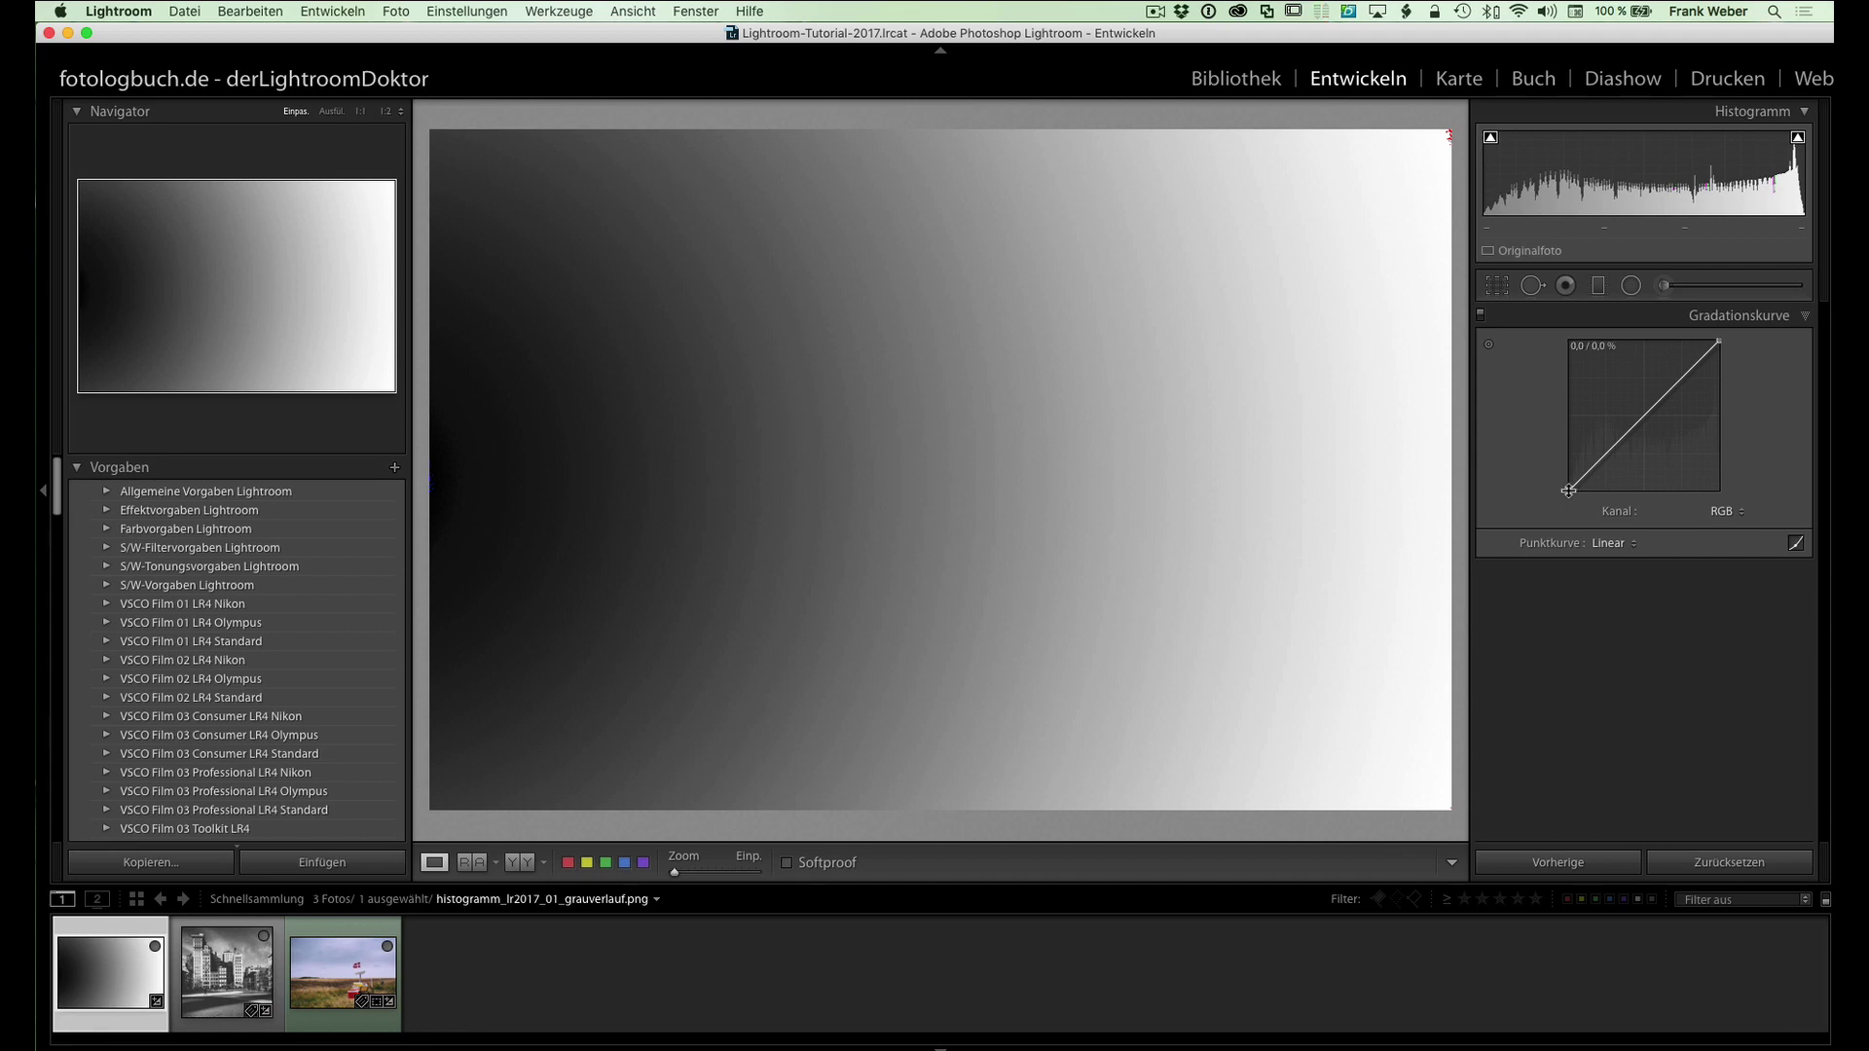
- Test the gradient's tone curve by moving its black and white endpoints, then return it to straight
left_click_drag(1568, 490, 1552, 476)
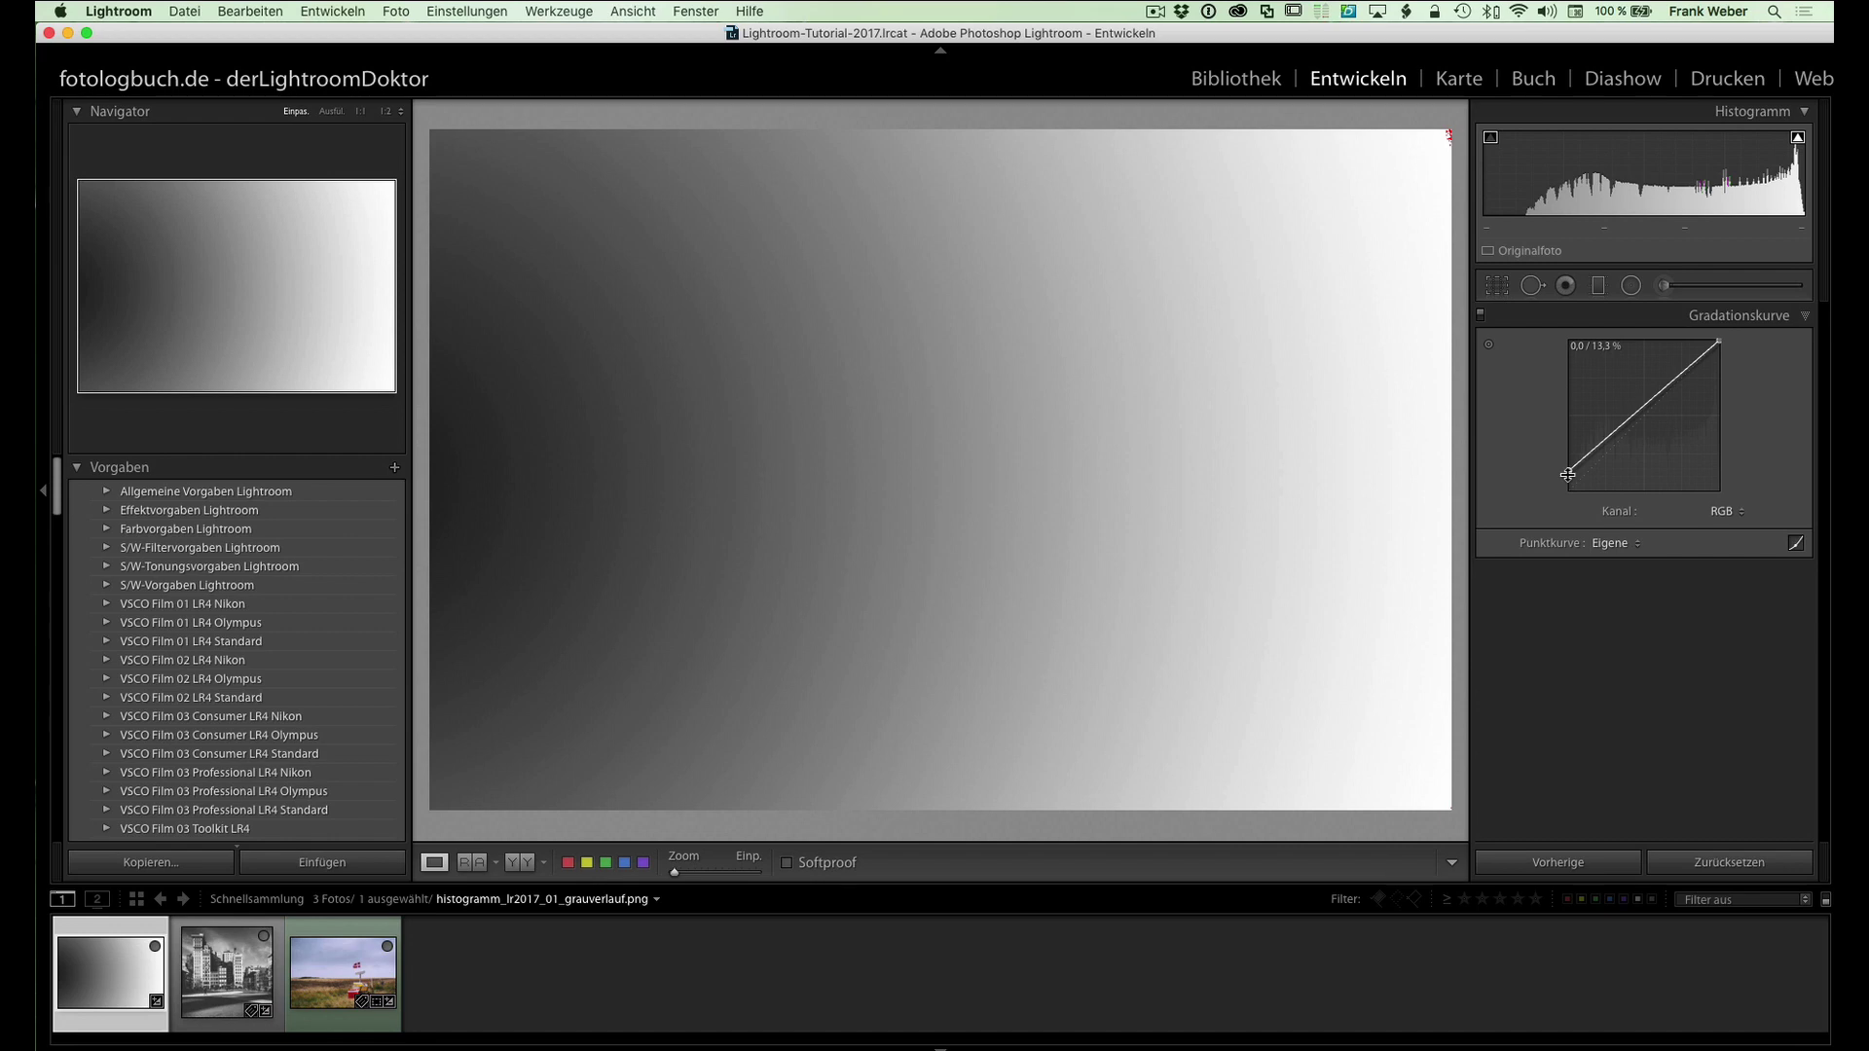
mouse_move(1568, 475)
left_mouse_down()
mouse_move(1571, 509)
mouse_move(1582, 496)
left_mouse_up()
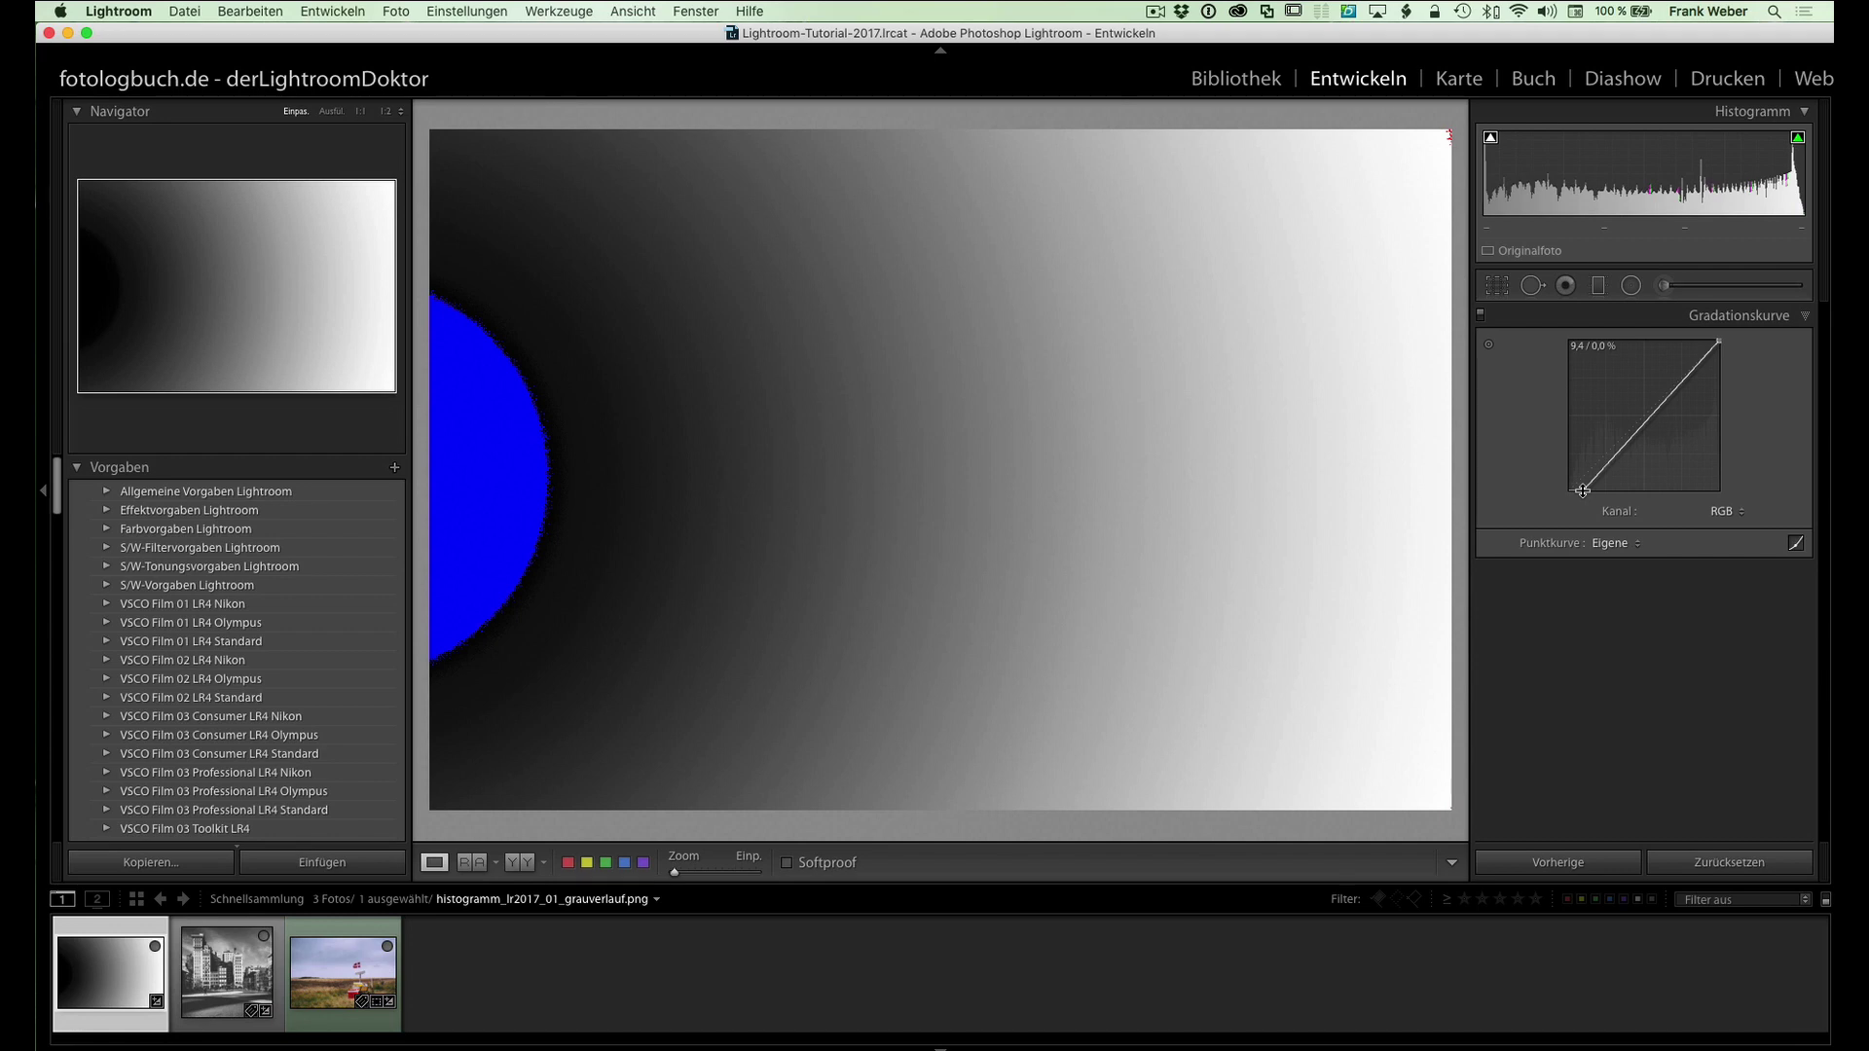
left_click_drag(1583, 490, 1593, 490)
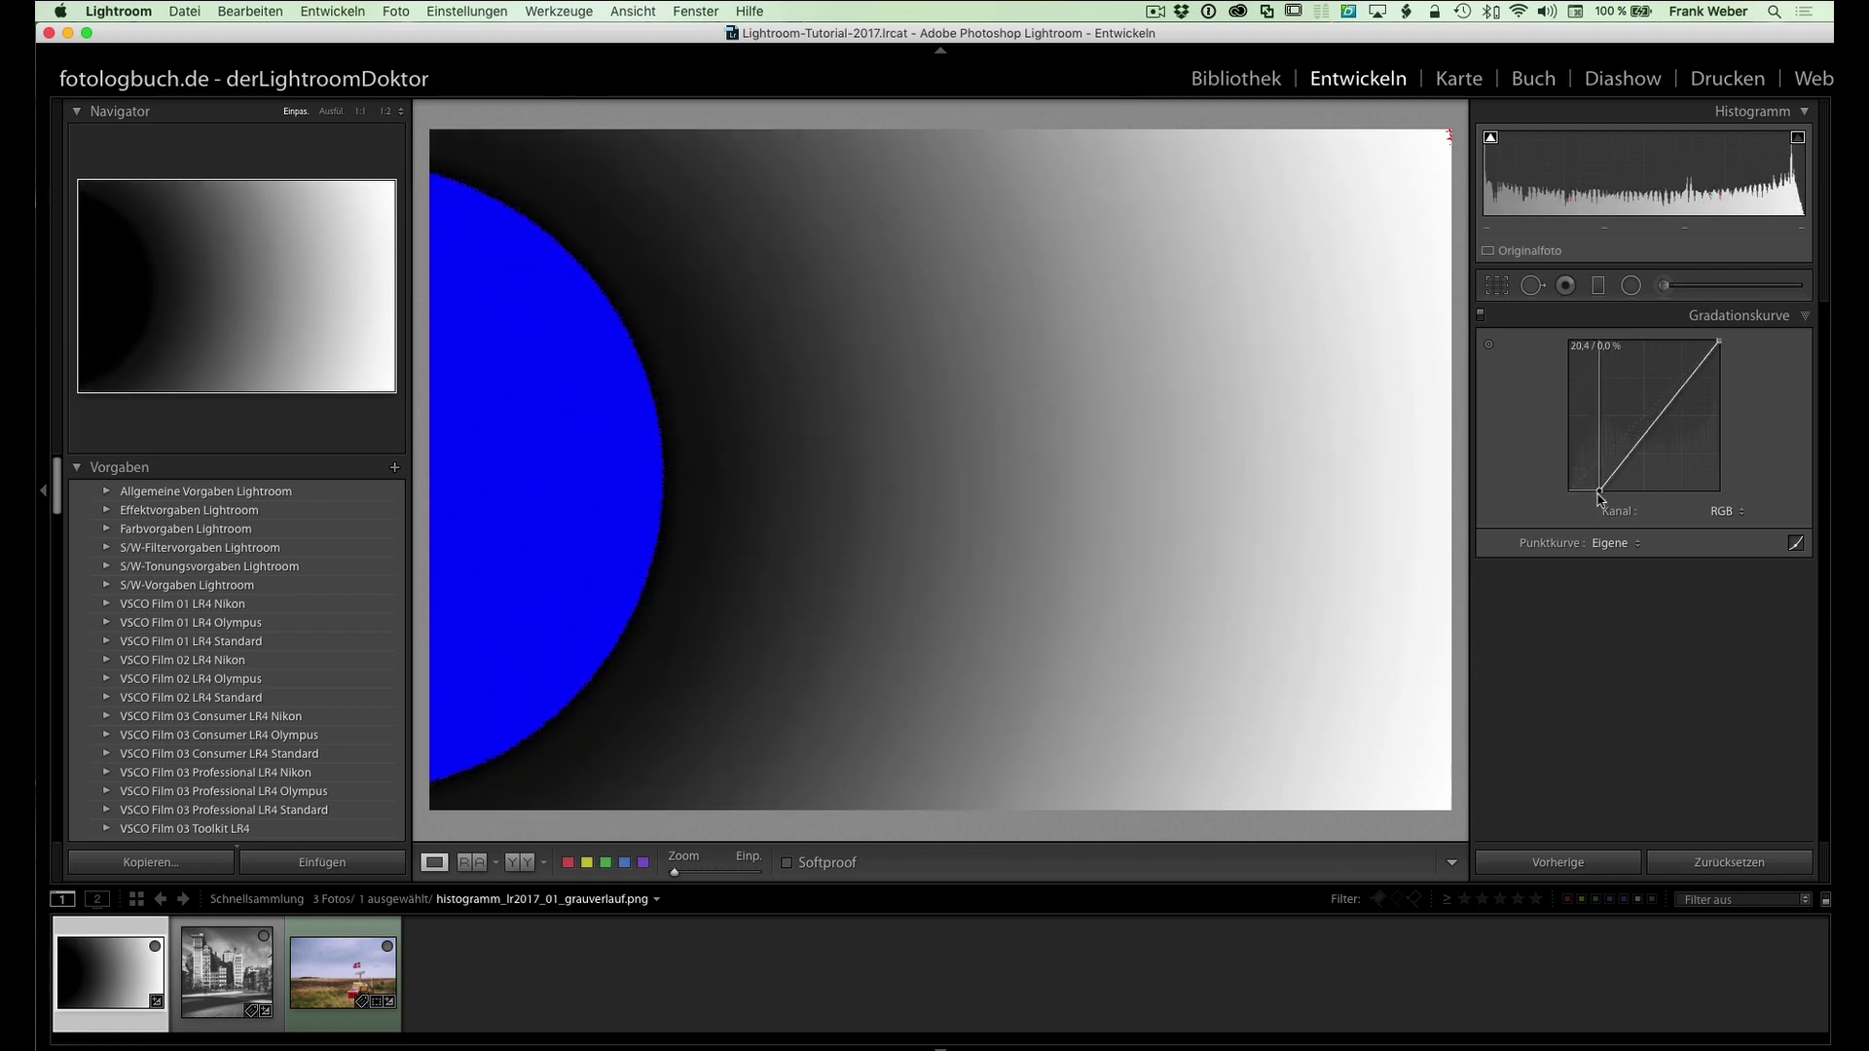
left_click_drag(1594, 491, 1562, 503)
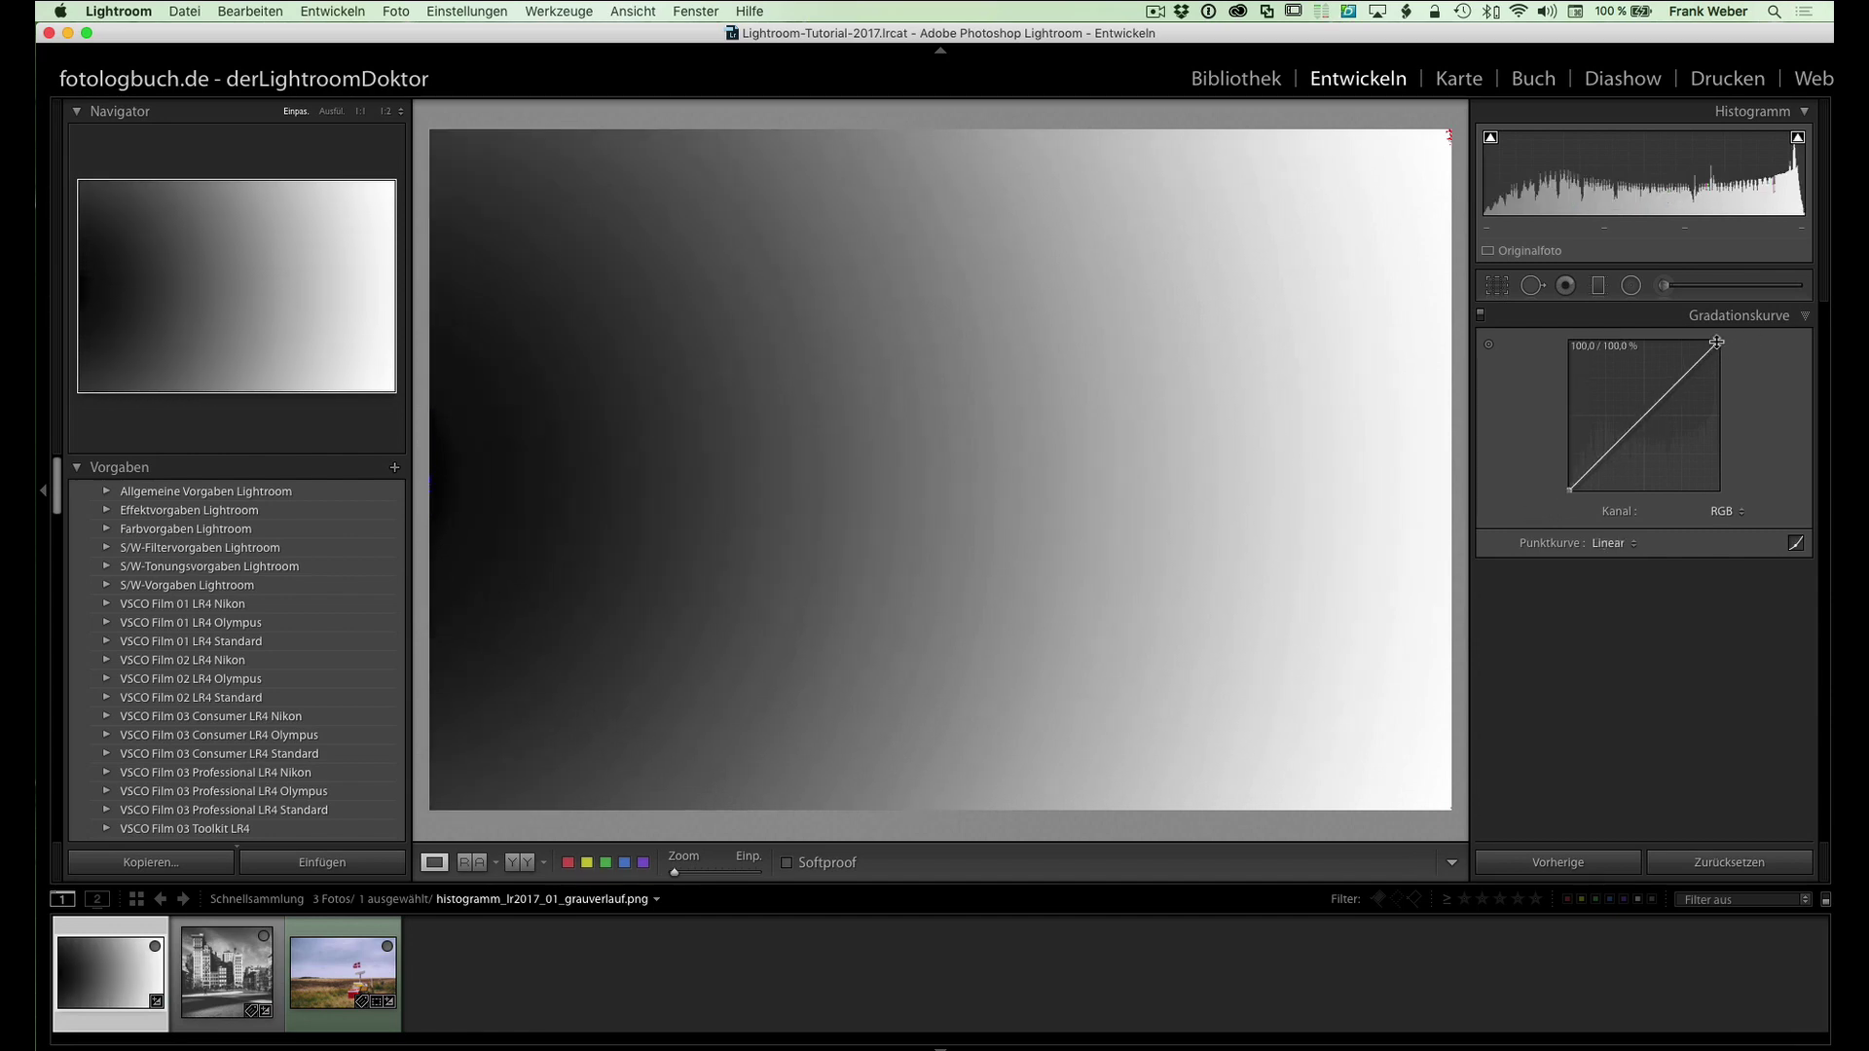
left_click_drag(1717, 341, 1742, 398)
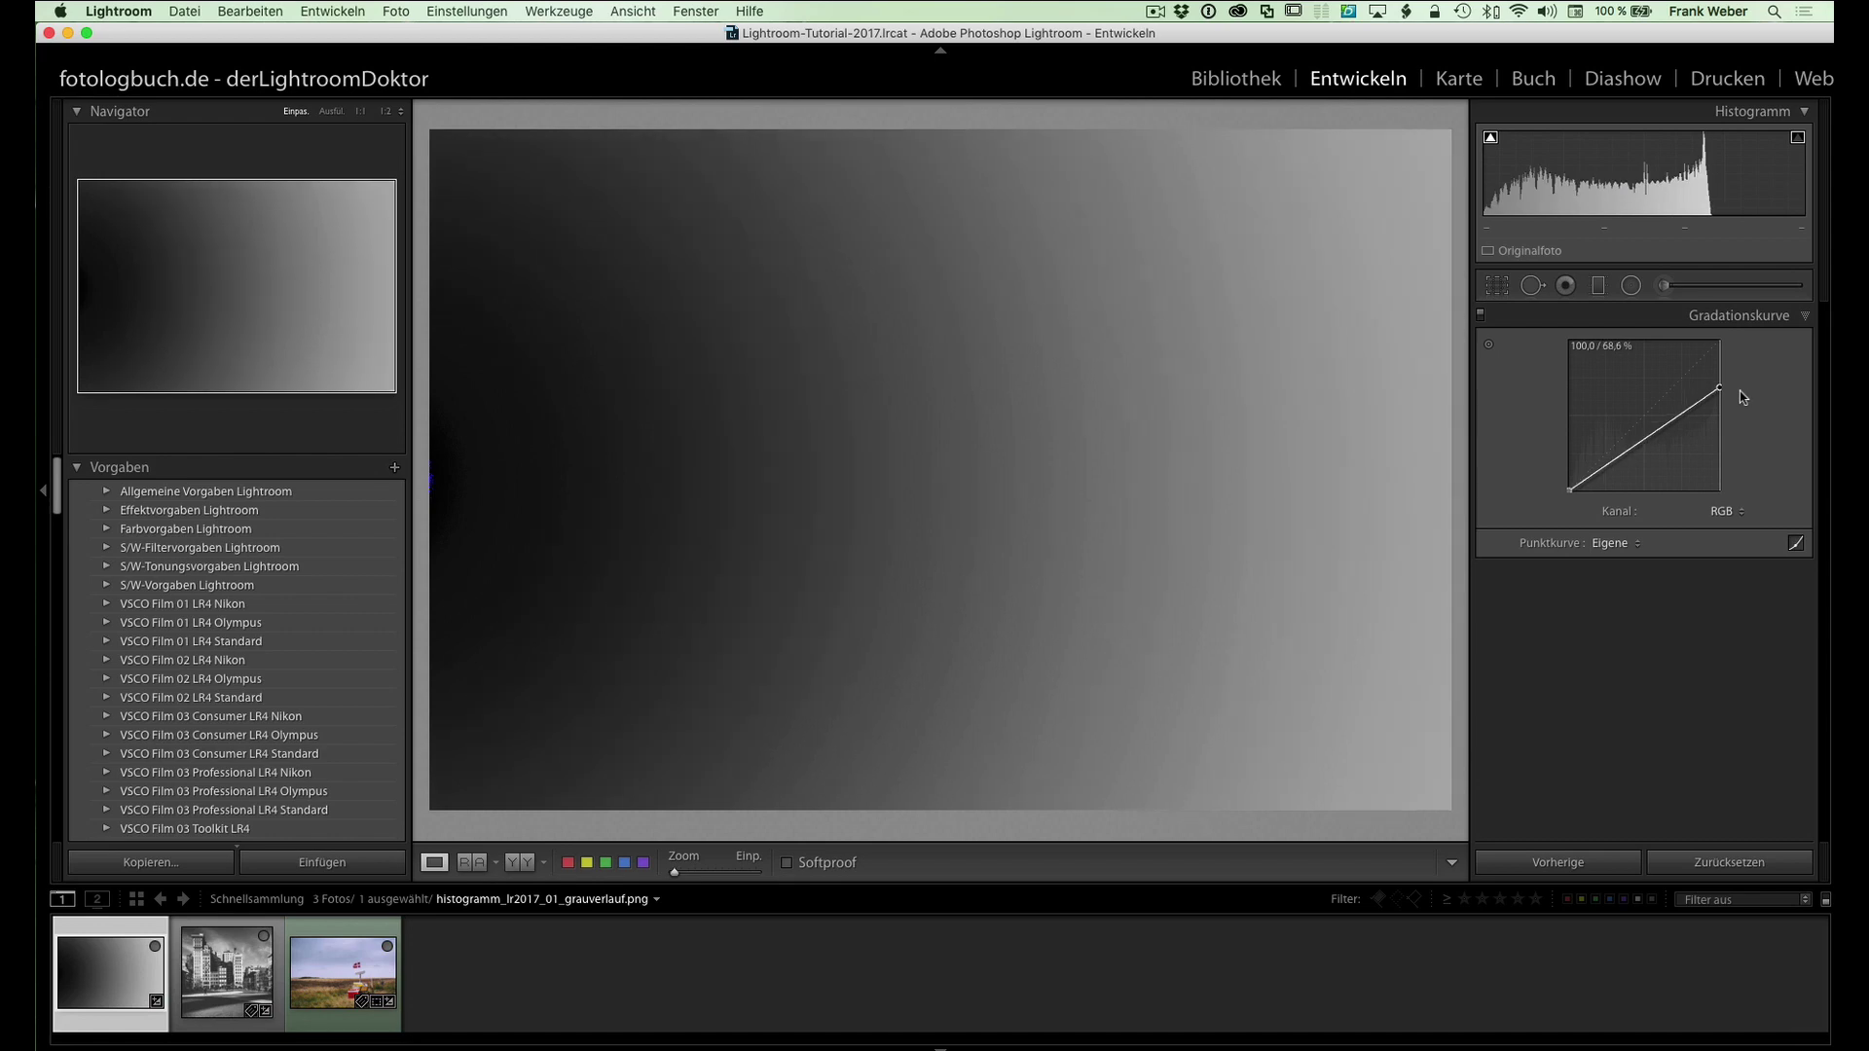
mouse_move(1741, 398)
left_mouse_down()
mouse_move(1738, 334)
mouse_move(1704, 334)
mouse_move(1744, 332)
left_mouse_up()
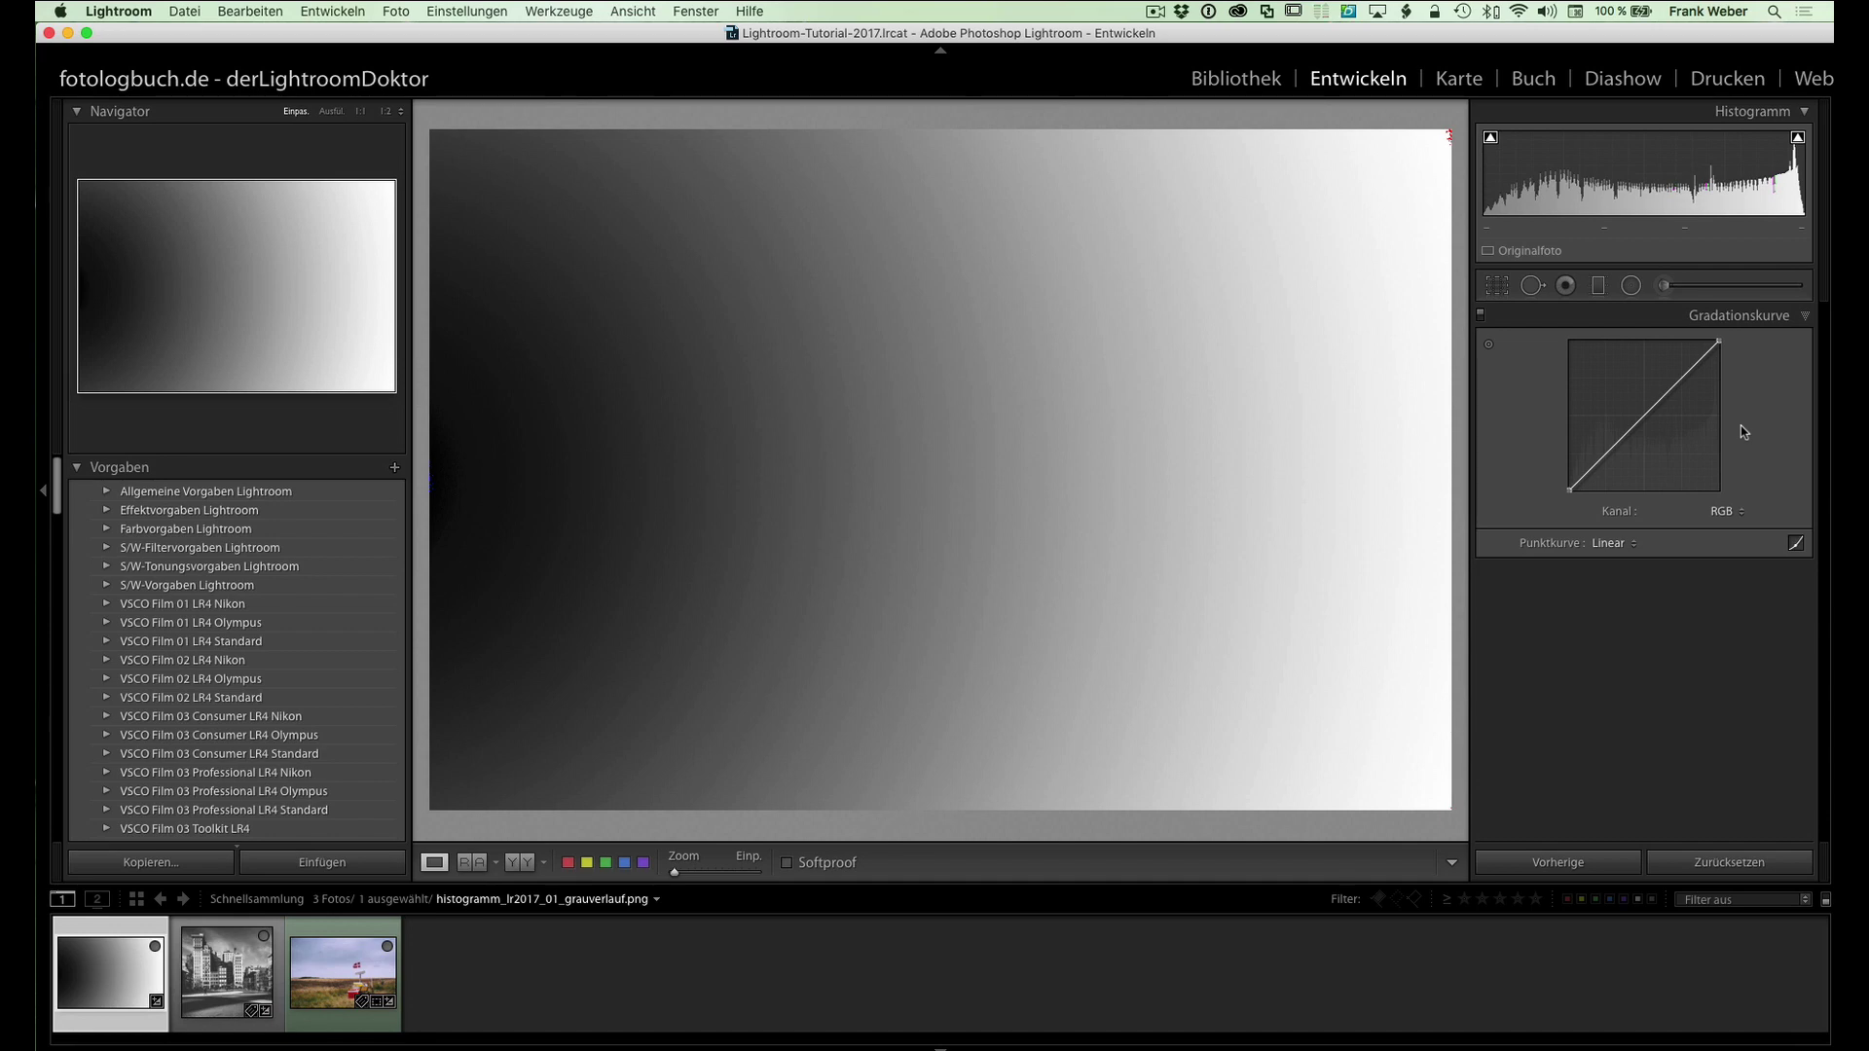
- Tint the gradient with a red-channel curve point, then delete that point
left_click(1721, 515)
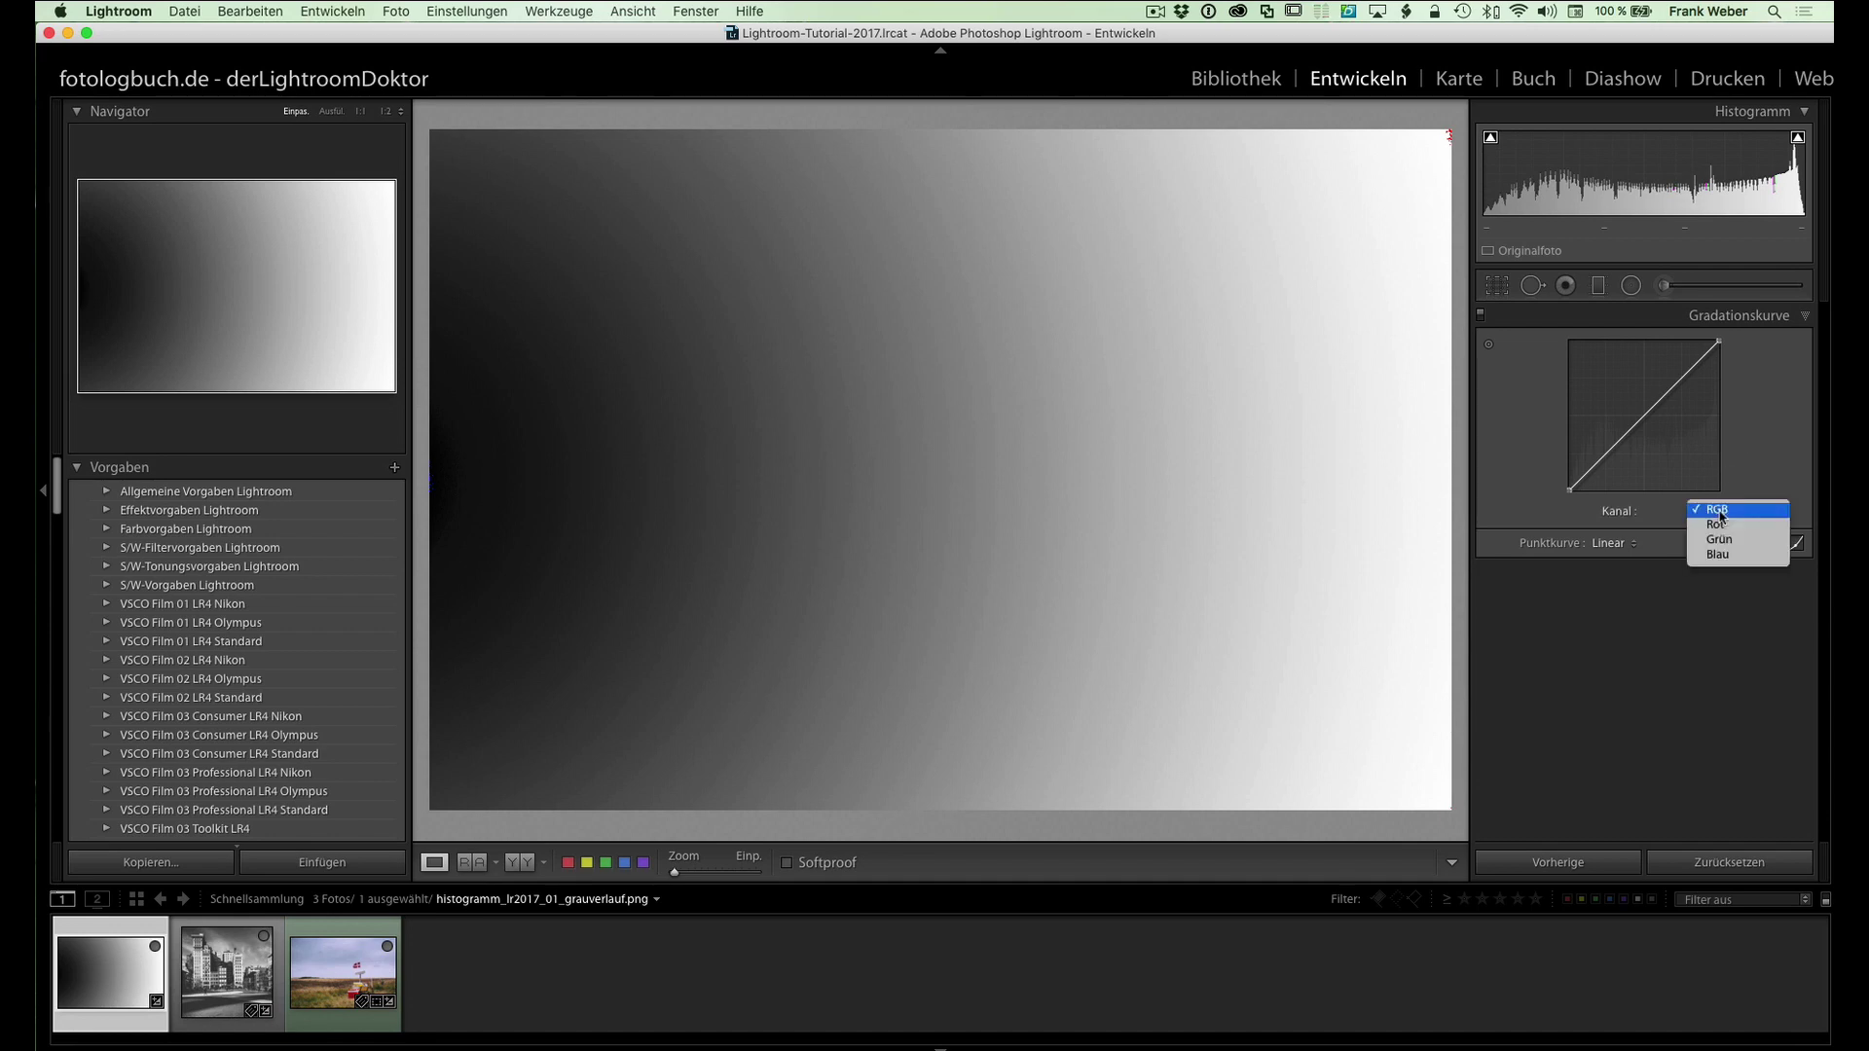
left_click(1719, 527)
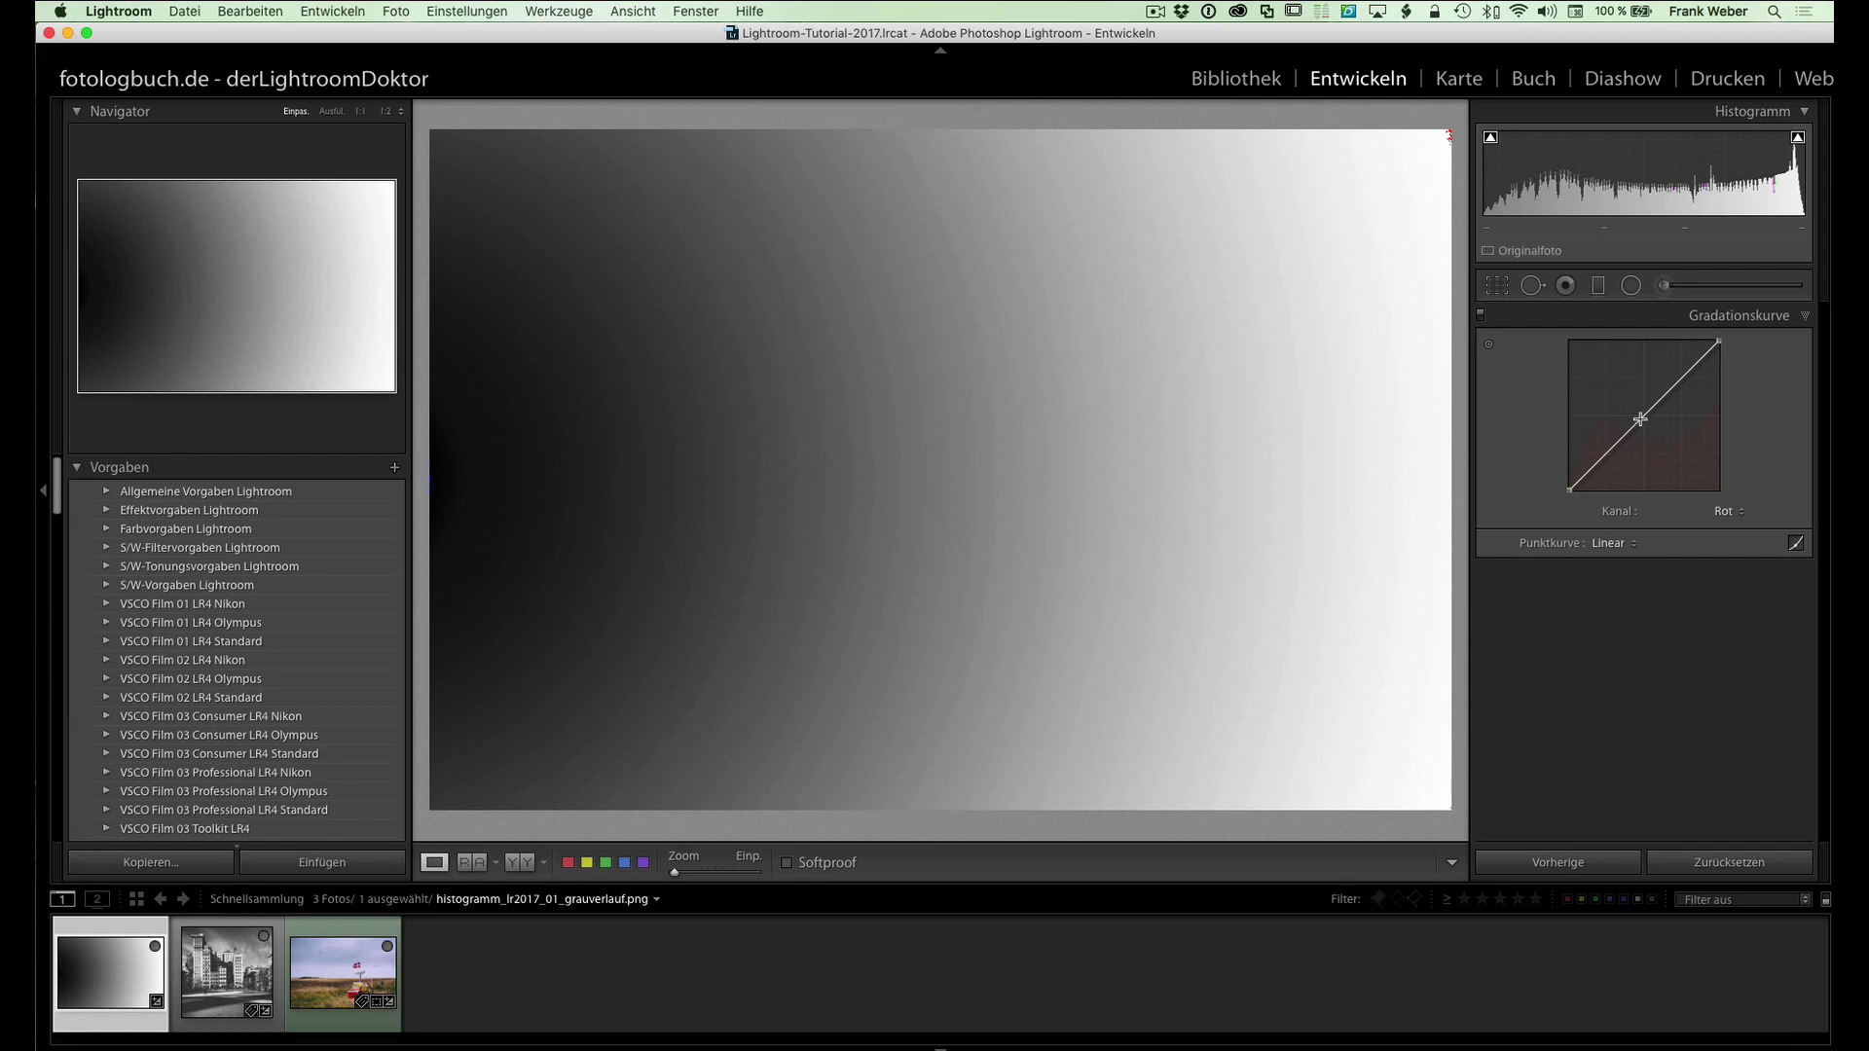
left_click_drag(1640, 418, 1633, 409)
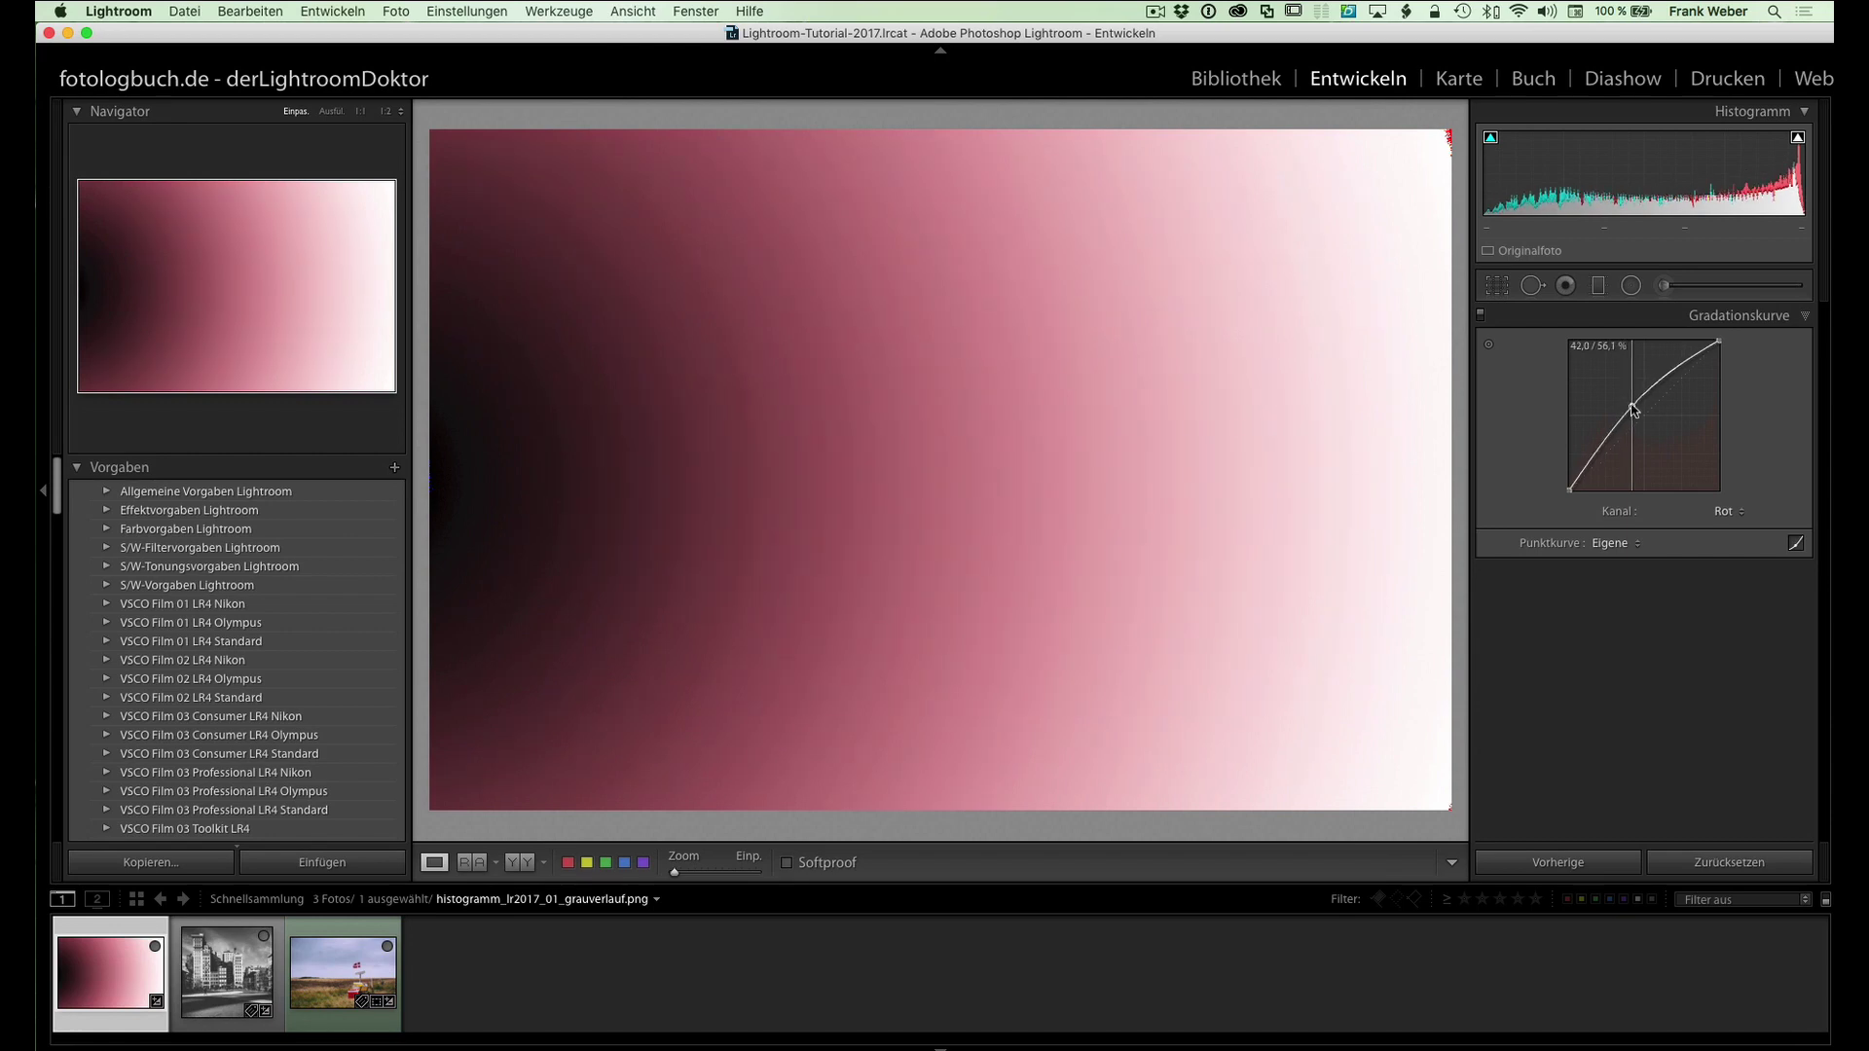
left_click_drag(1634, 409, 1645, 420)
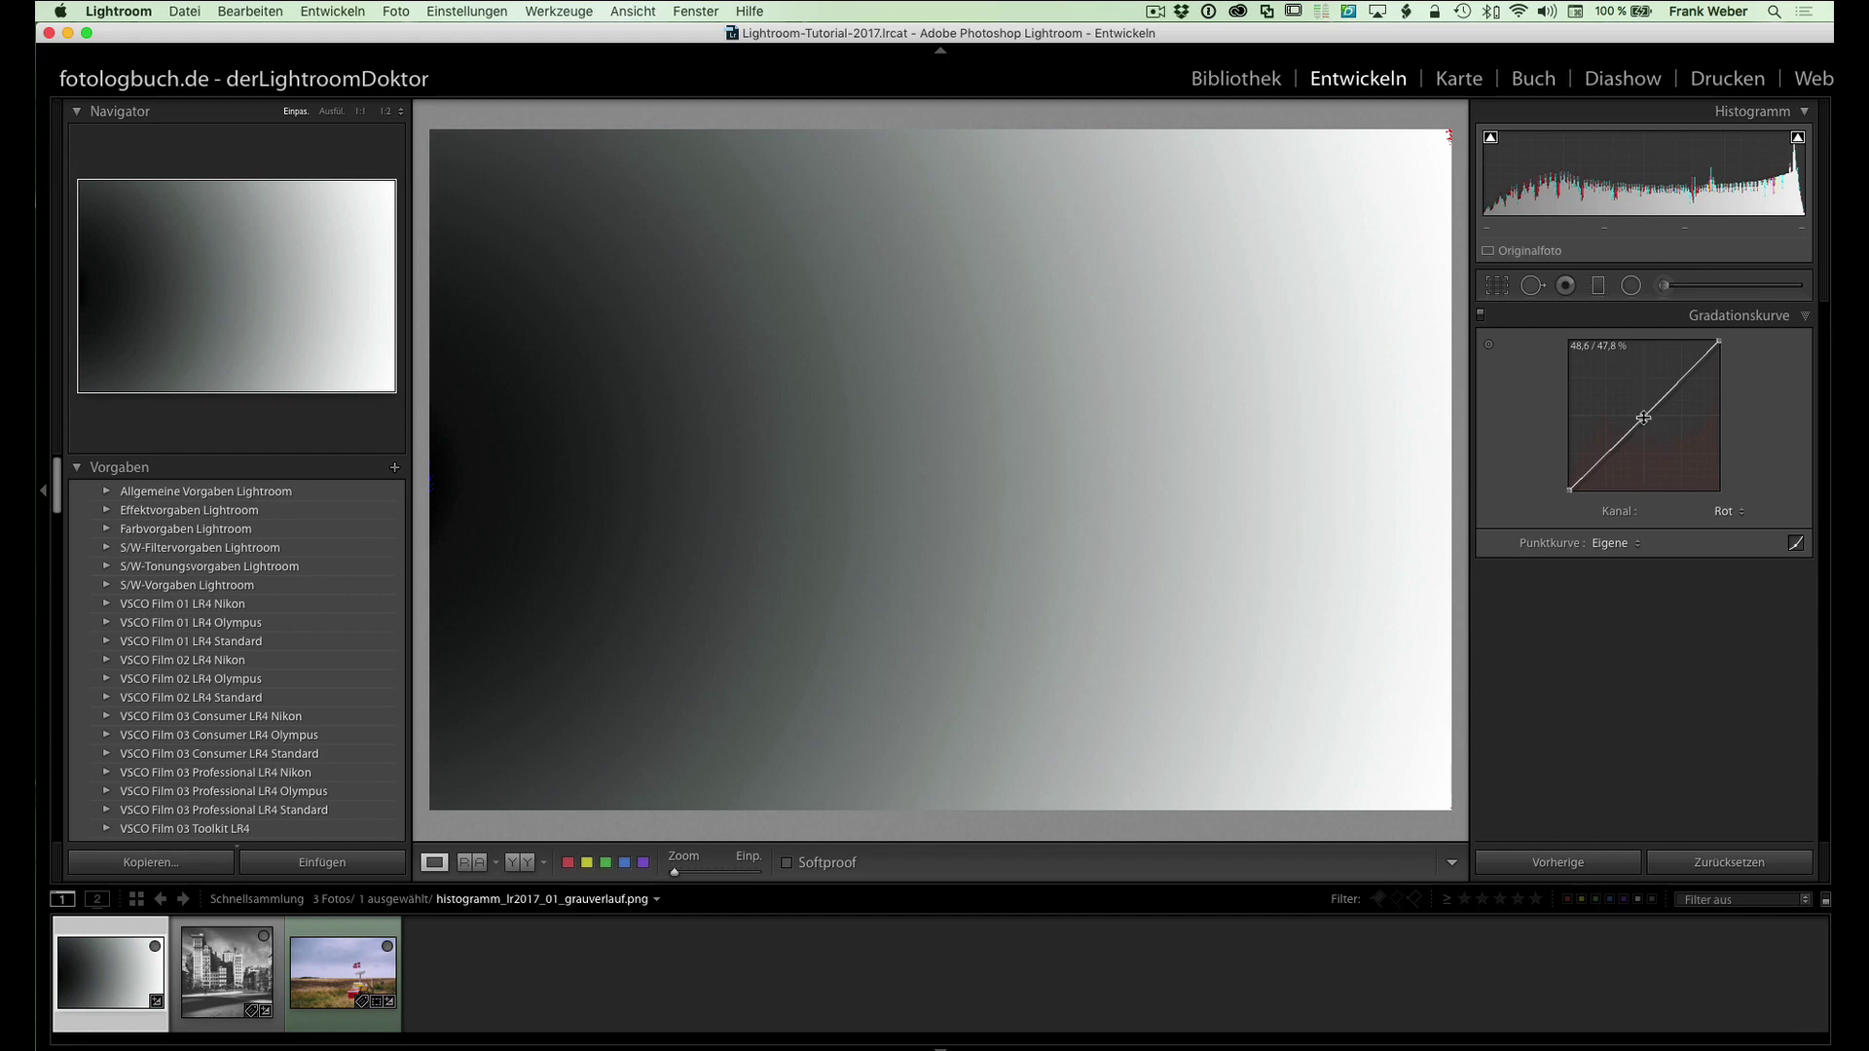
right_click(1644, 419)
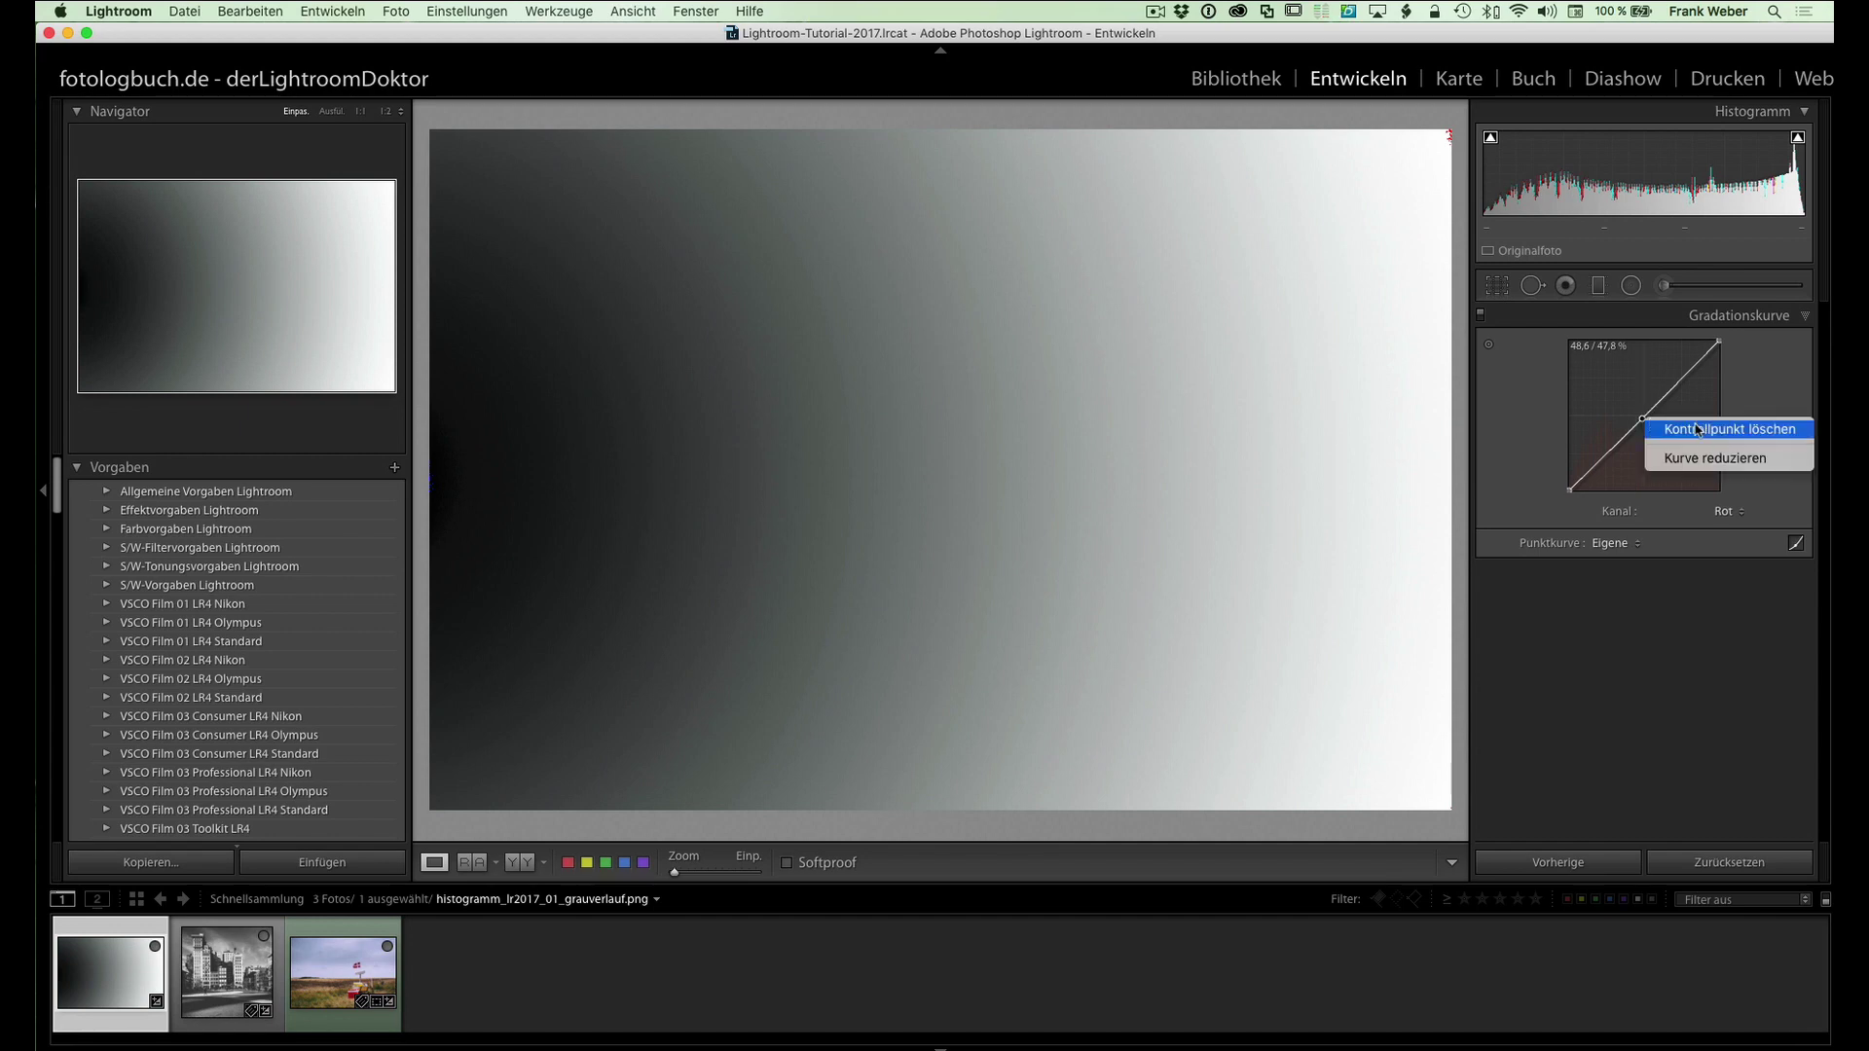
left_click(1699, 428)
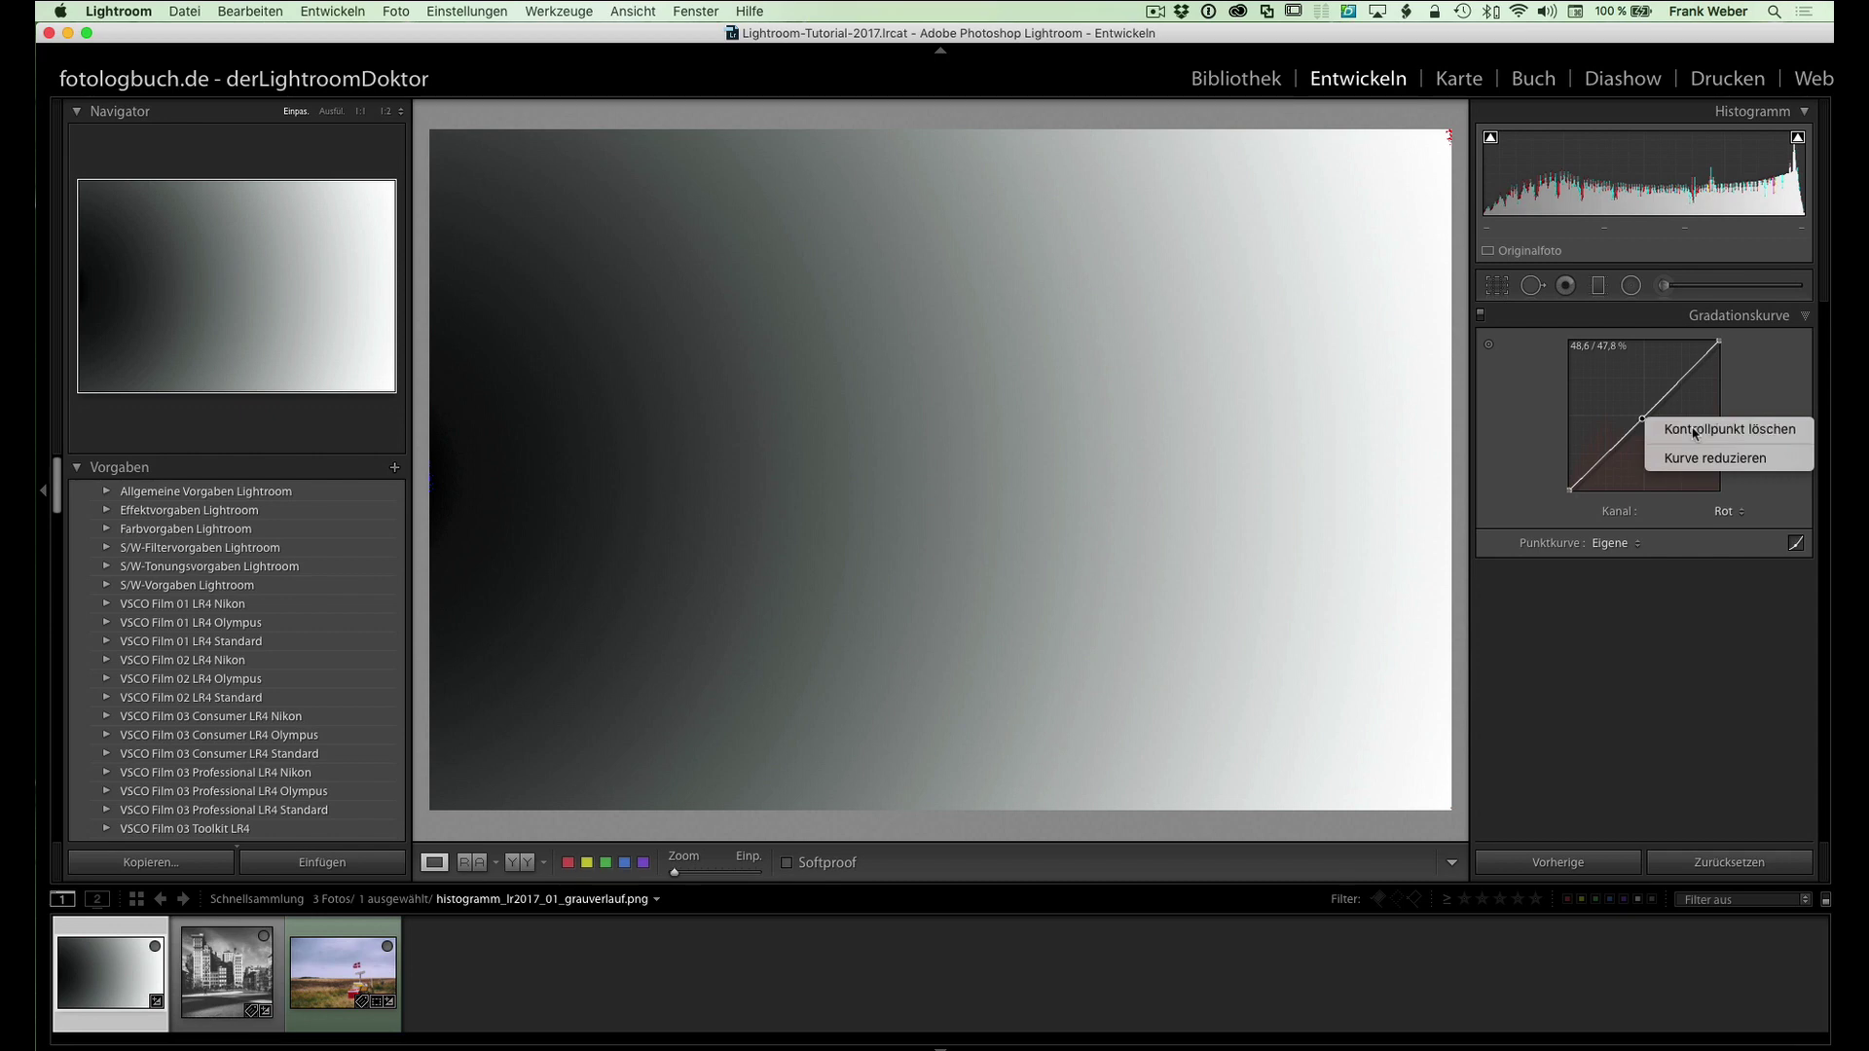
- Pull the green-channel curve down for a magenta tint, then delete that point
left_click(1725, 512)
left_click(1722, 526)
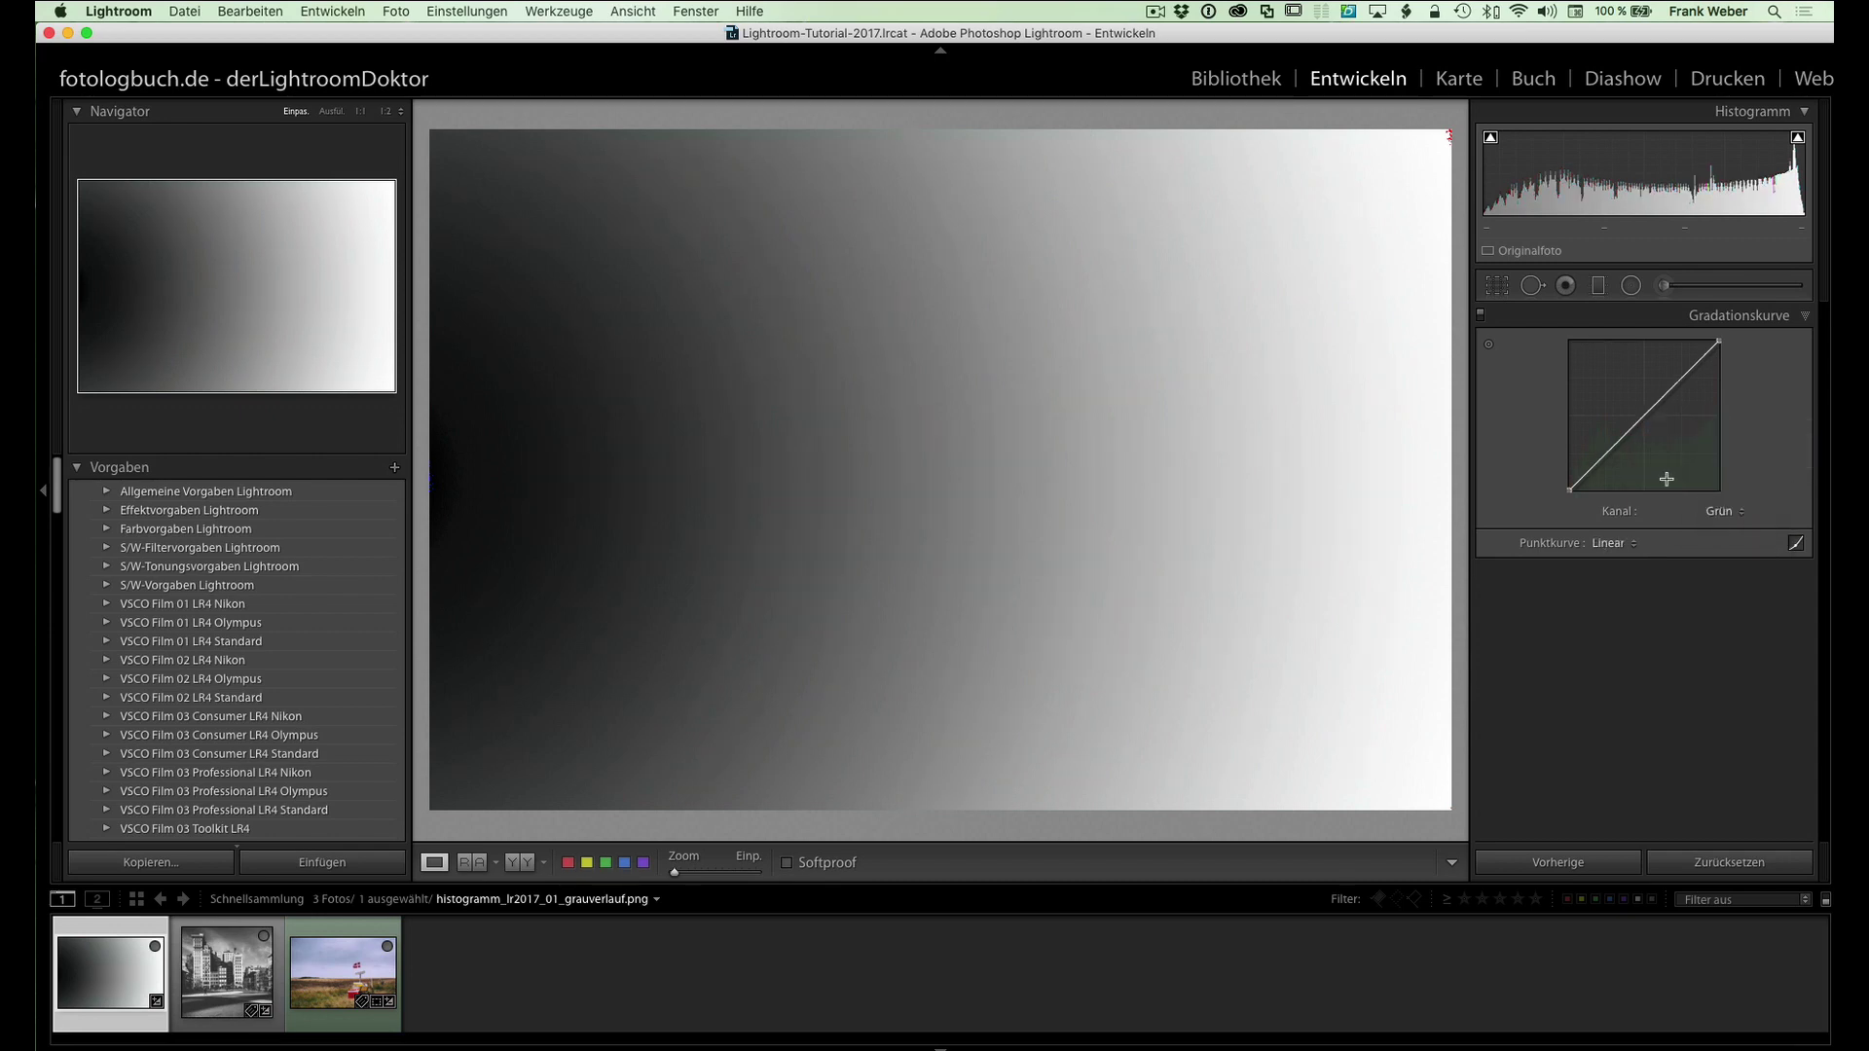
left_click_drag(1637, 425, 1652, 431)
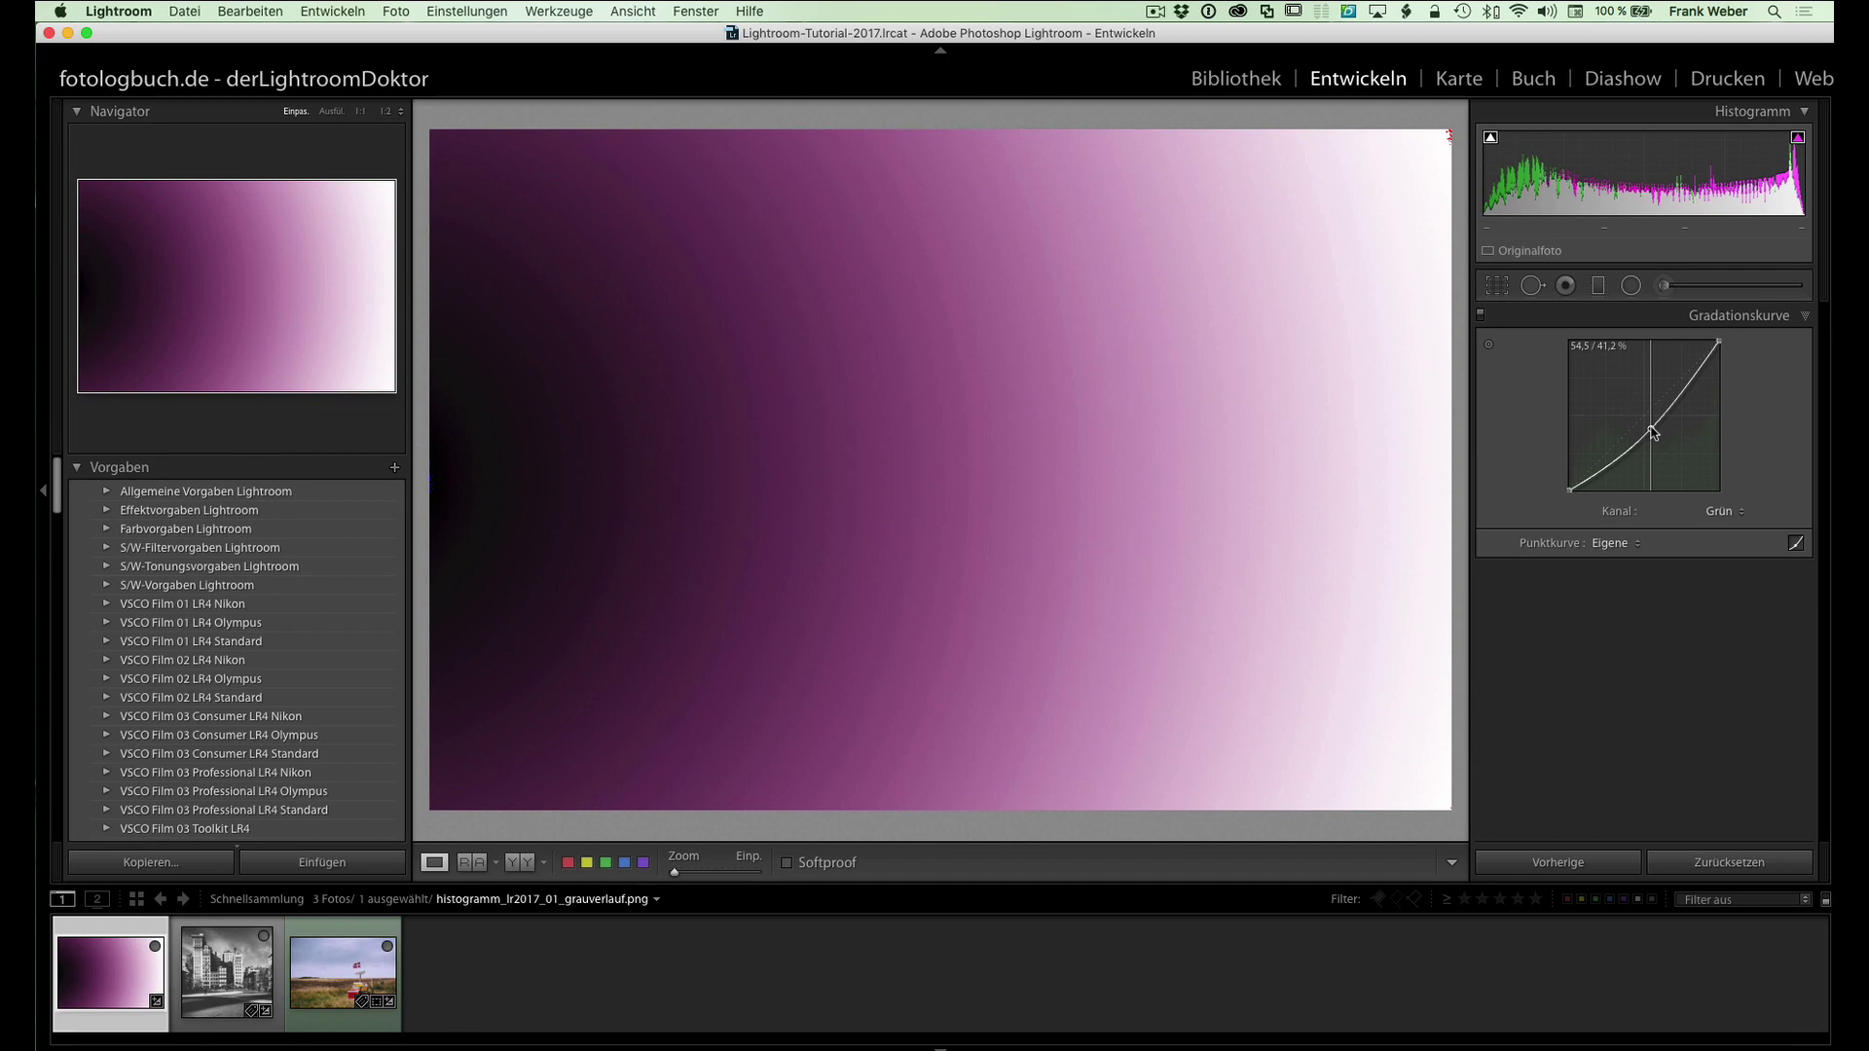
right_click(1652, 429)
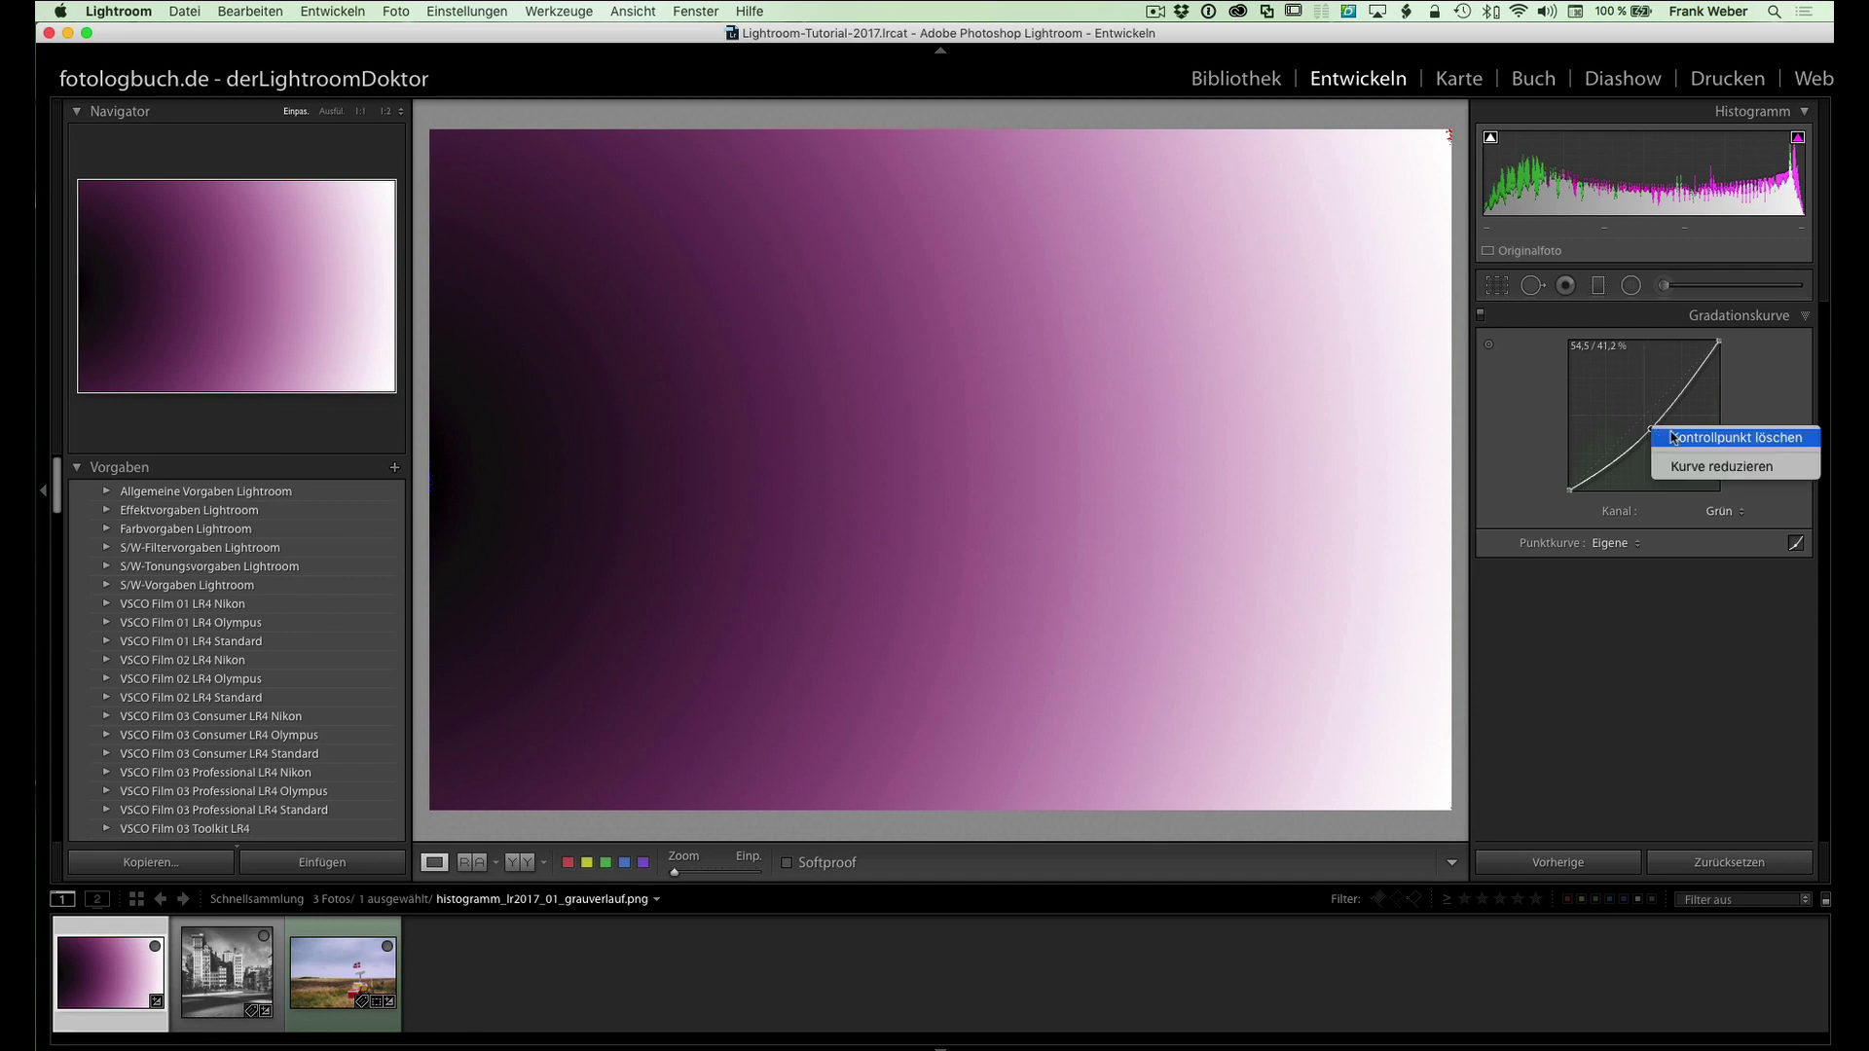
left_click(1672, 437)
left_click(1719, 511)
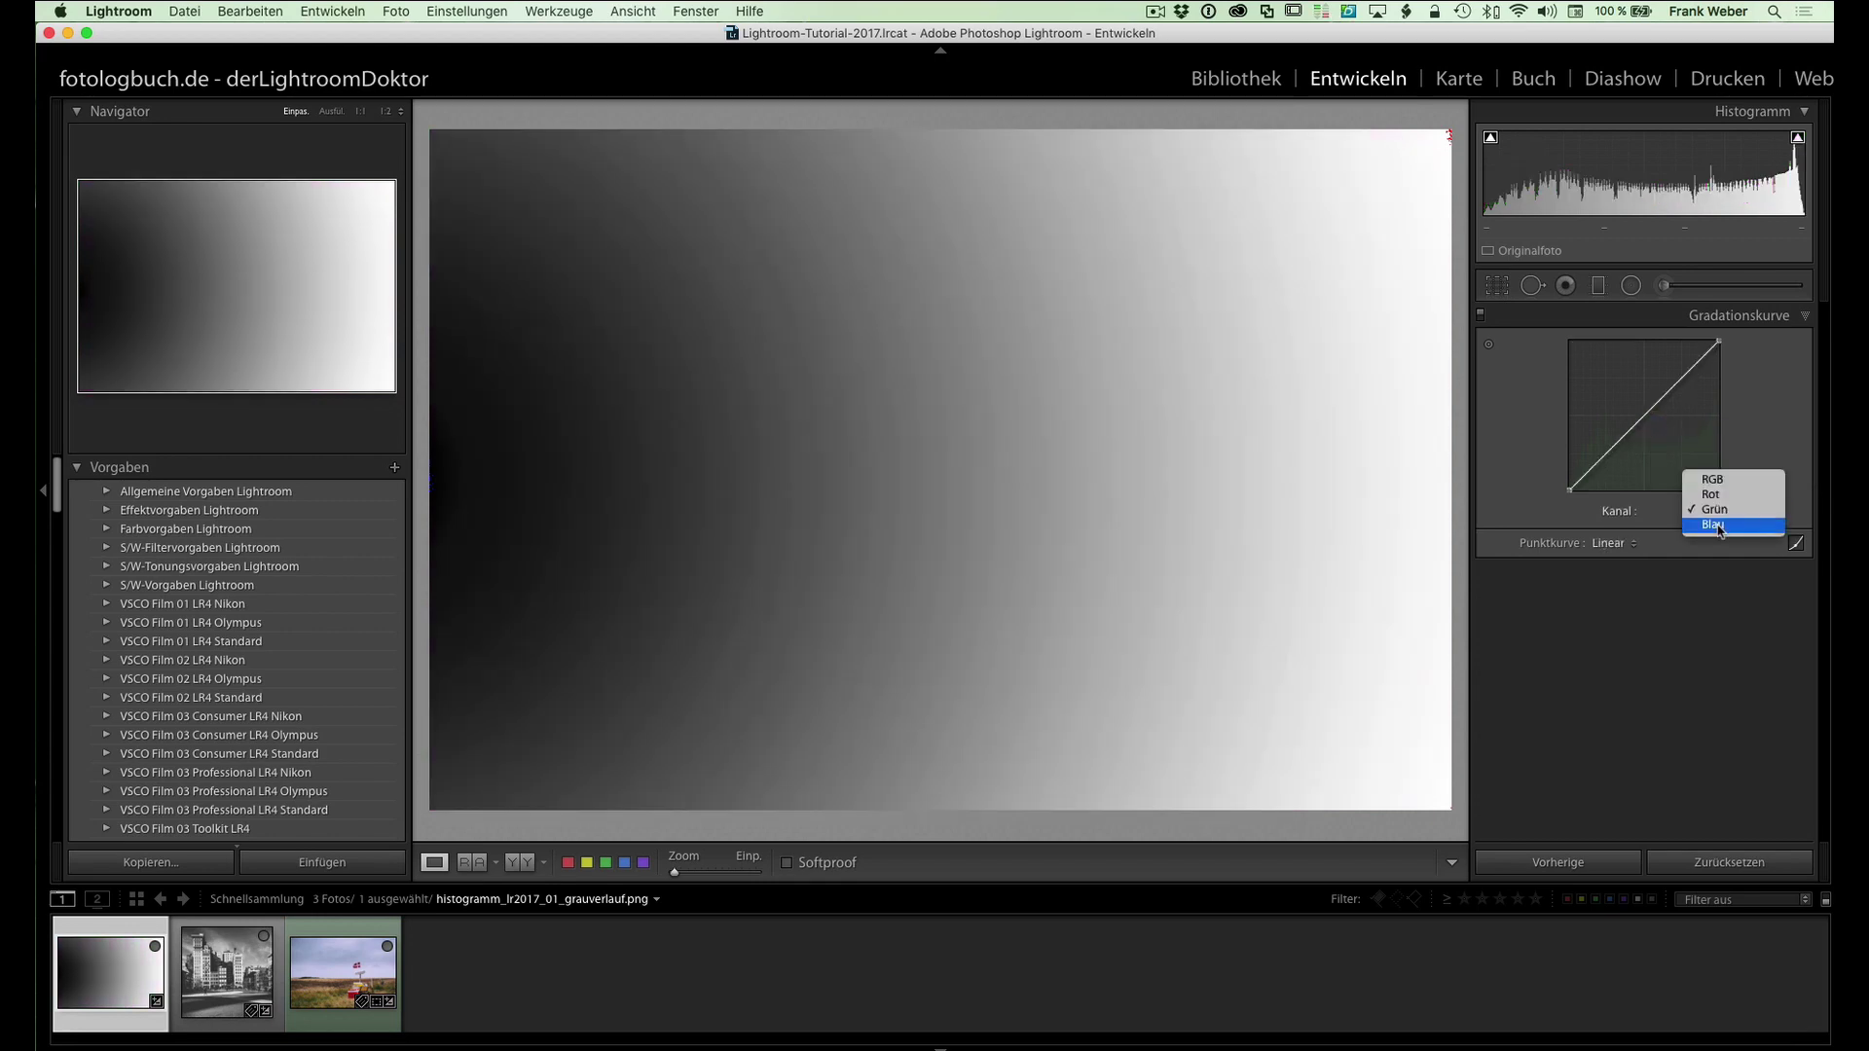
- Test a blue-channel curve point toward blue and yellow, then delete it
left_click(1718, 529)
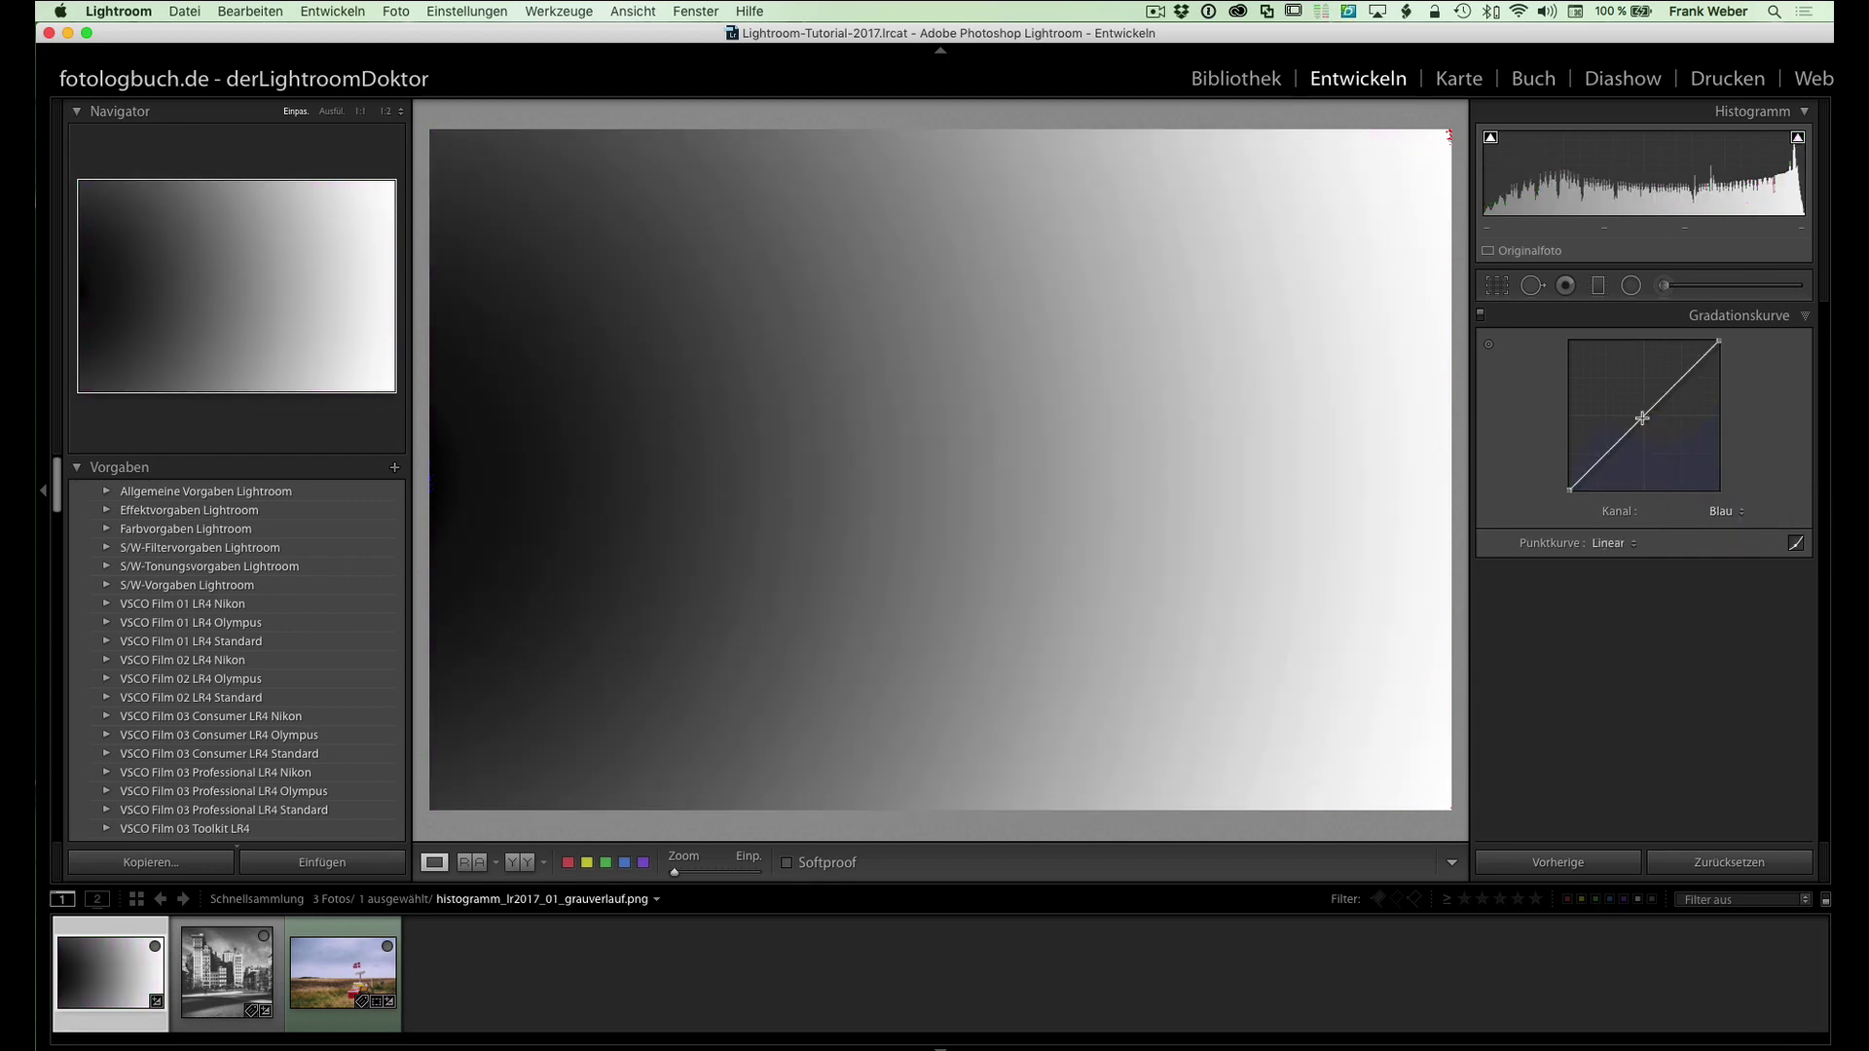
left_click_drag(1642, 419, 1631, 412)
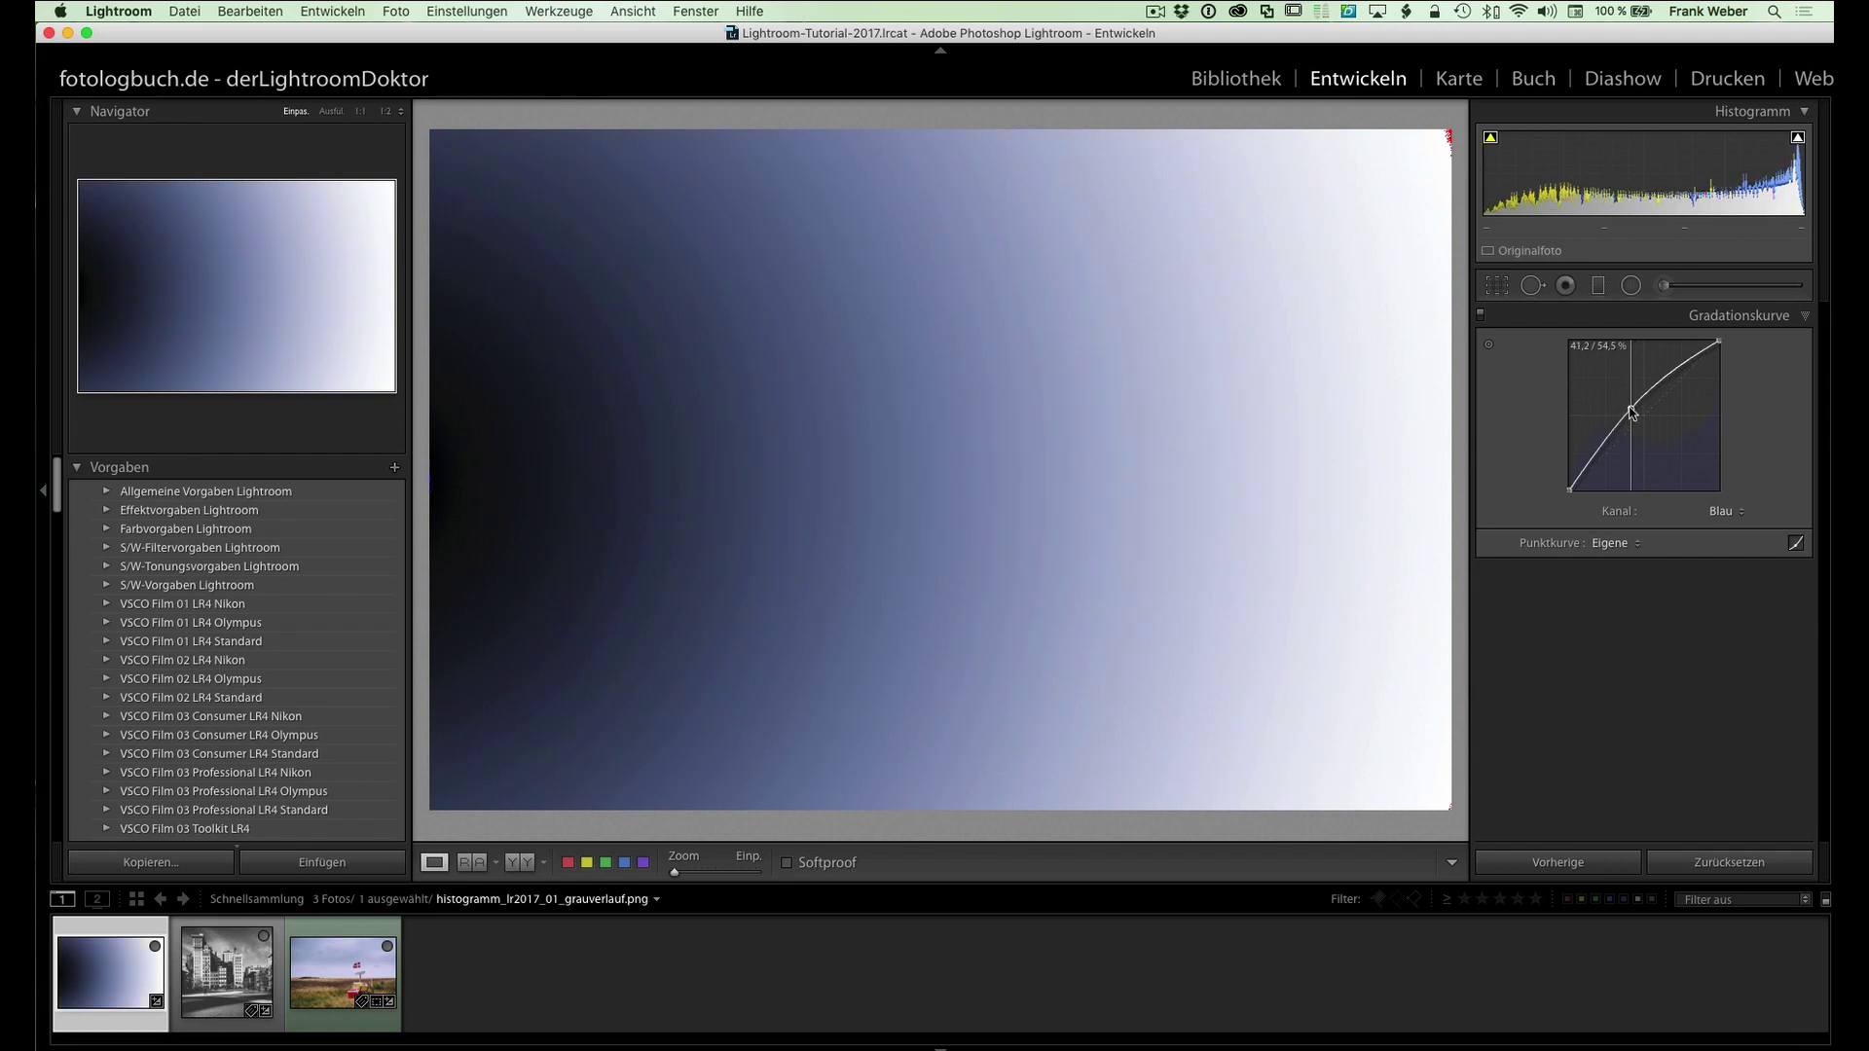
left_click_drag(1632, 412, 1653, 428)
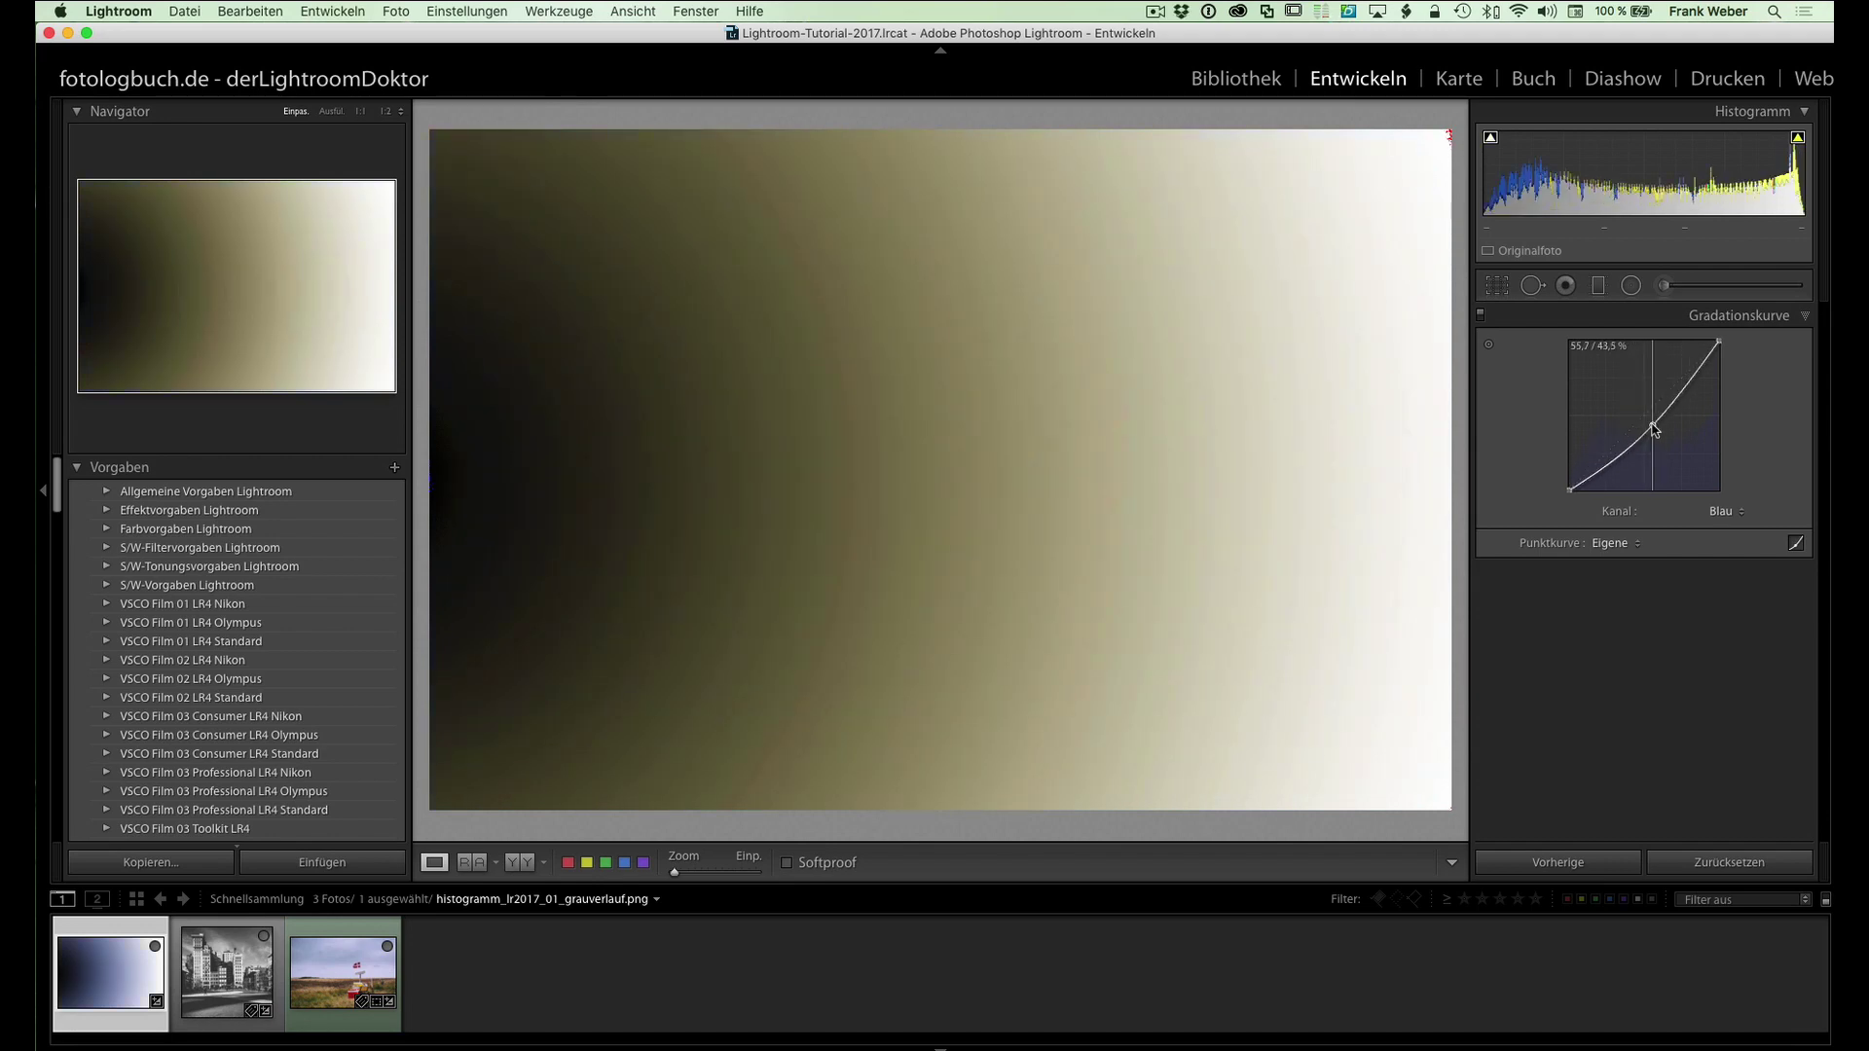
left_click_drag(1653, 428, 1655, 437)
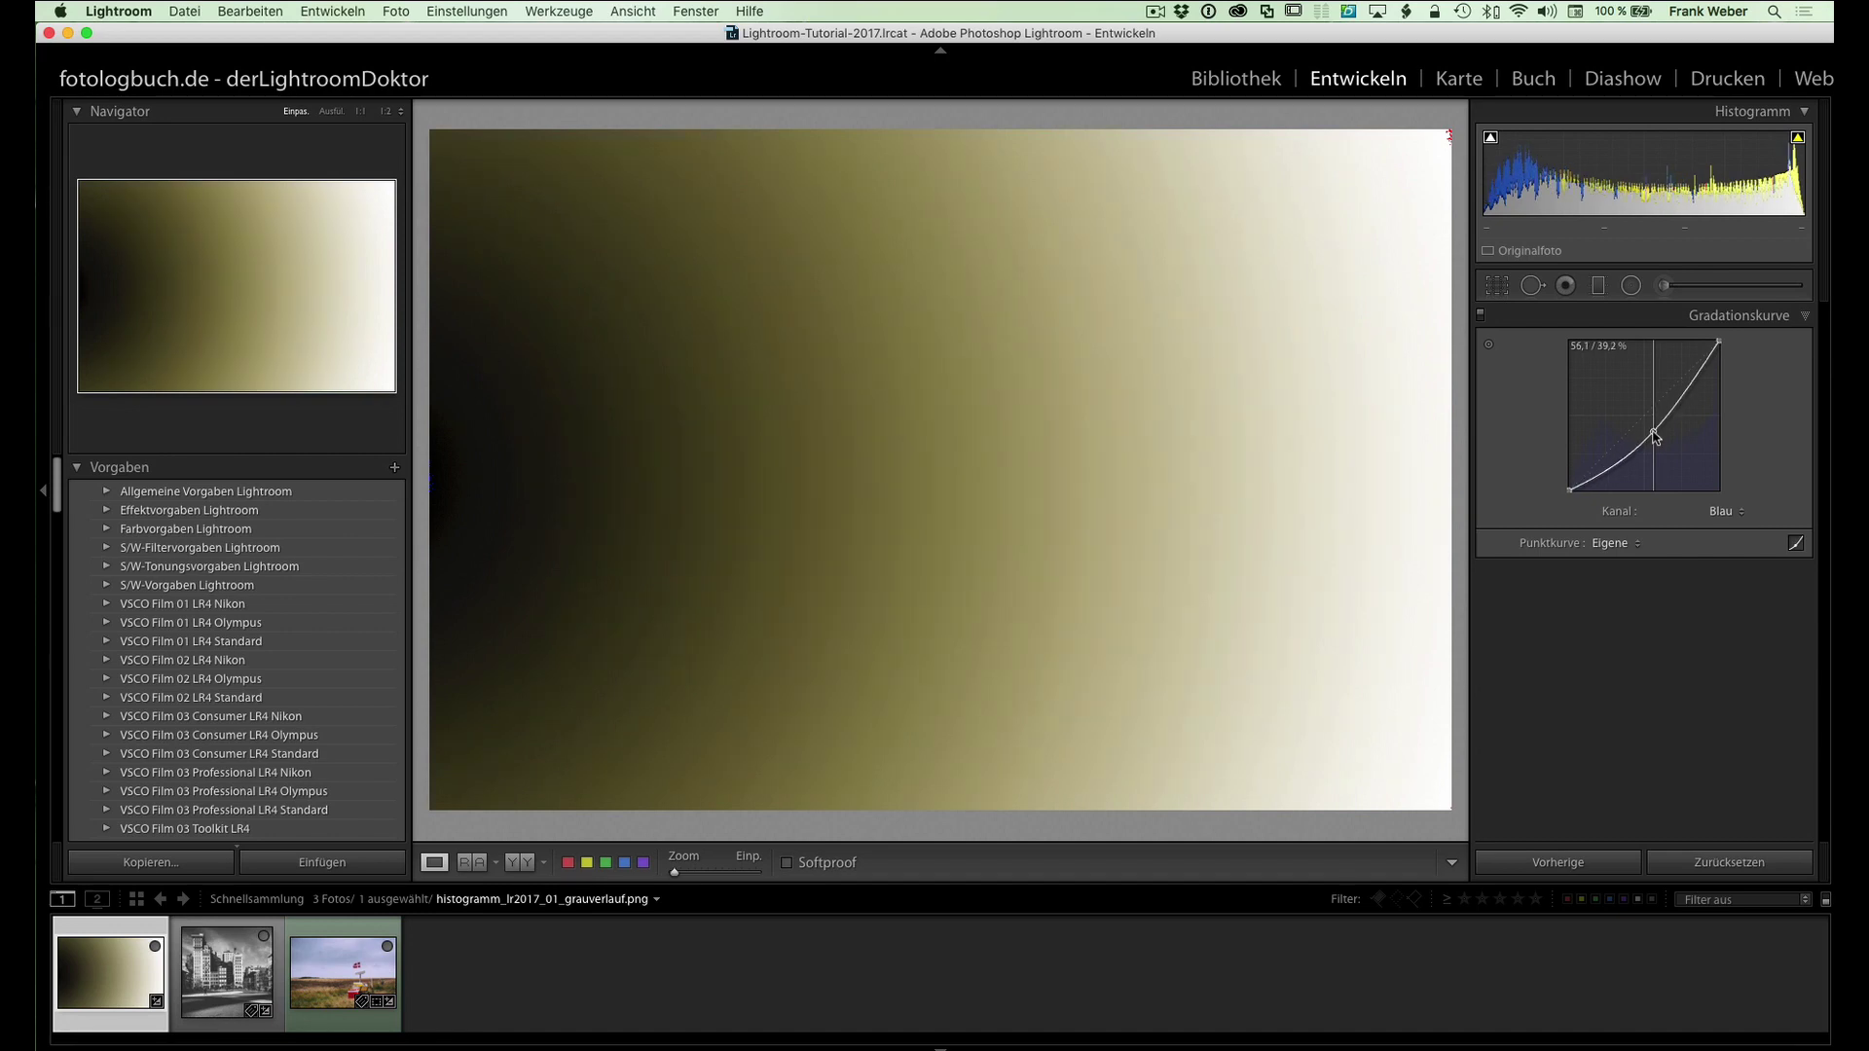
right_click(1655, 435)
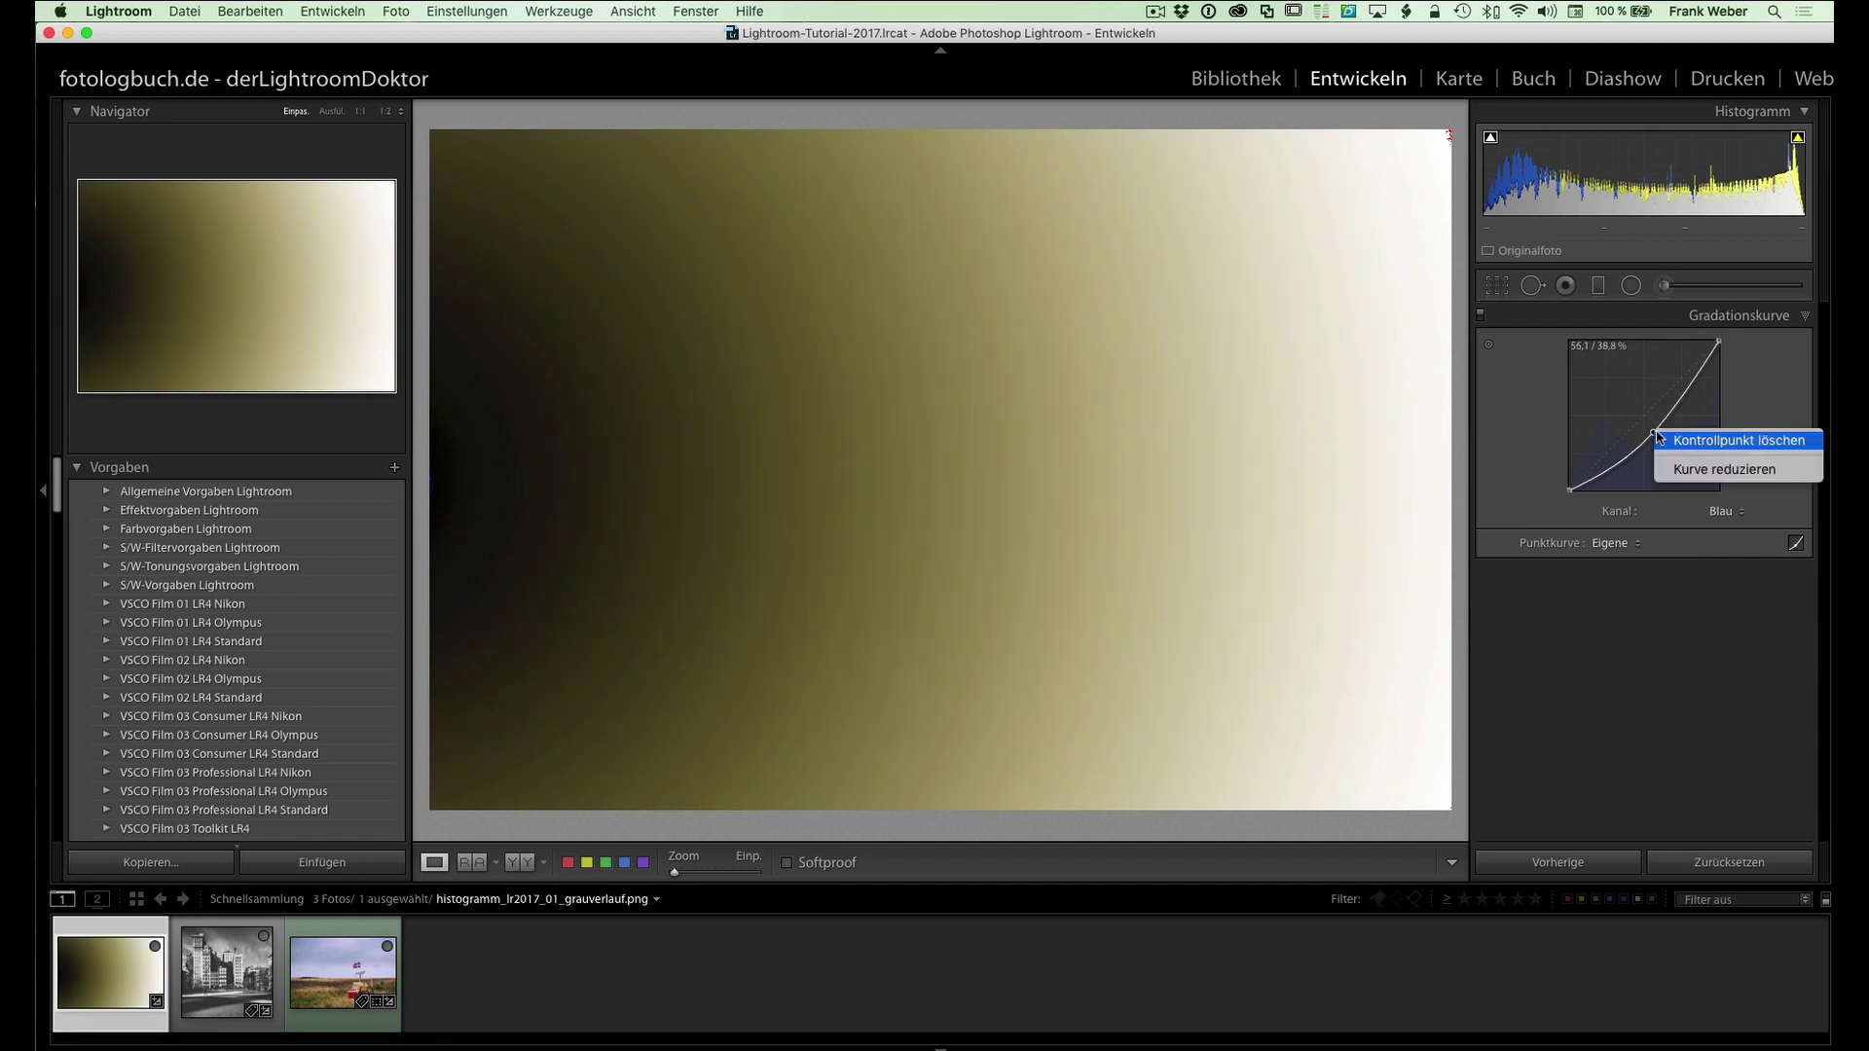
left_click(1674, 434)
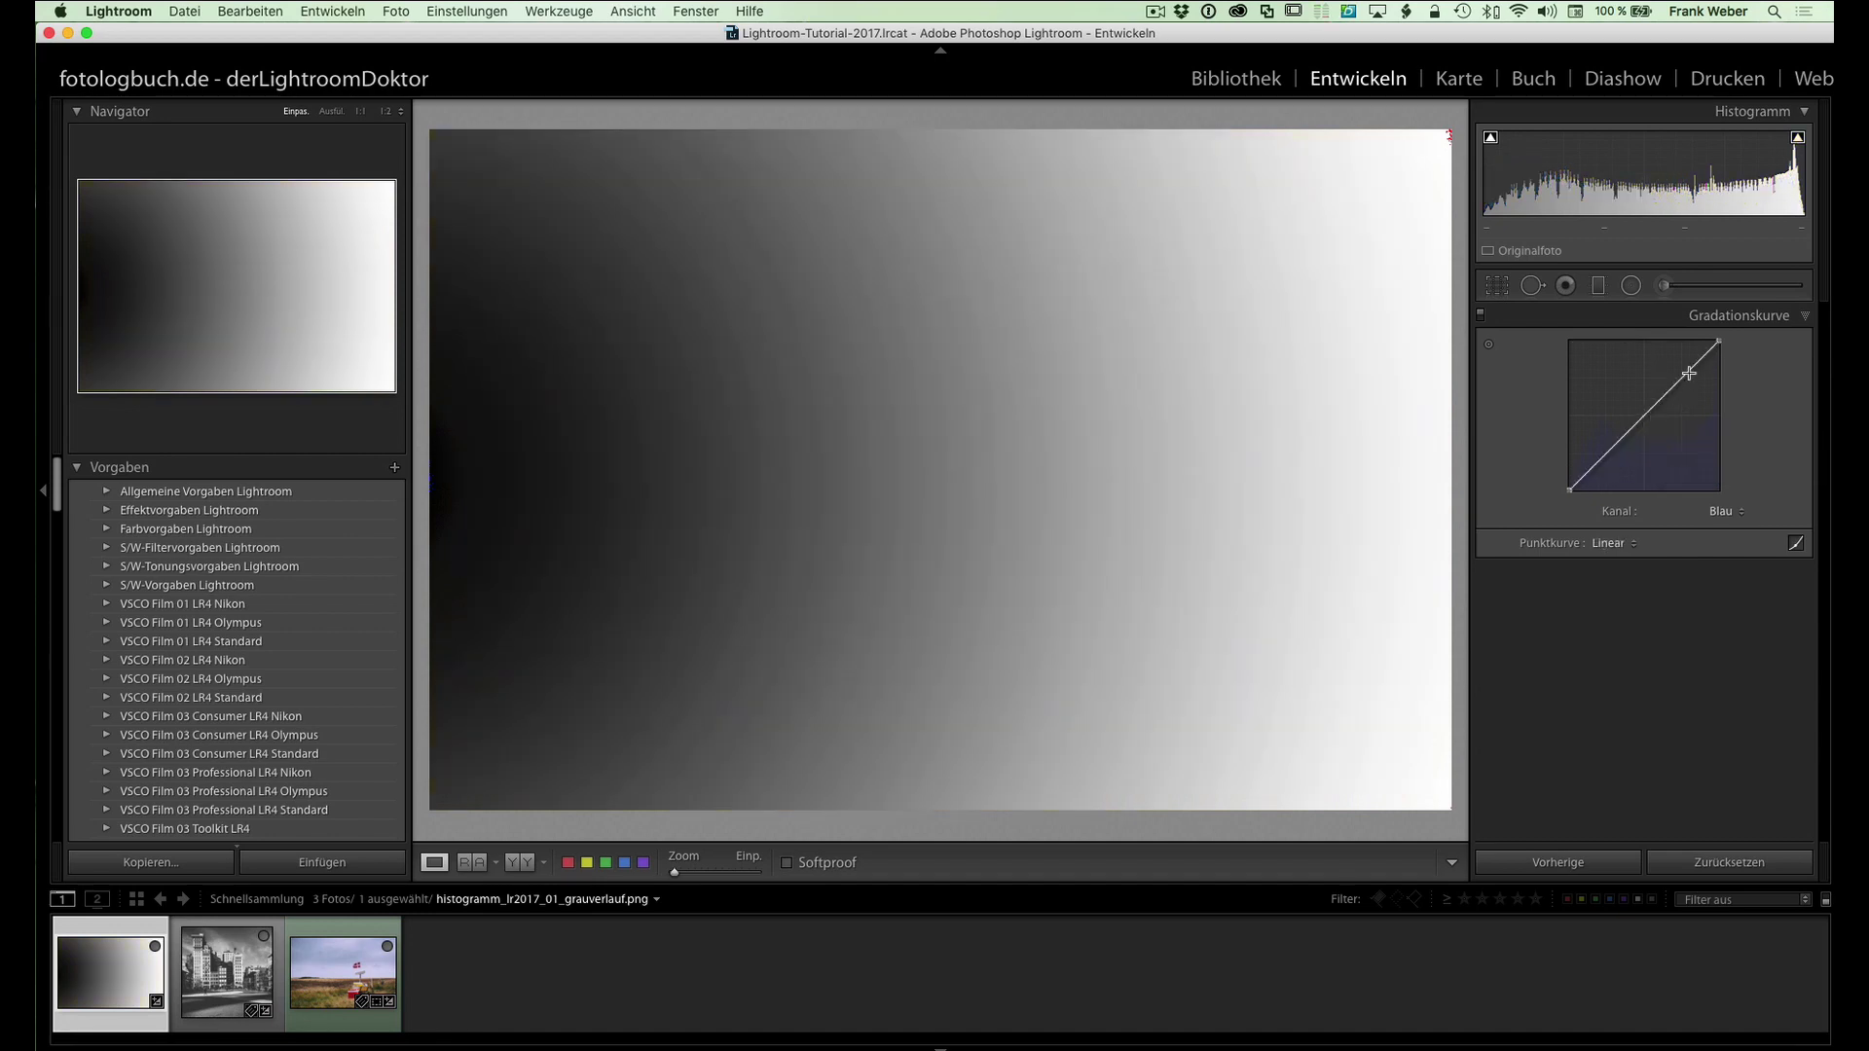
- Add a lowered highlight point and a raised shadow point on the blue curve
left_click(1683, 377)
left_click_drag(1685, 382, 1693, 388)
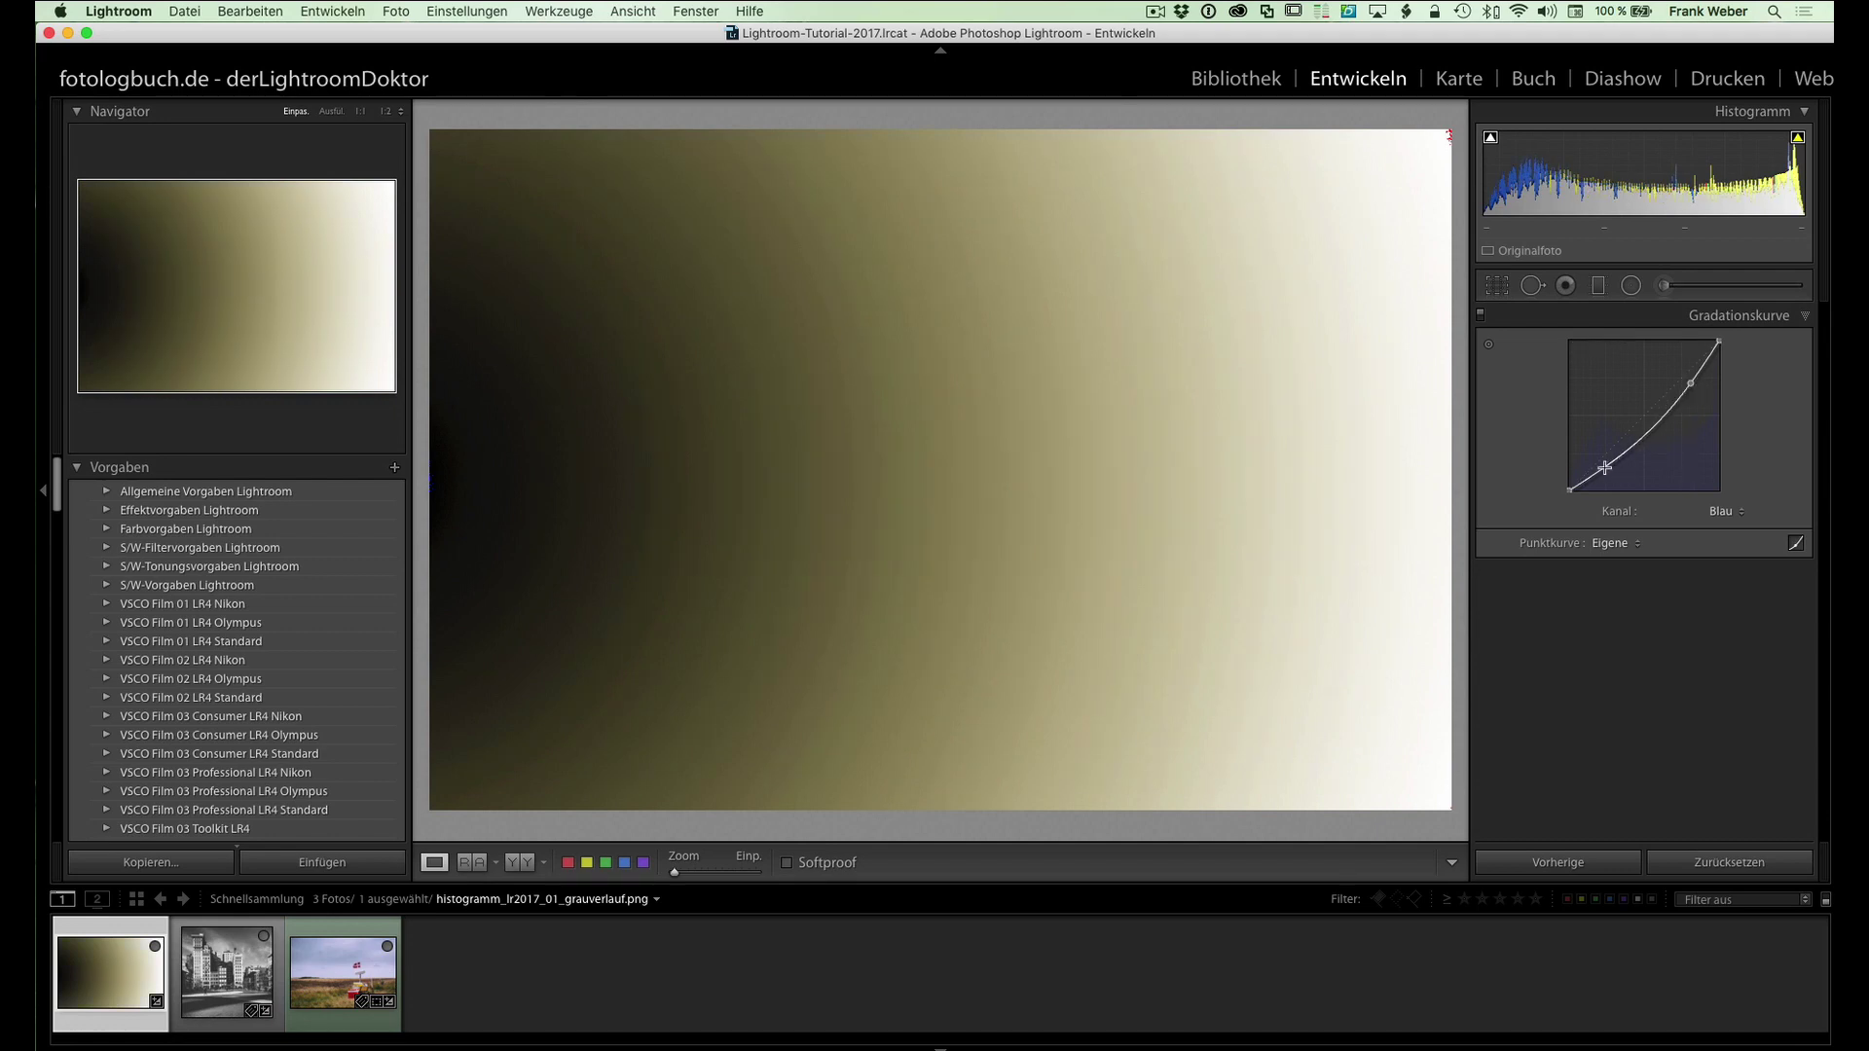
left_click_drag(1604, 468, 1599, 461)
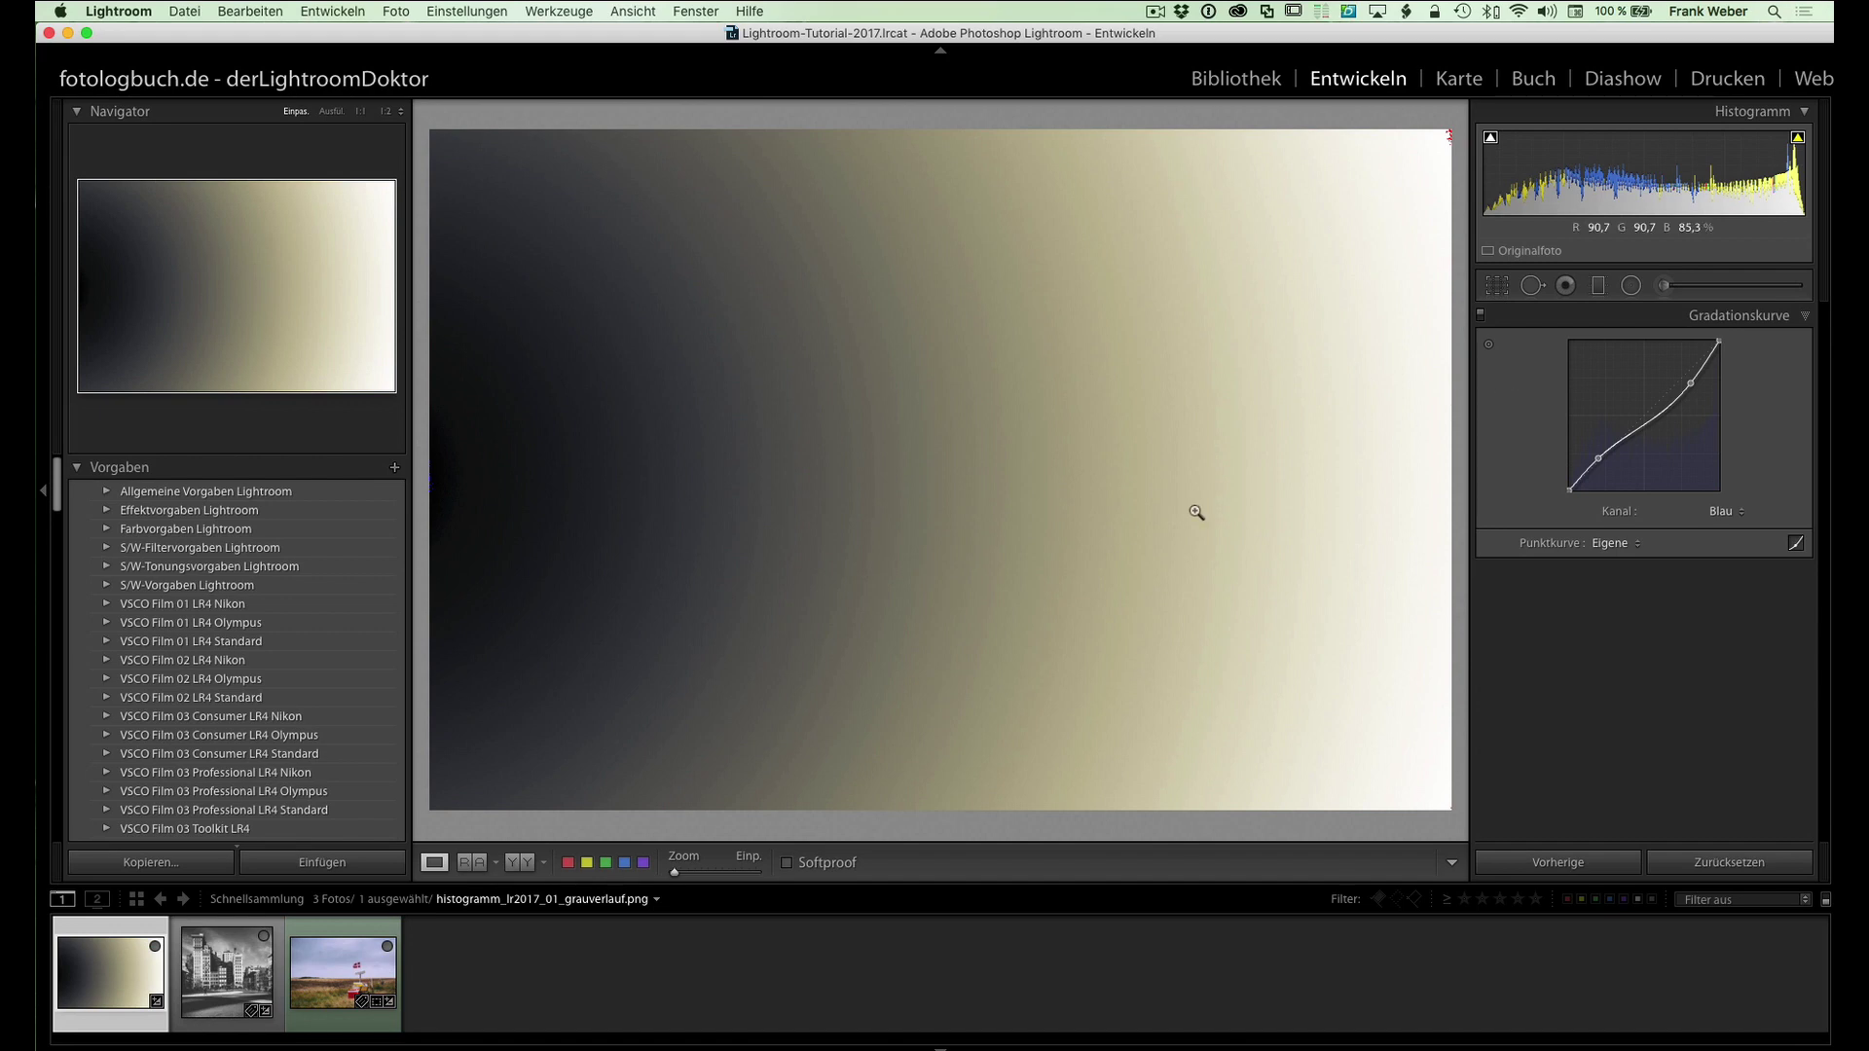
- Open the black-and-white city photo and view its green, red and RGB curves
left_click(212, 966)
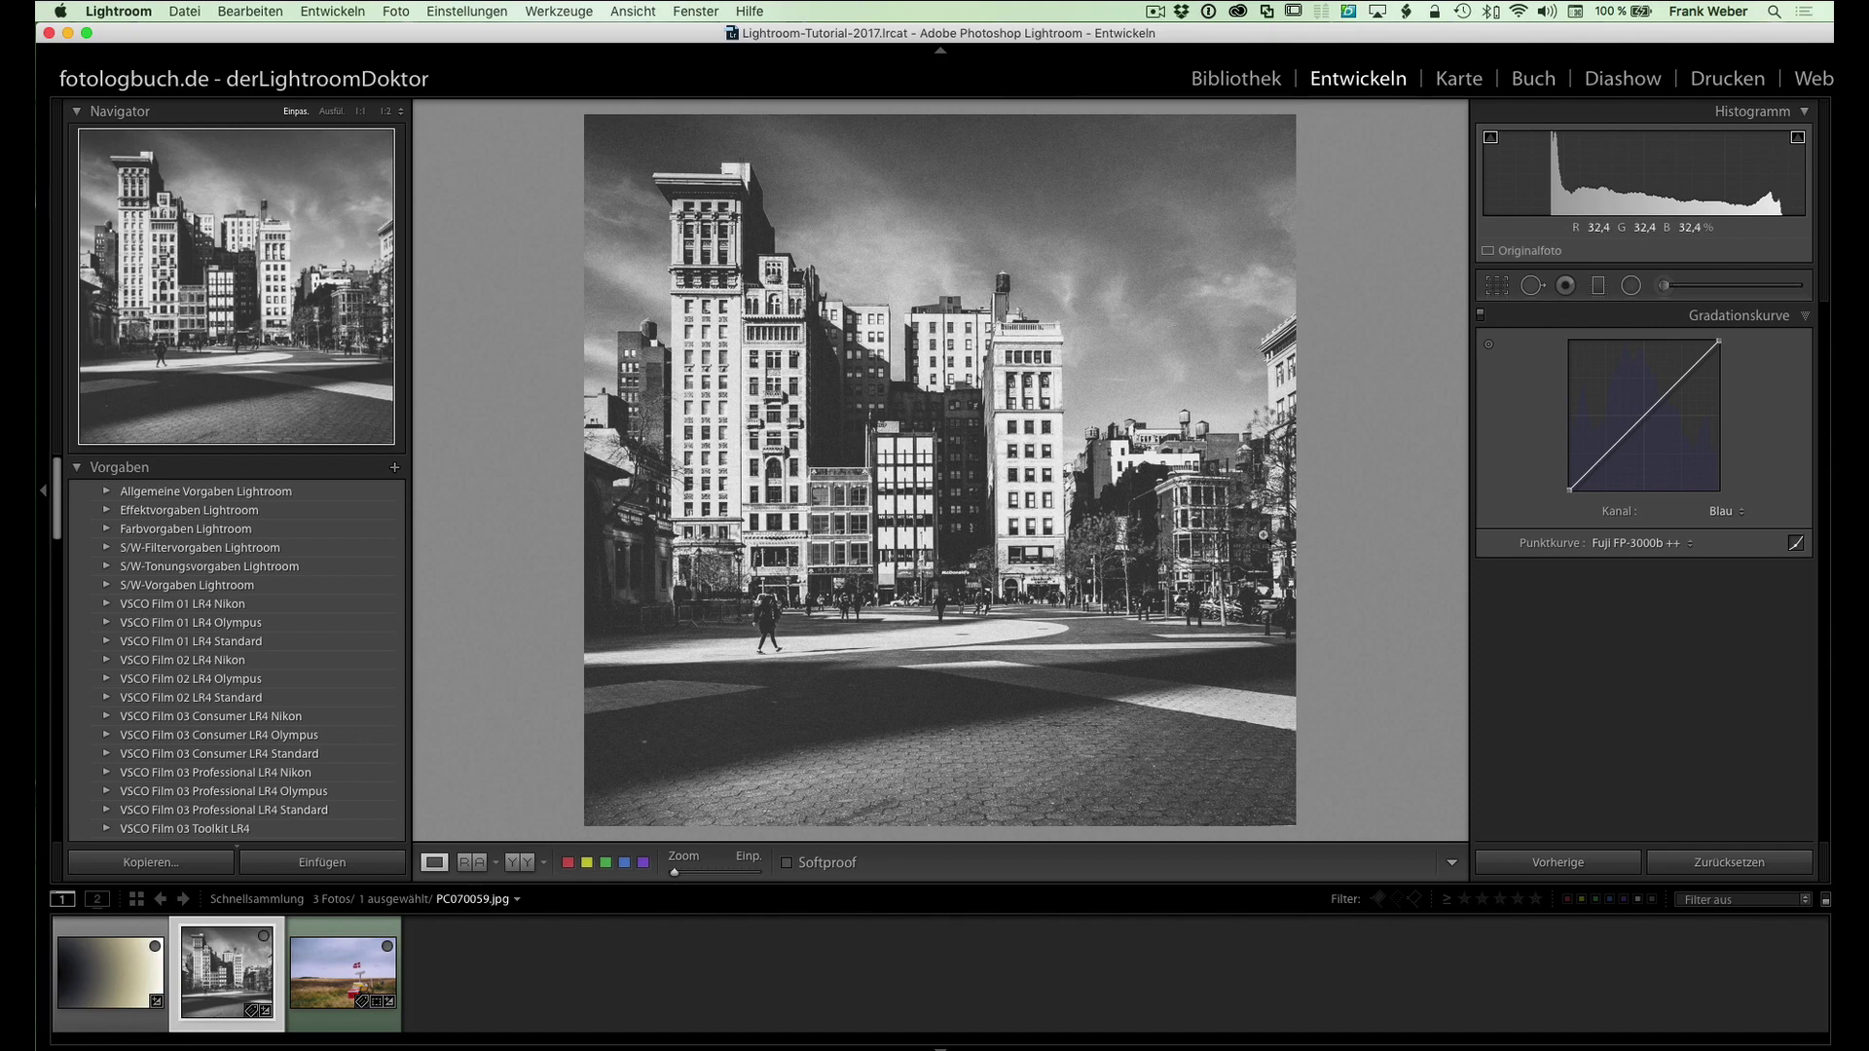
left_click(1728, 516)
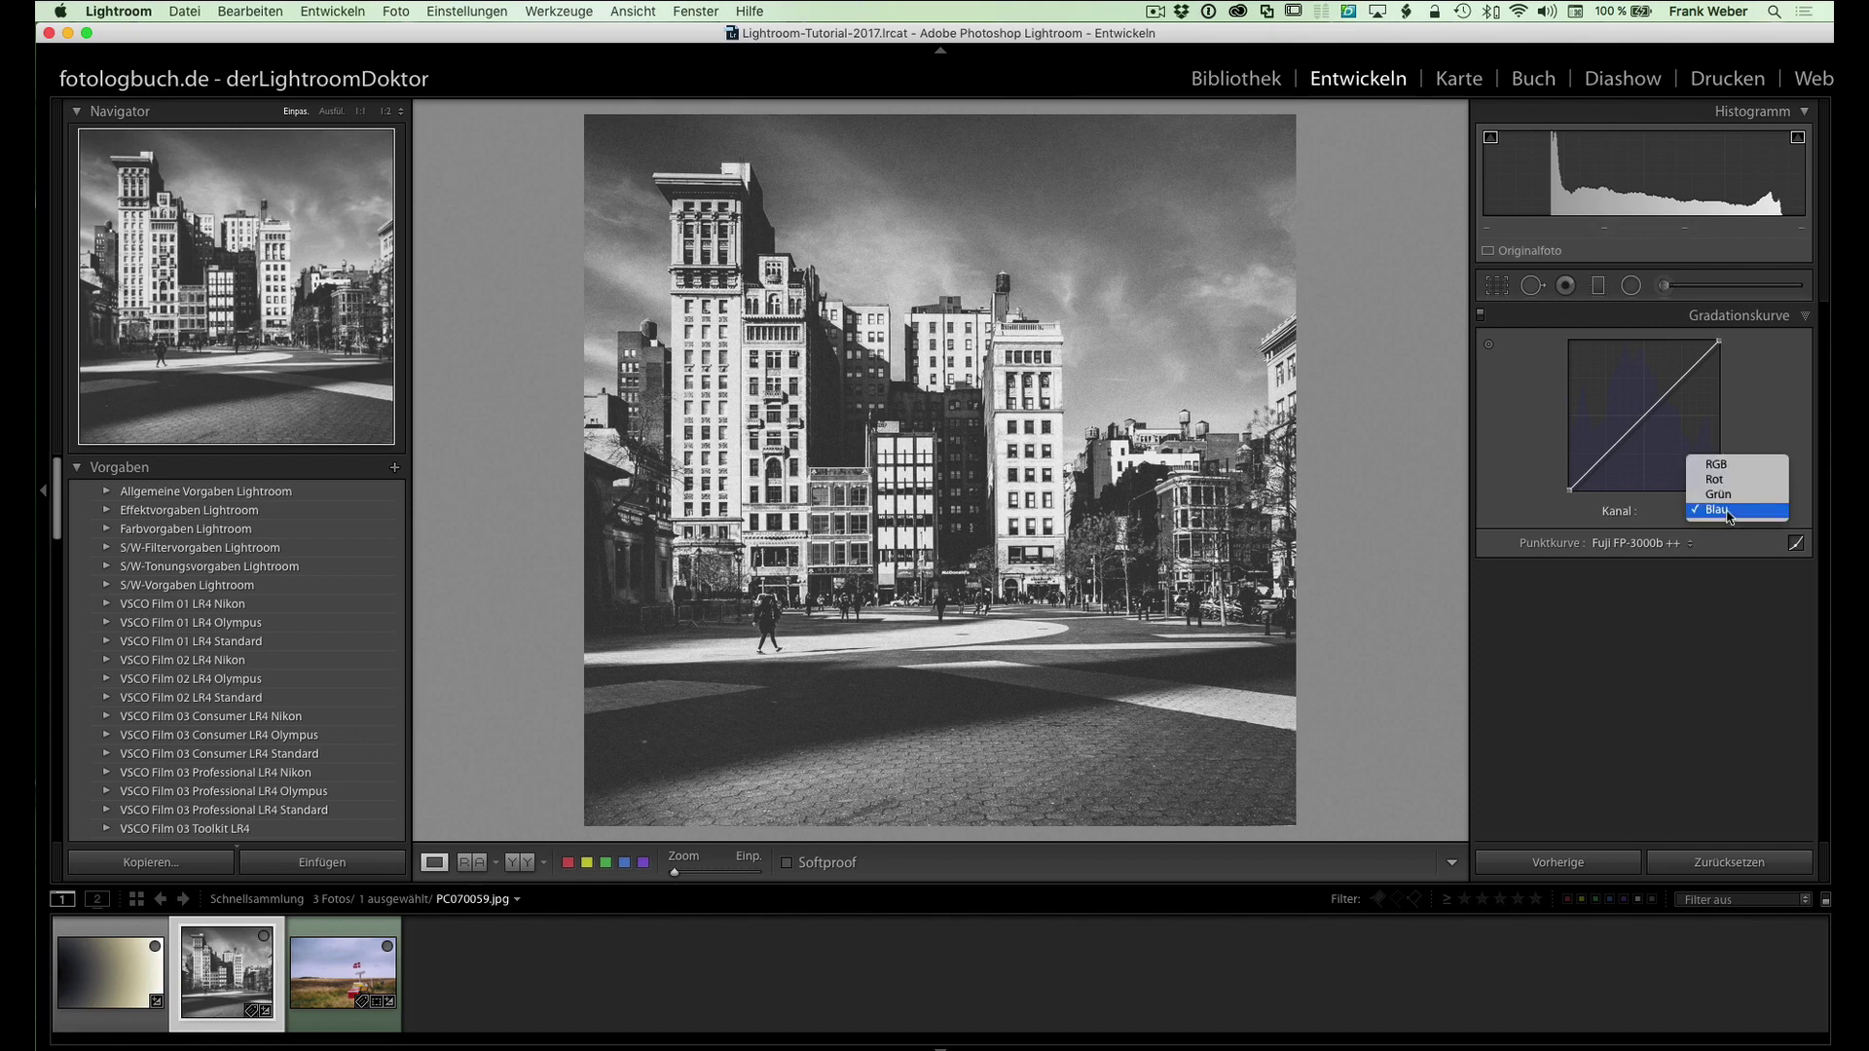
left_click(1728, 495)
left_click(1726, 517)
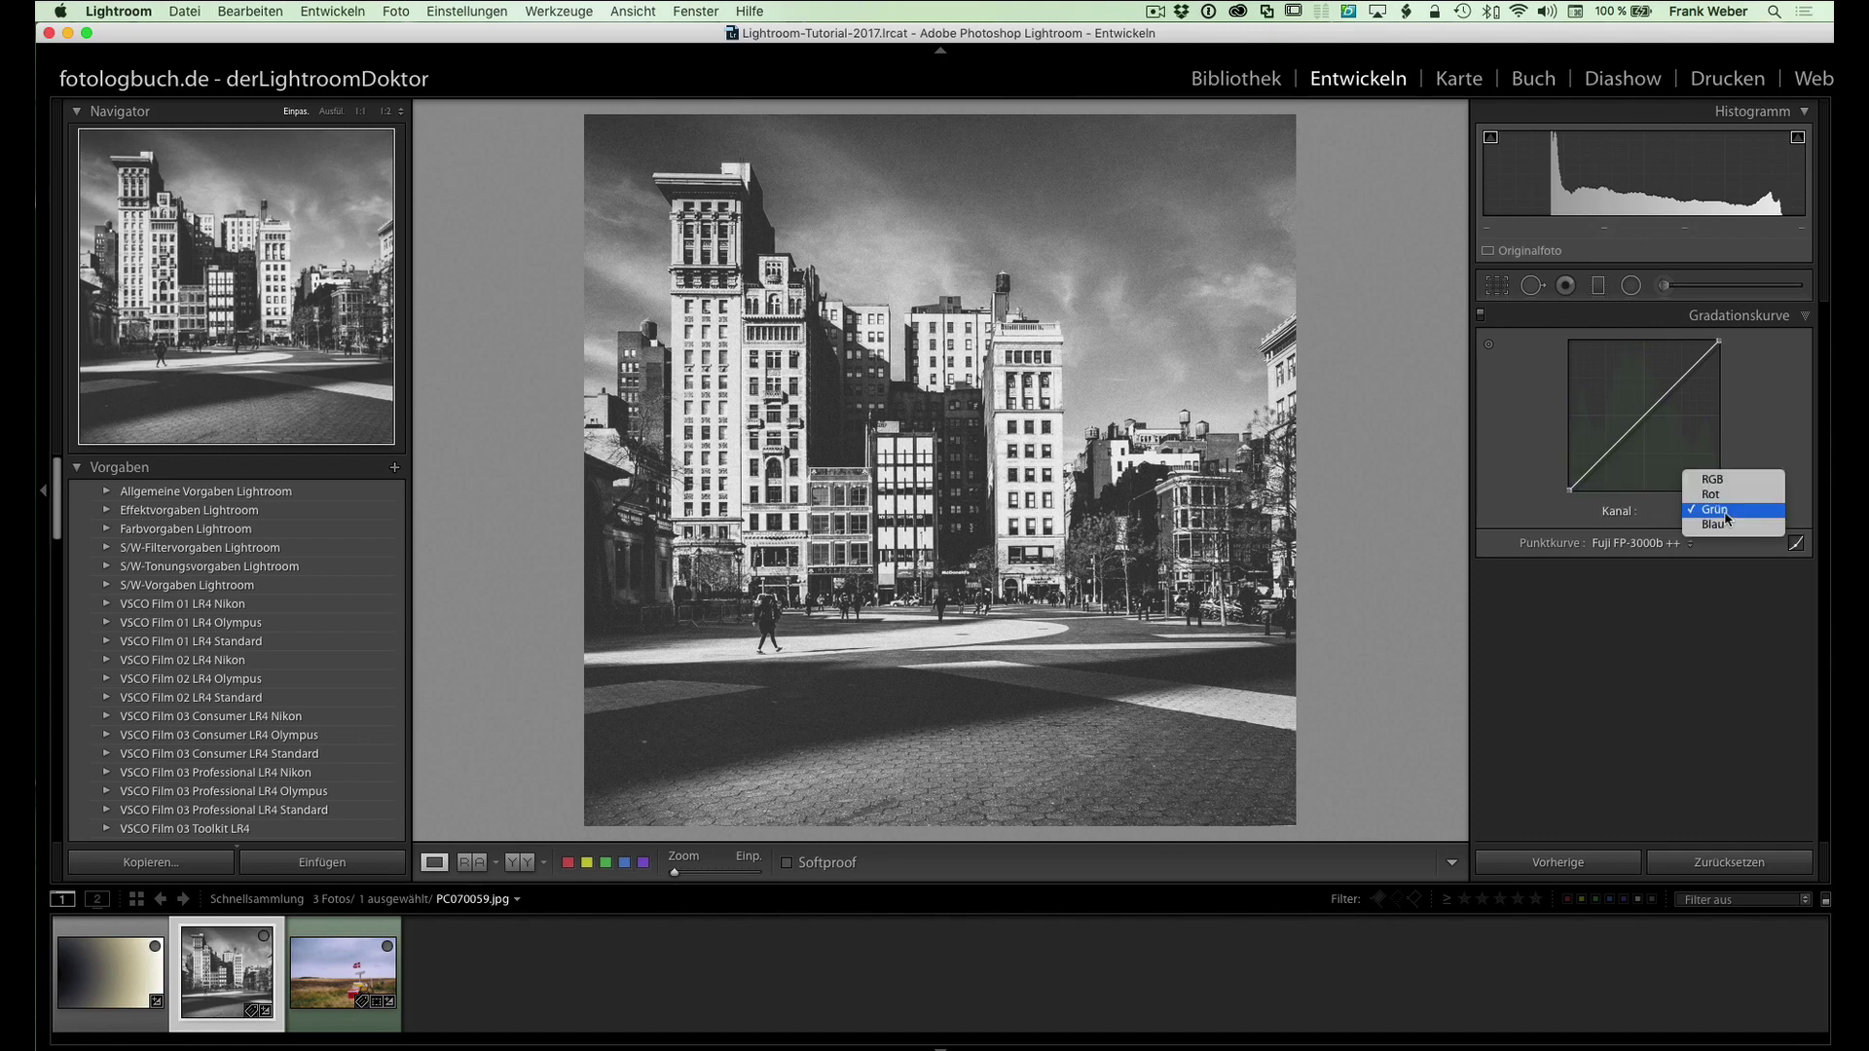
left_click(1725, 495)
left_click(1725, 517)
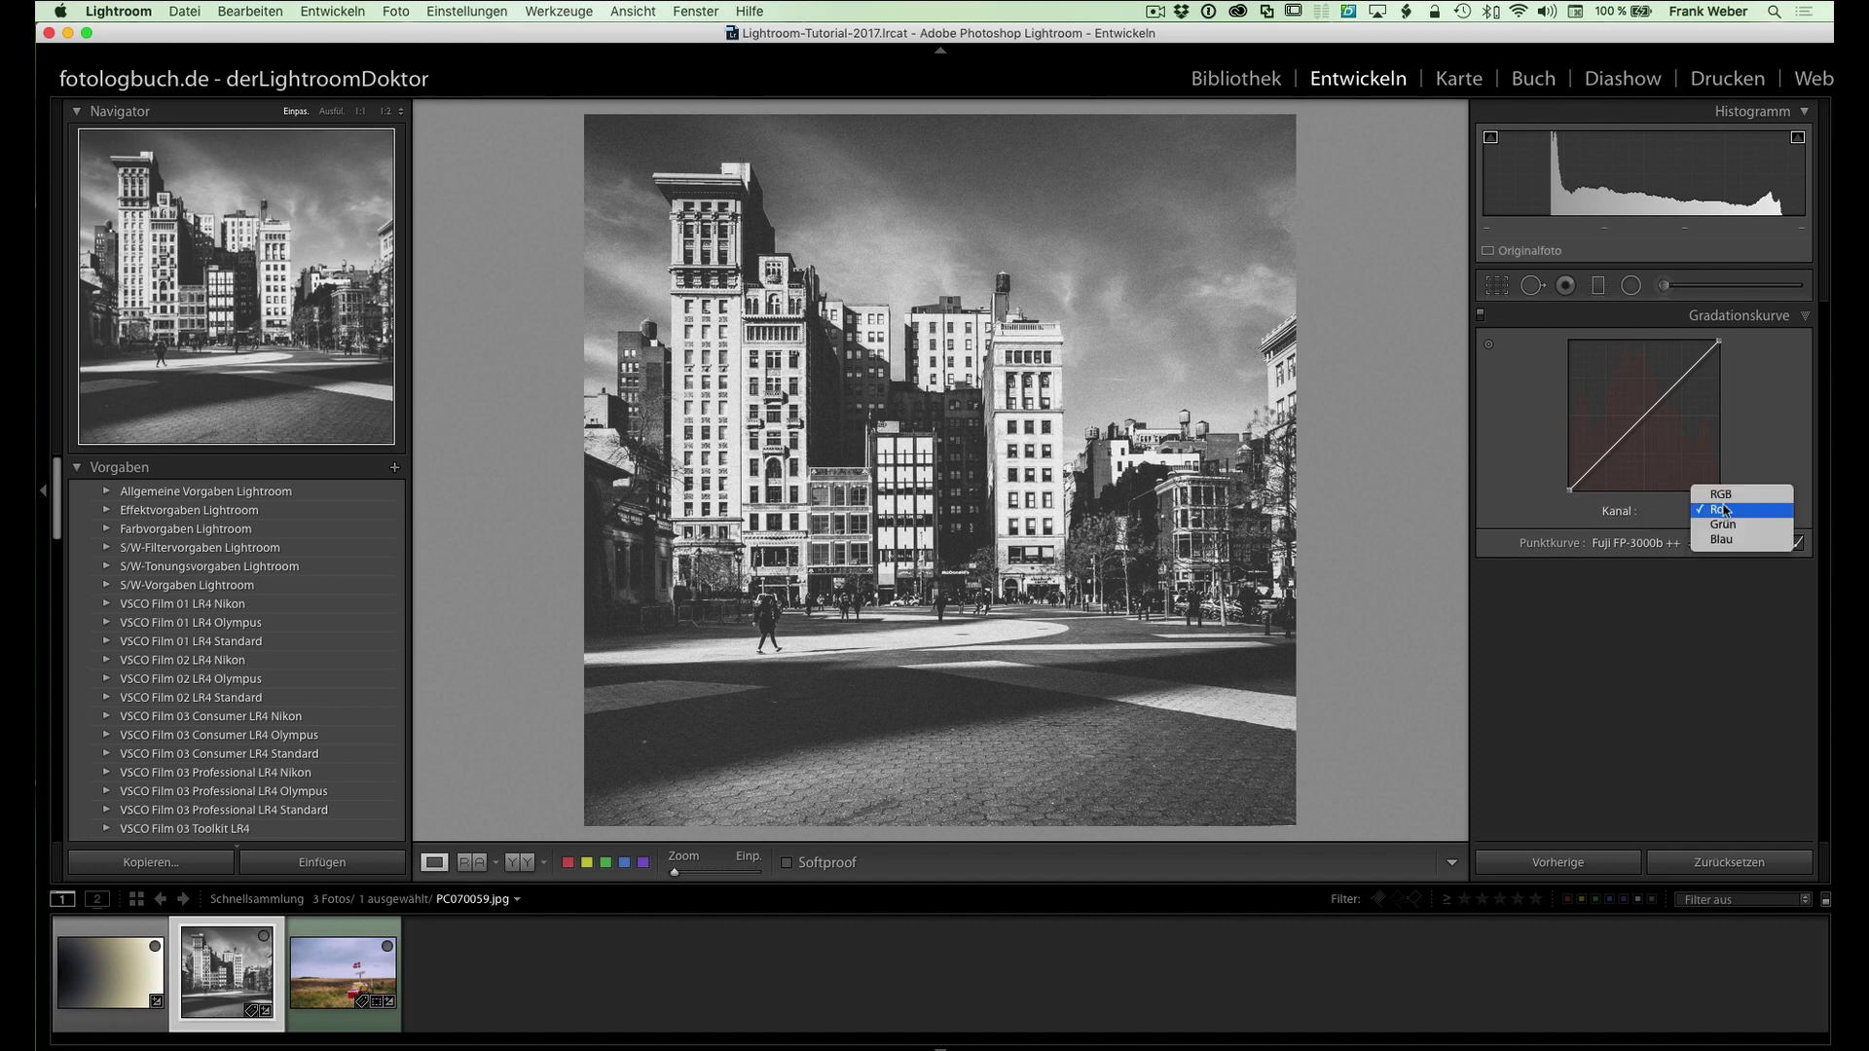
left_click(1726, 497)
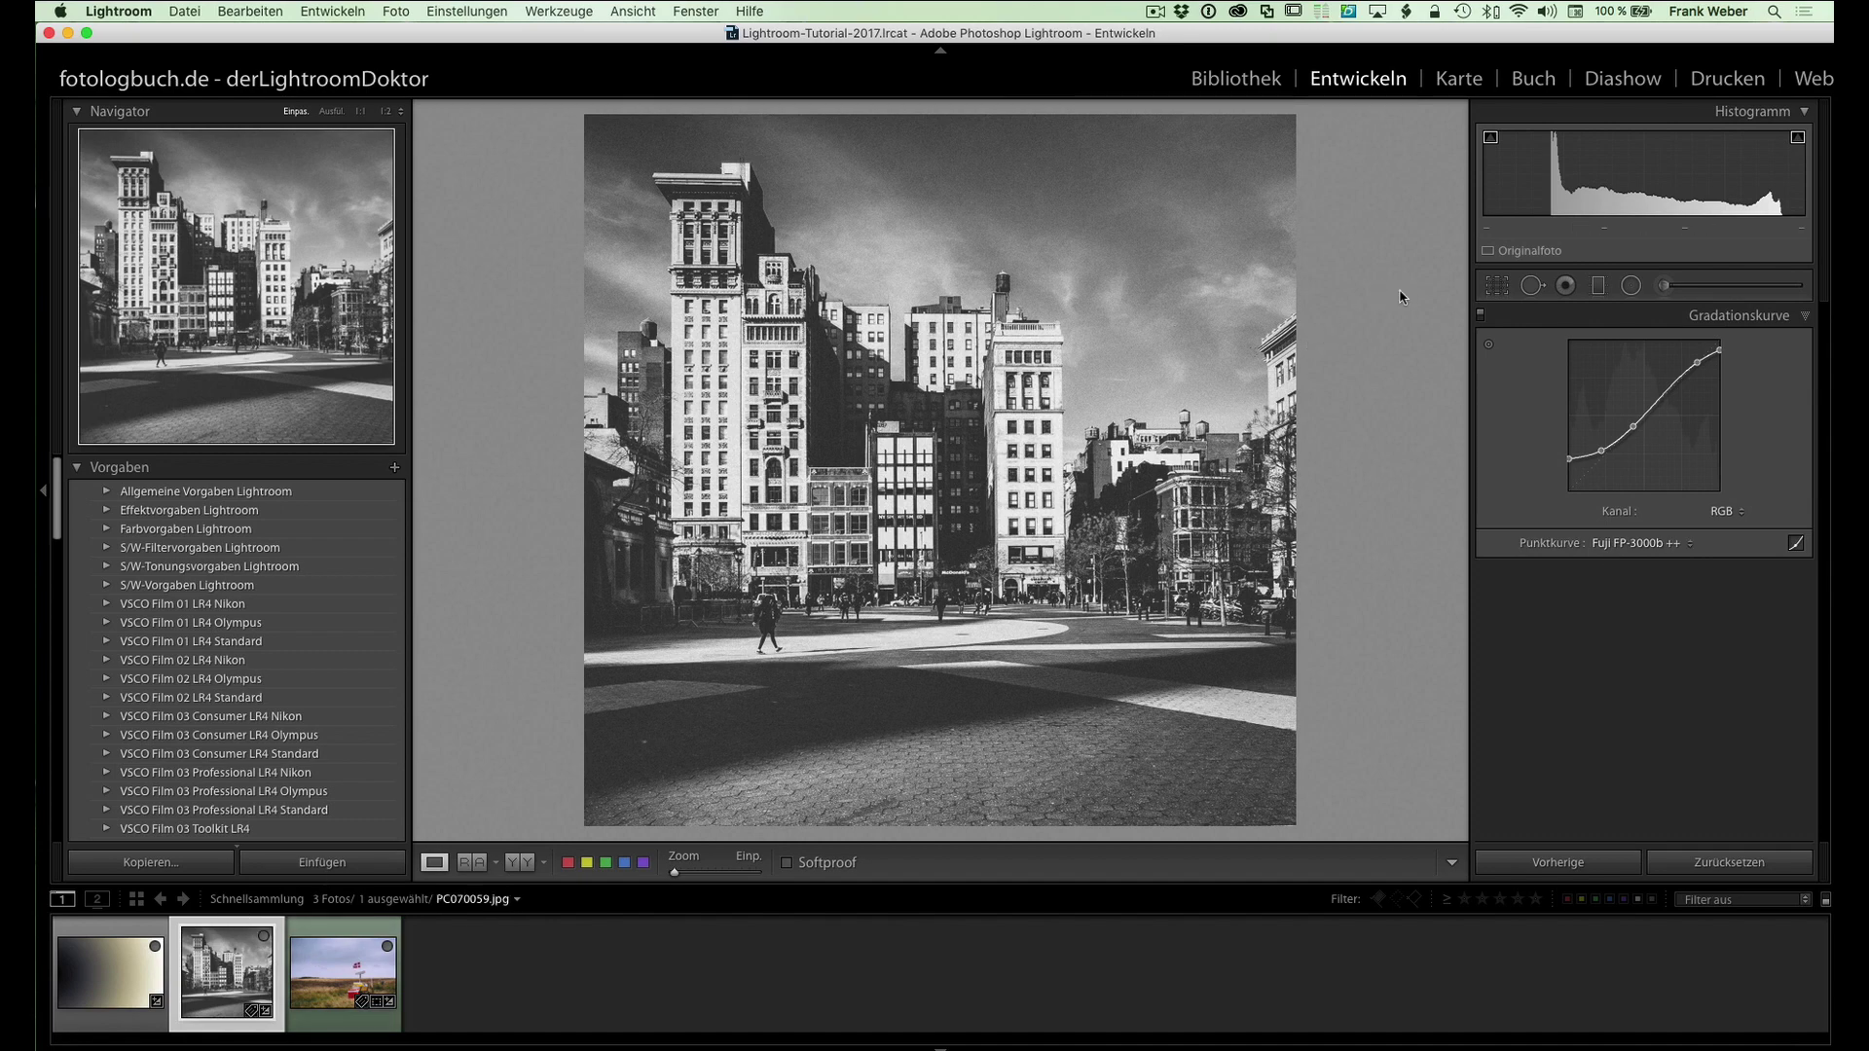
- Toggle the Fuji FP-3000b ++ tone curve off and on, leaving it on
left_click(1481, 315)
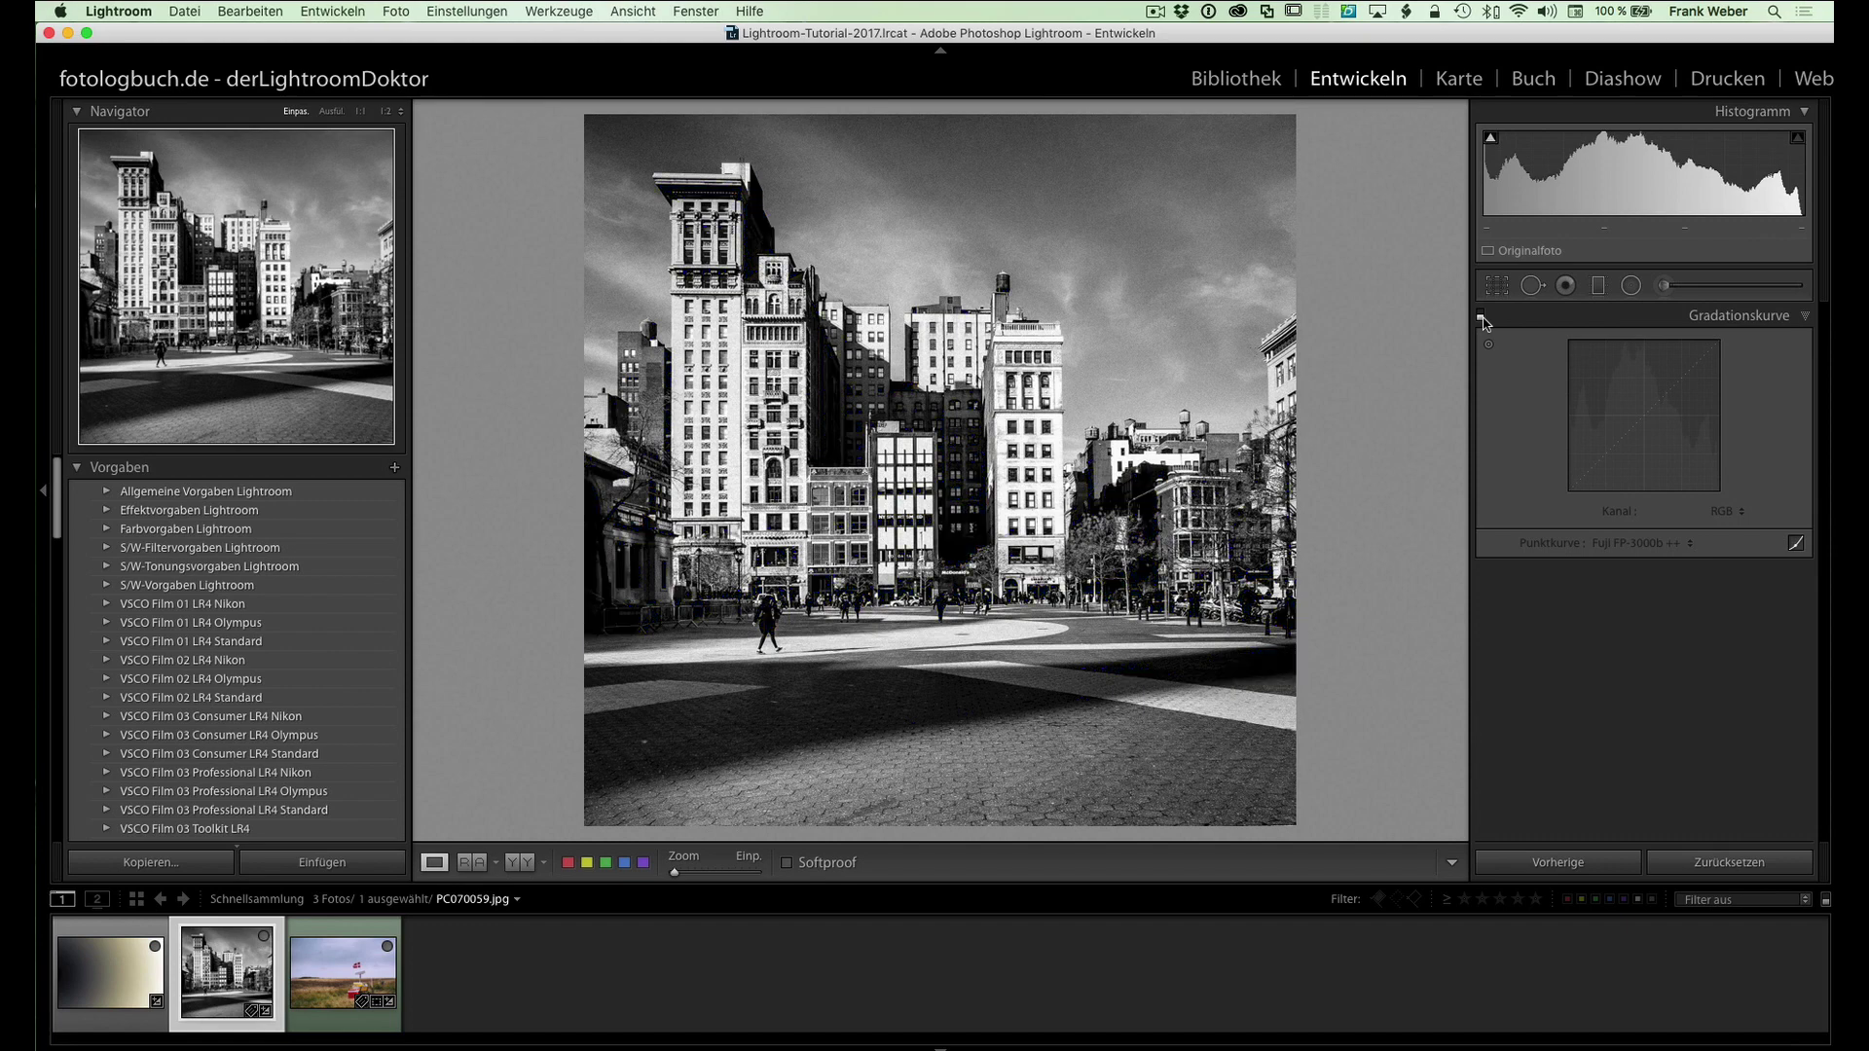
left_click(1483, 323)
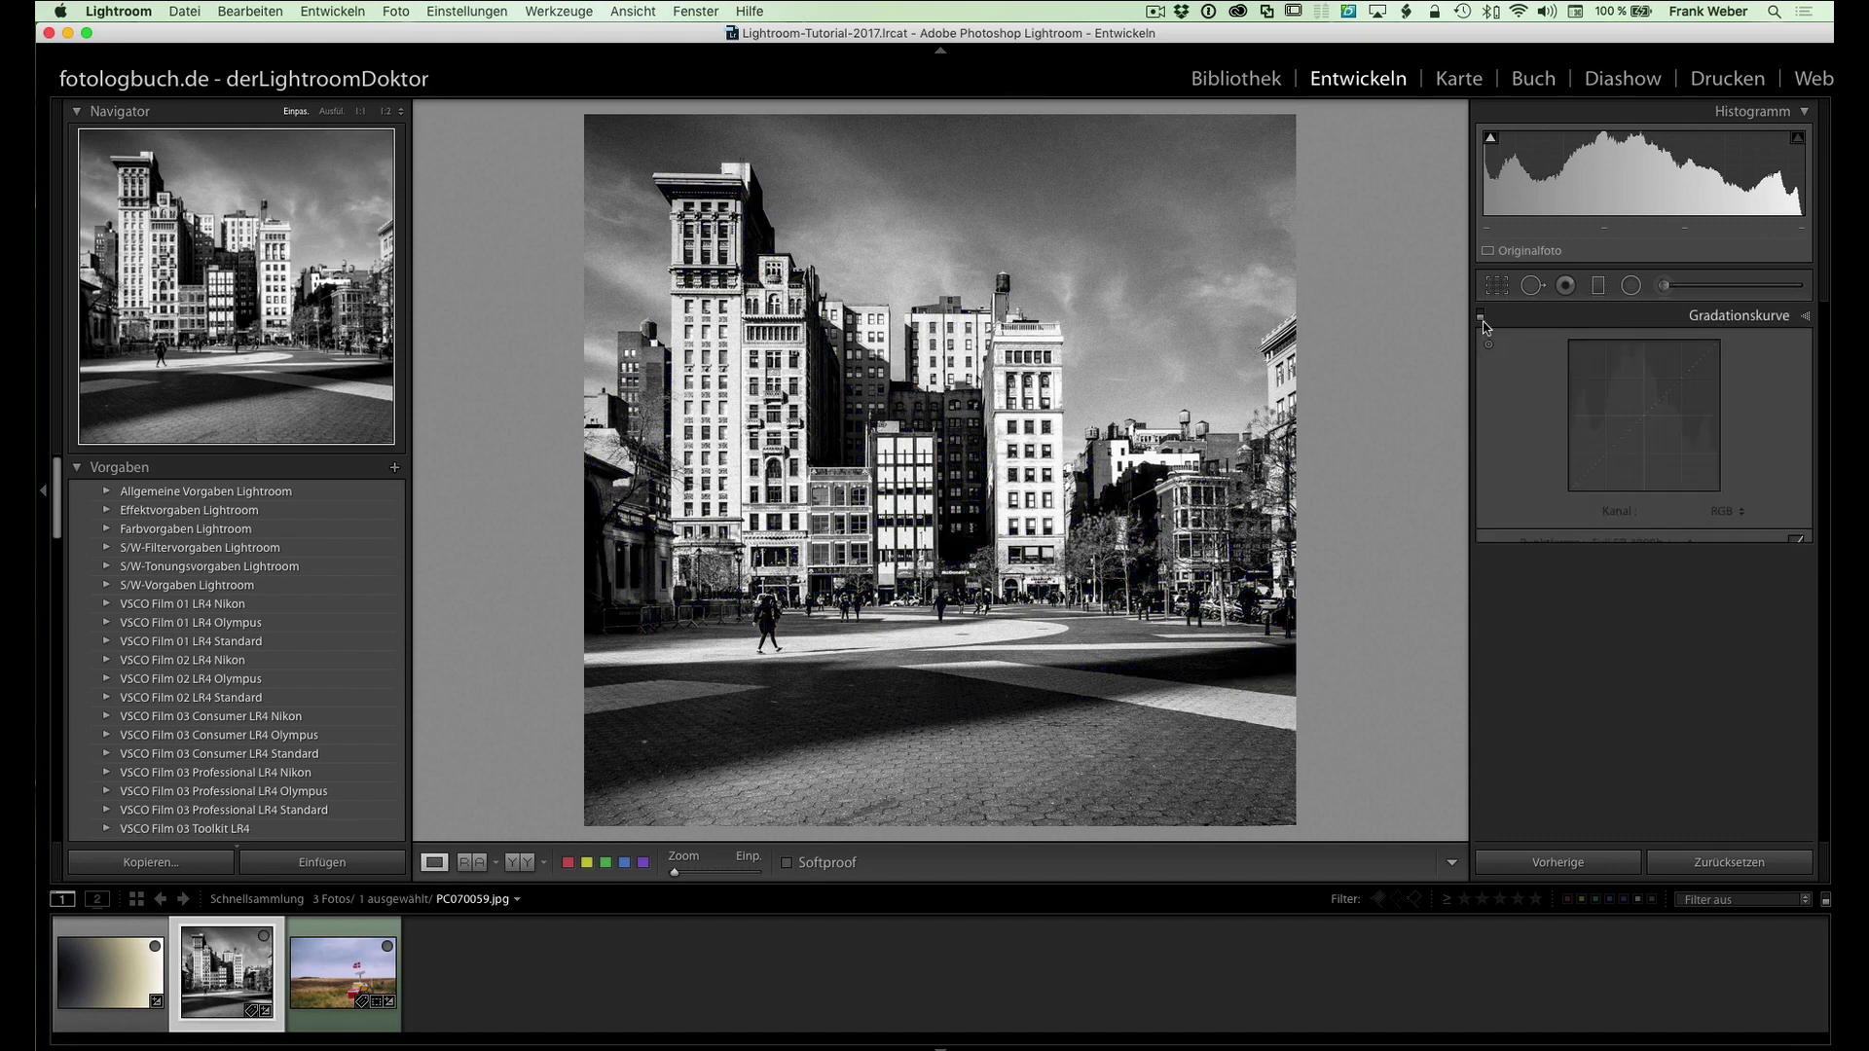
left_click(1480, 316)
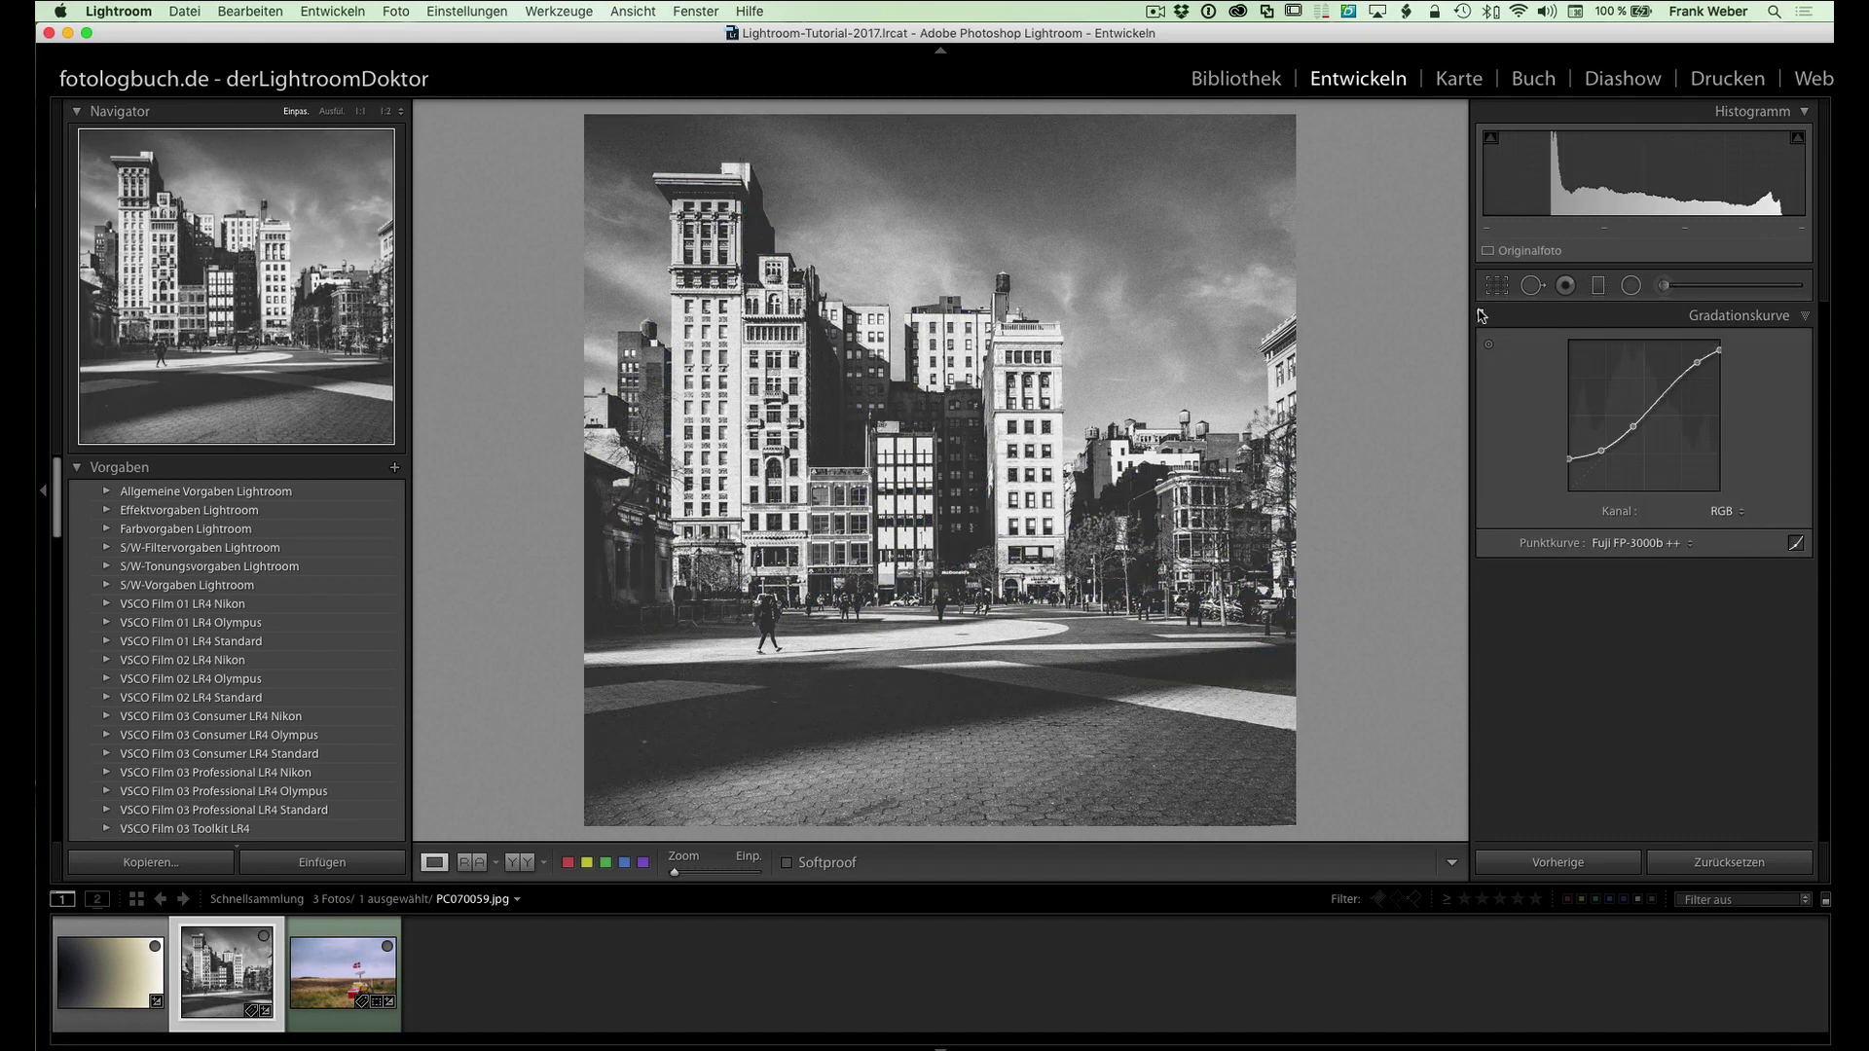
left_click(1480, 316)
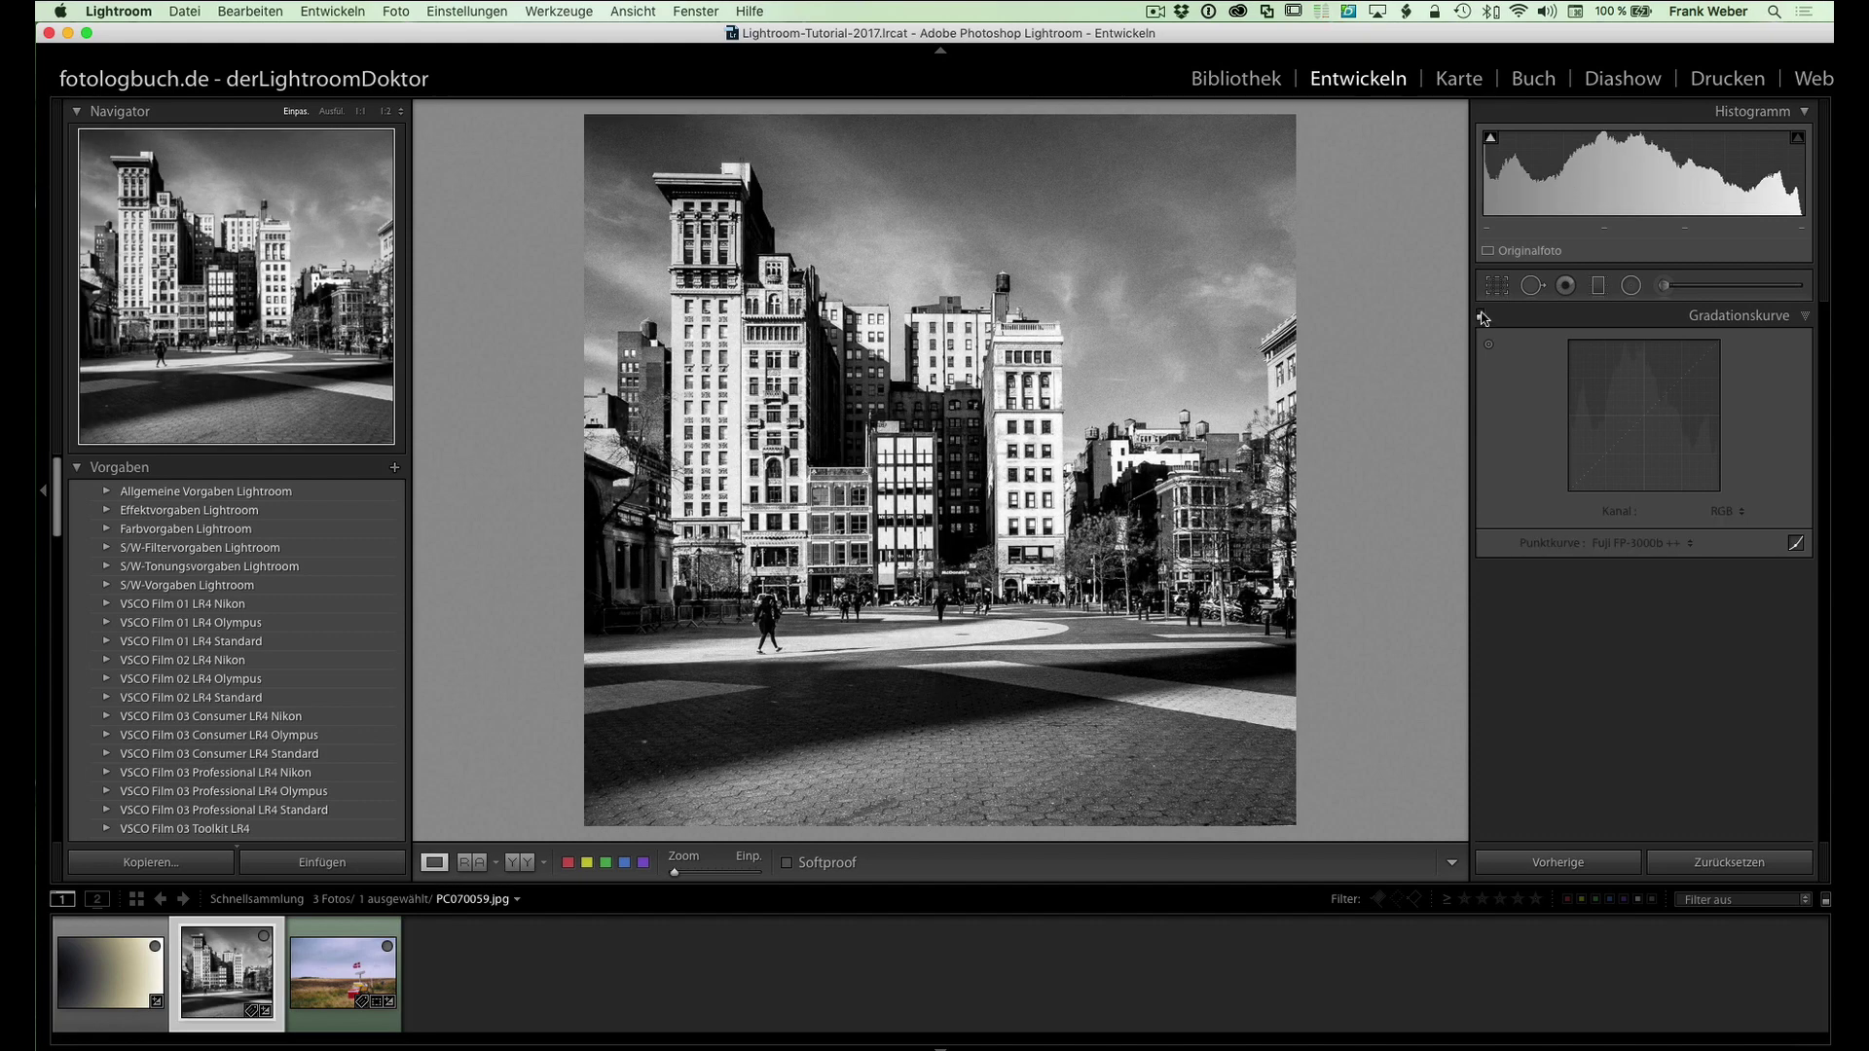
left_click(1481, 317)
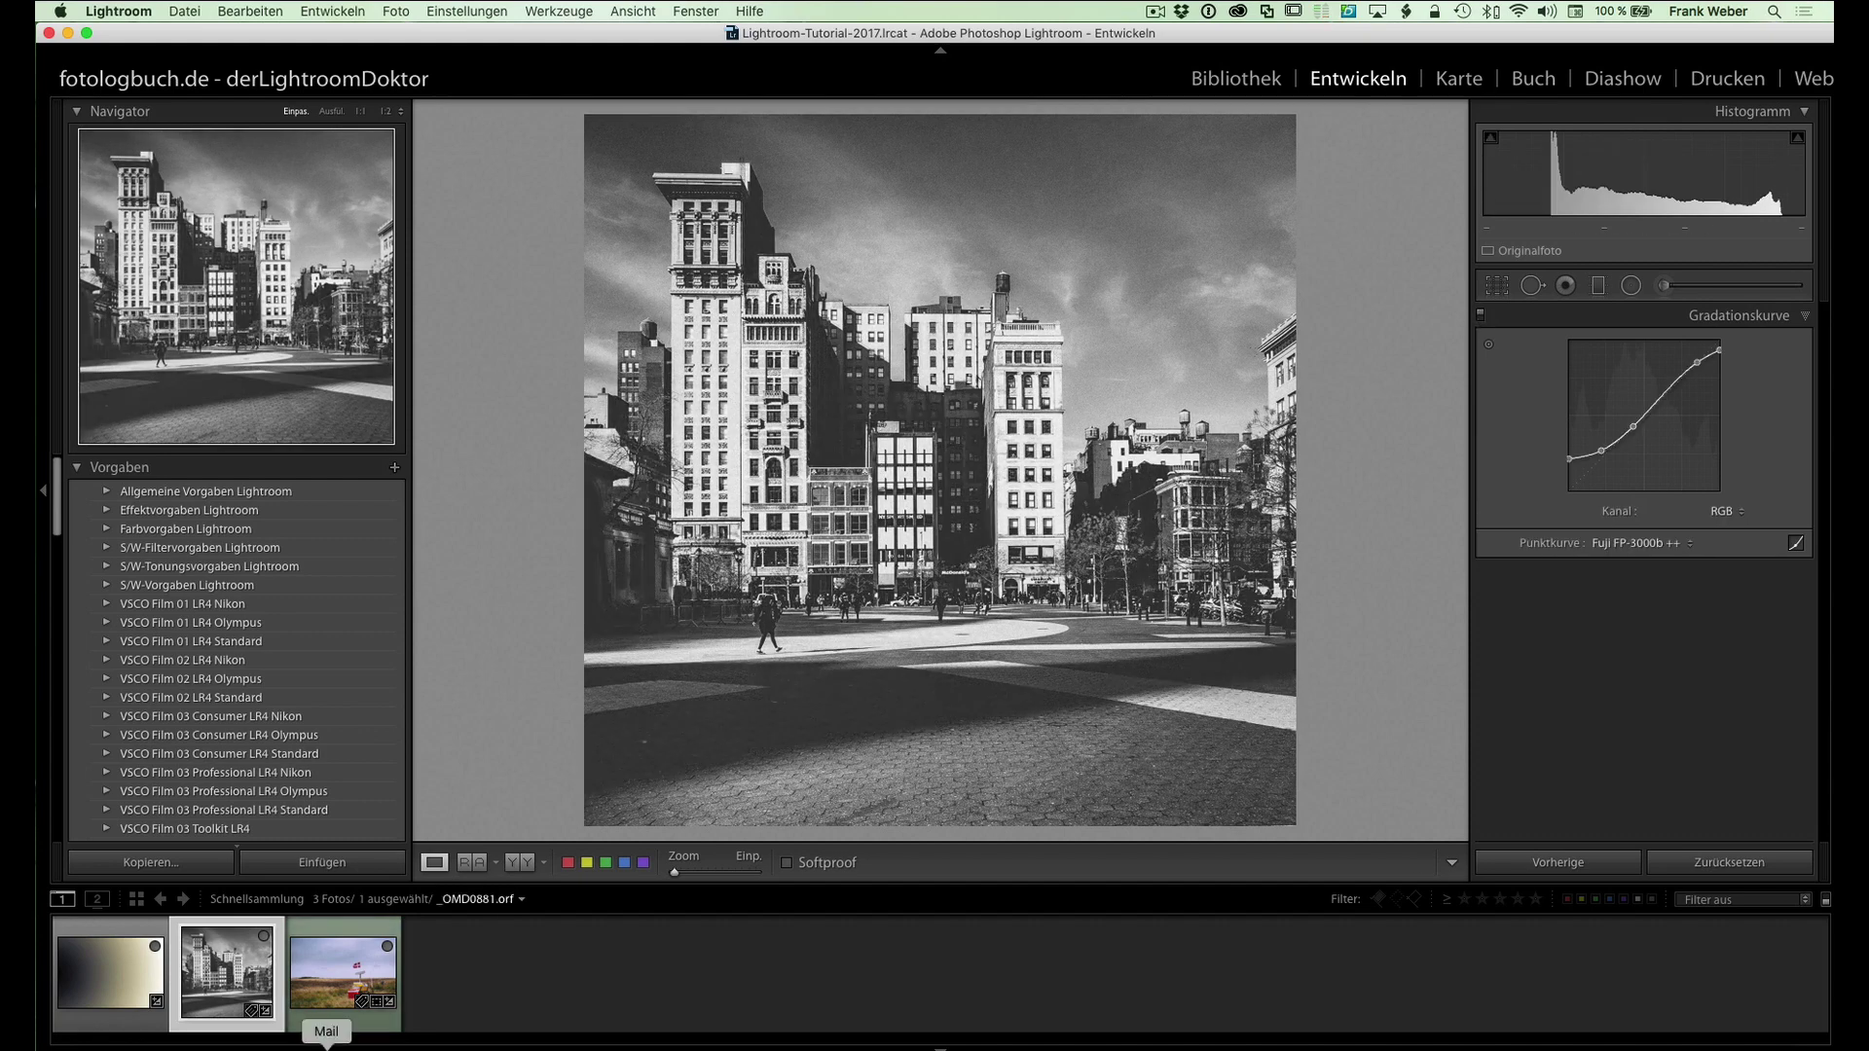
- Open the Danish-flag field photo and toggle its Polaroid 690 + curve off and on
left_click(336, 1002)
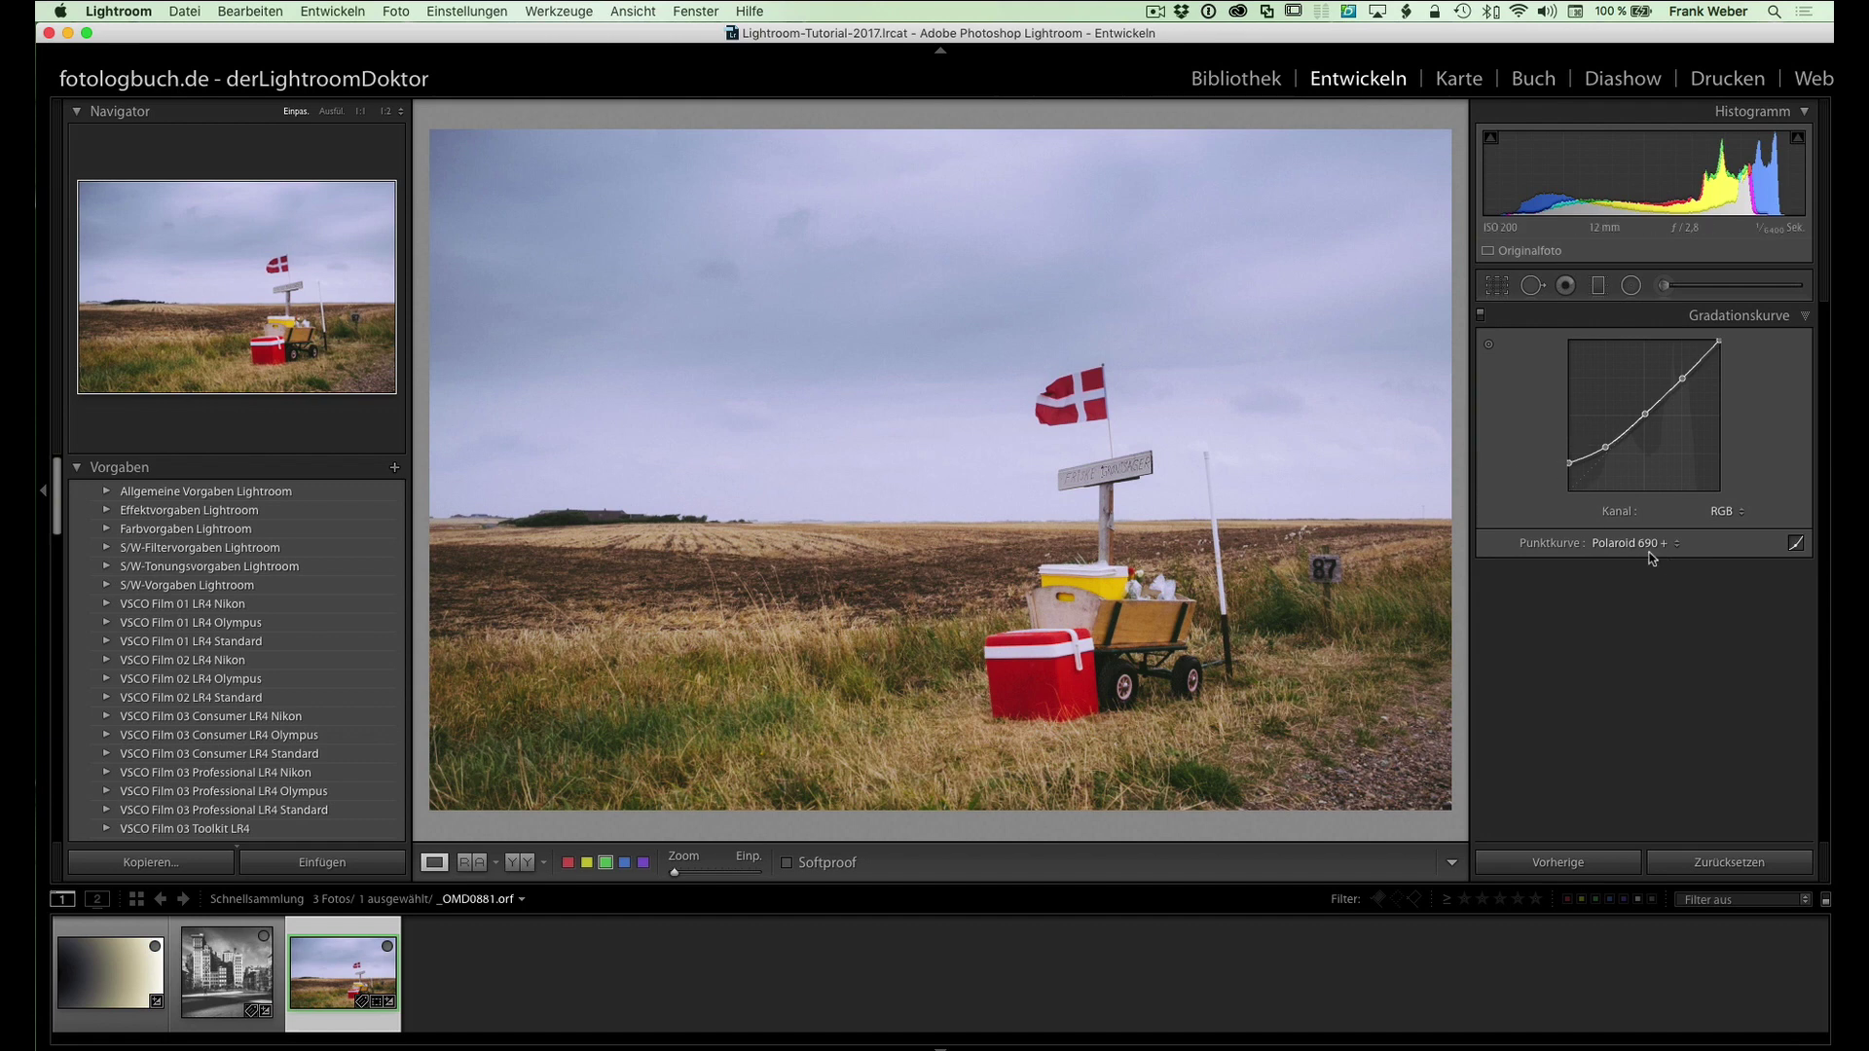
left_click(1481, 314)
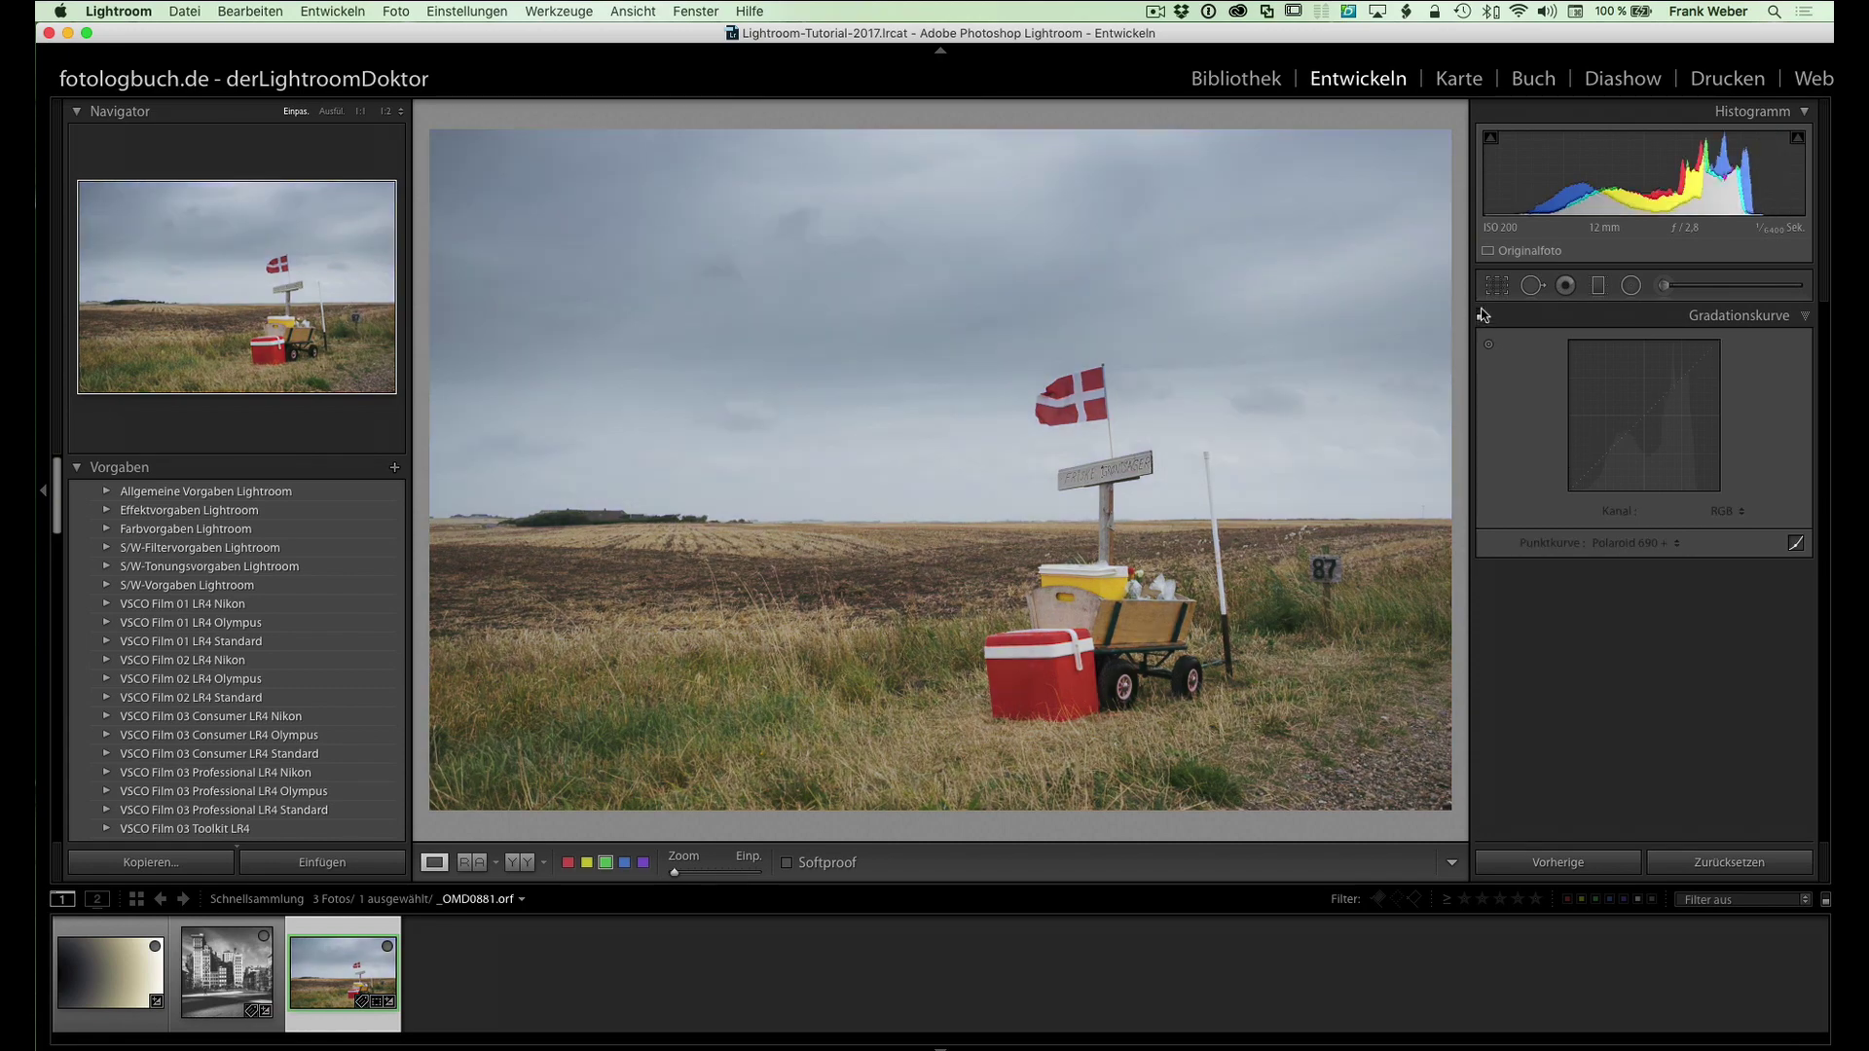
left_click(1481, 313)
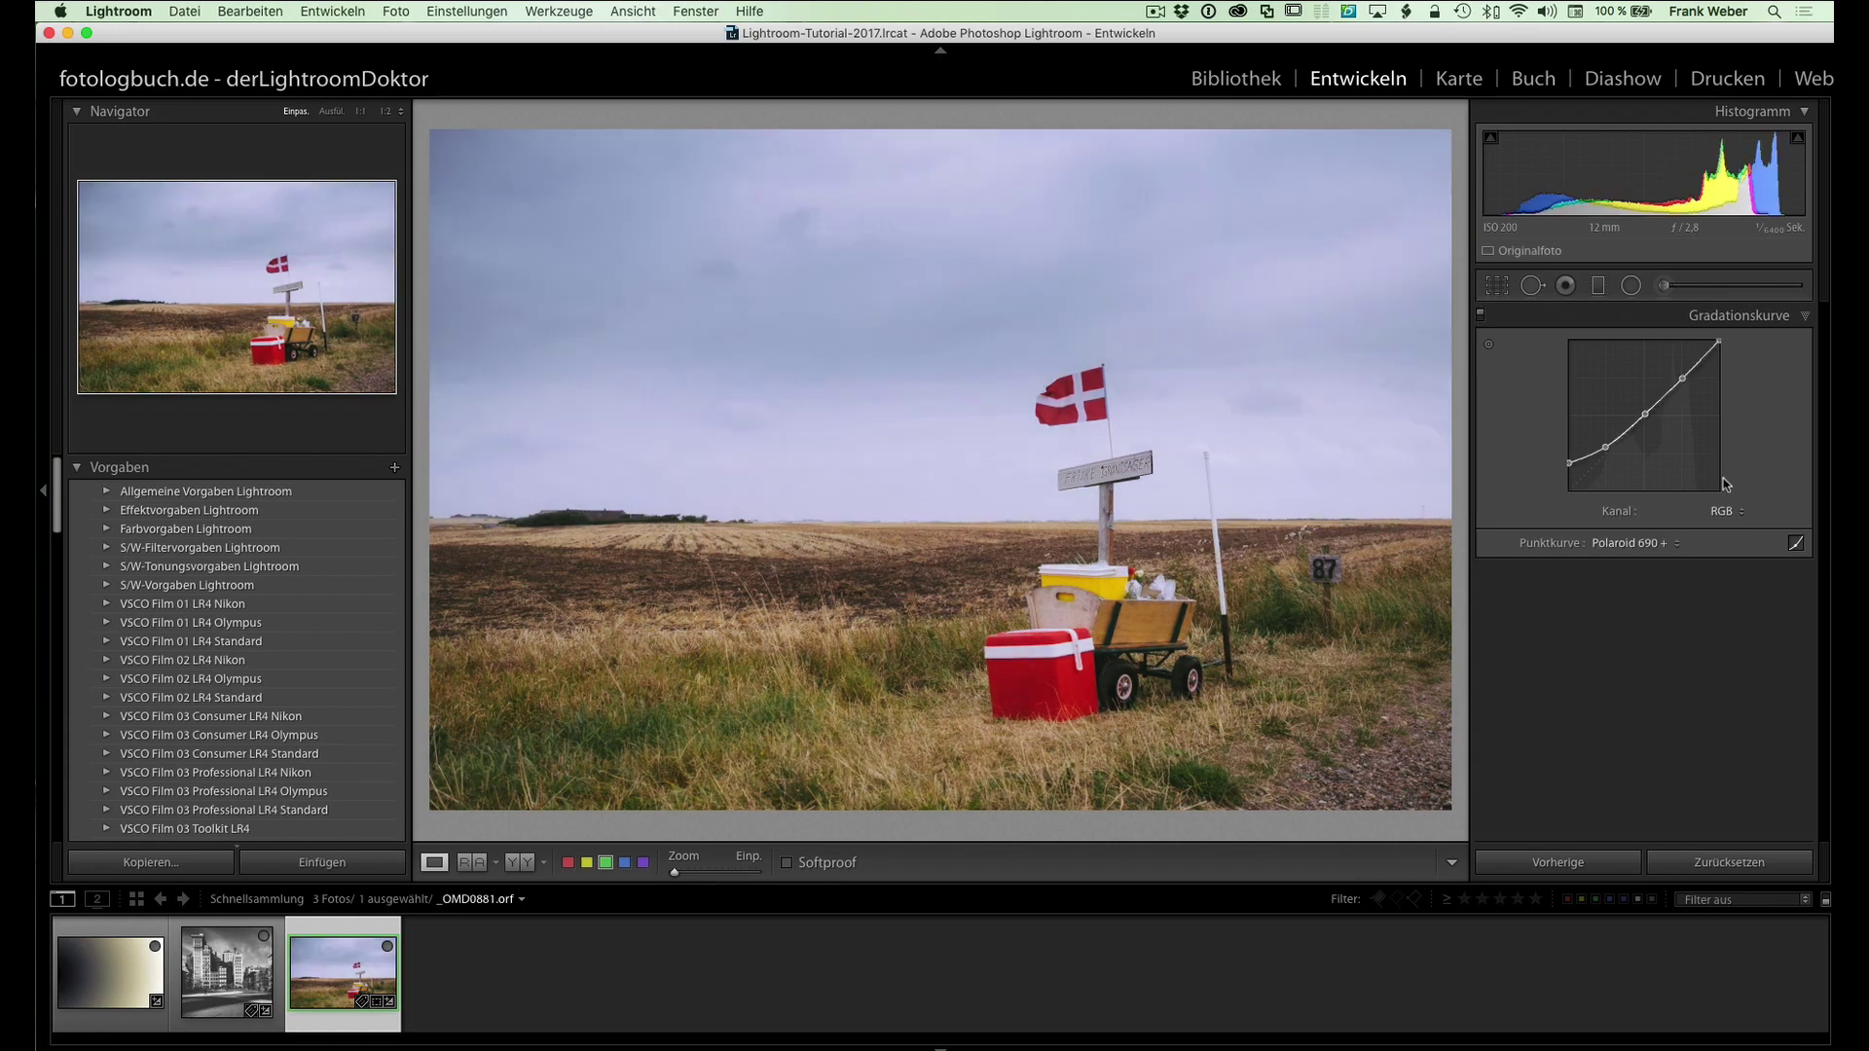
- Inspect the curve's red, green and blue channels, then return to RGB
left_click(1725, 515)
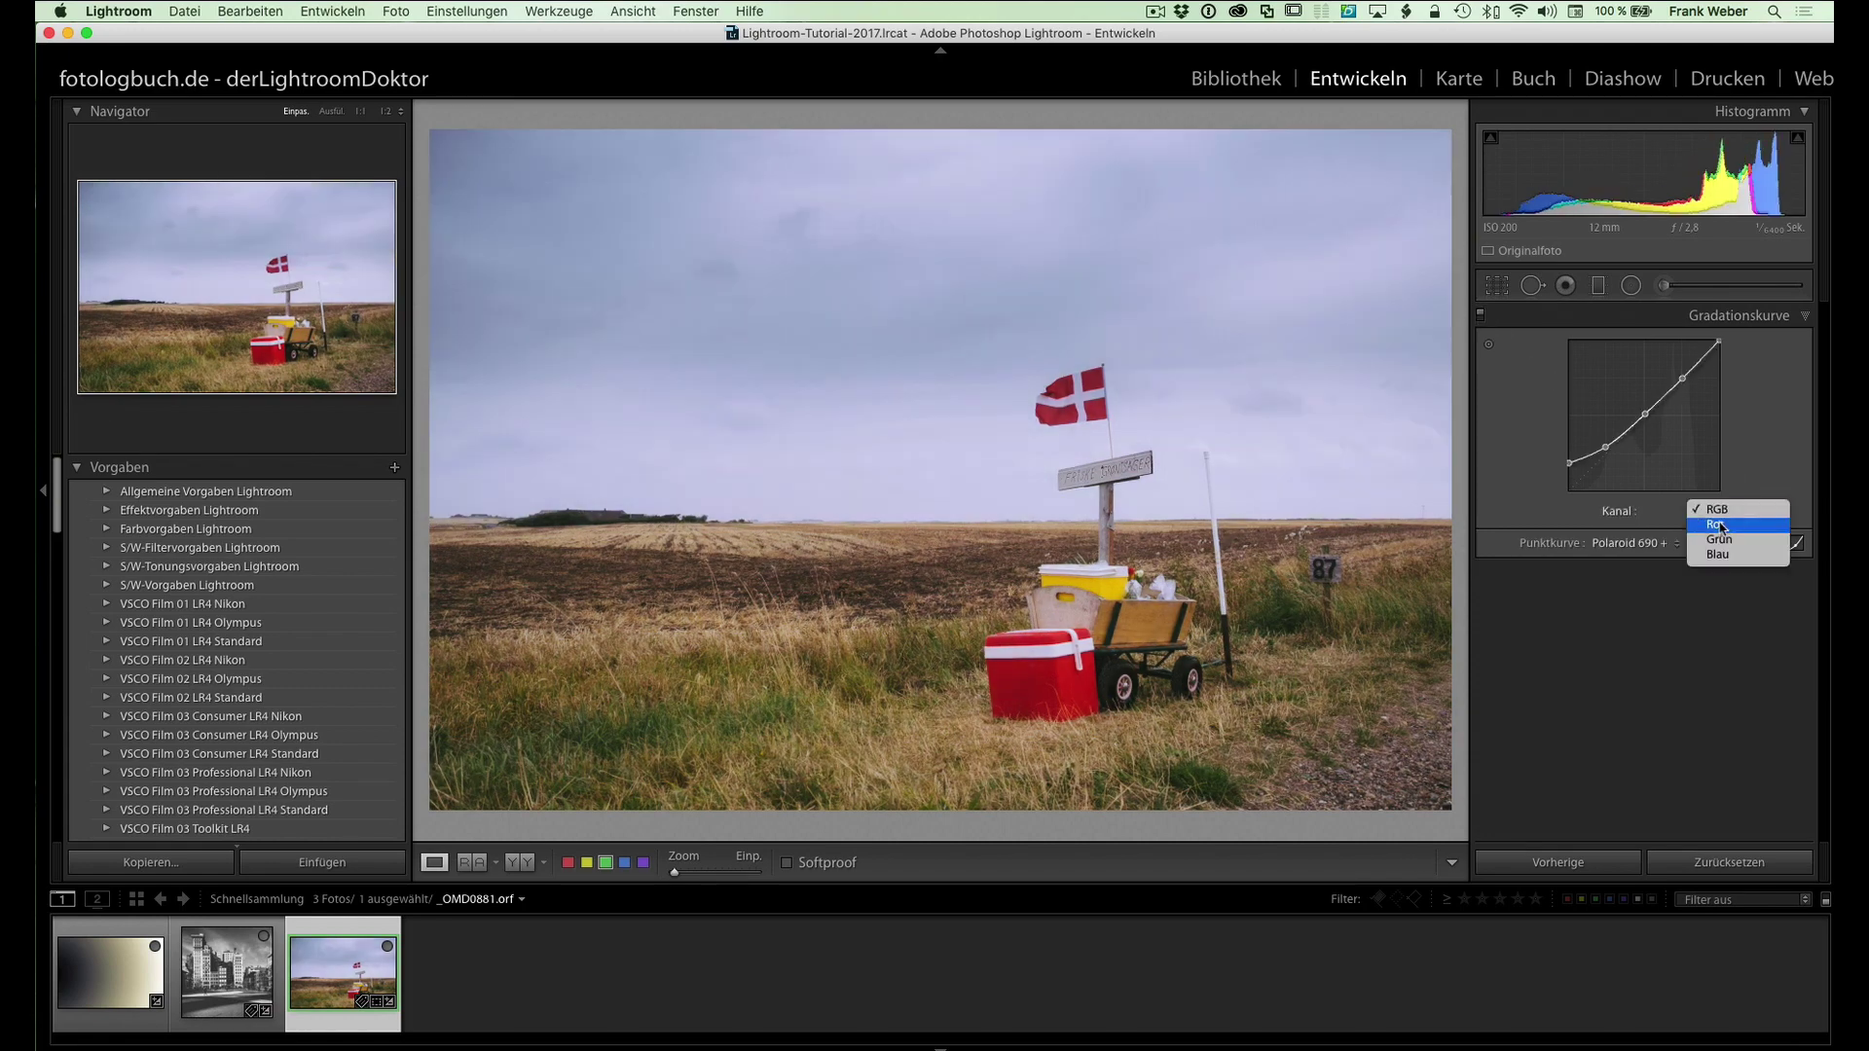
left_click(1719, 522)
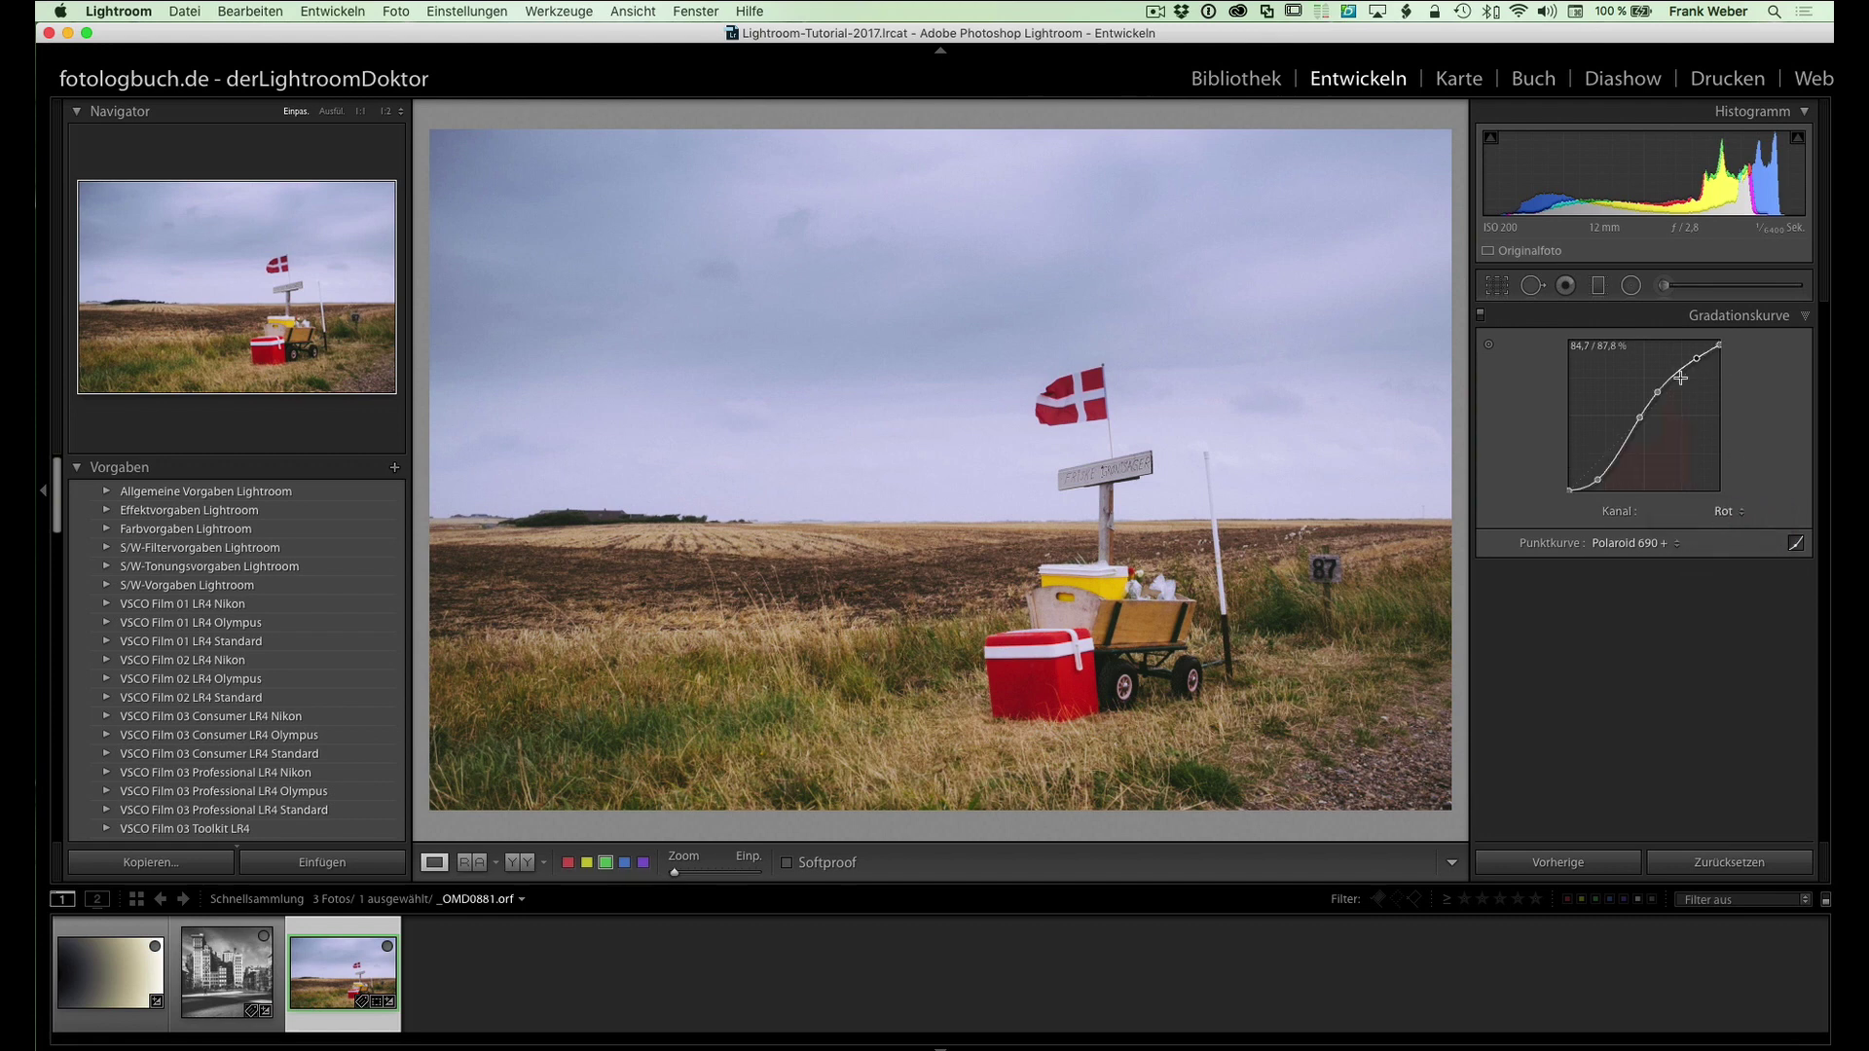
left_click(1725, 512)
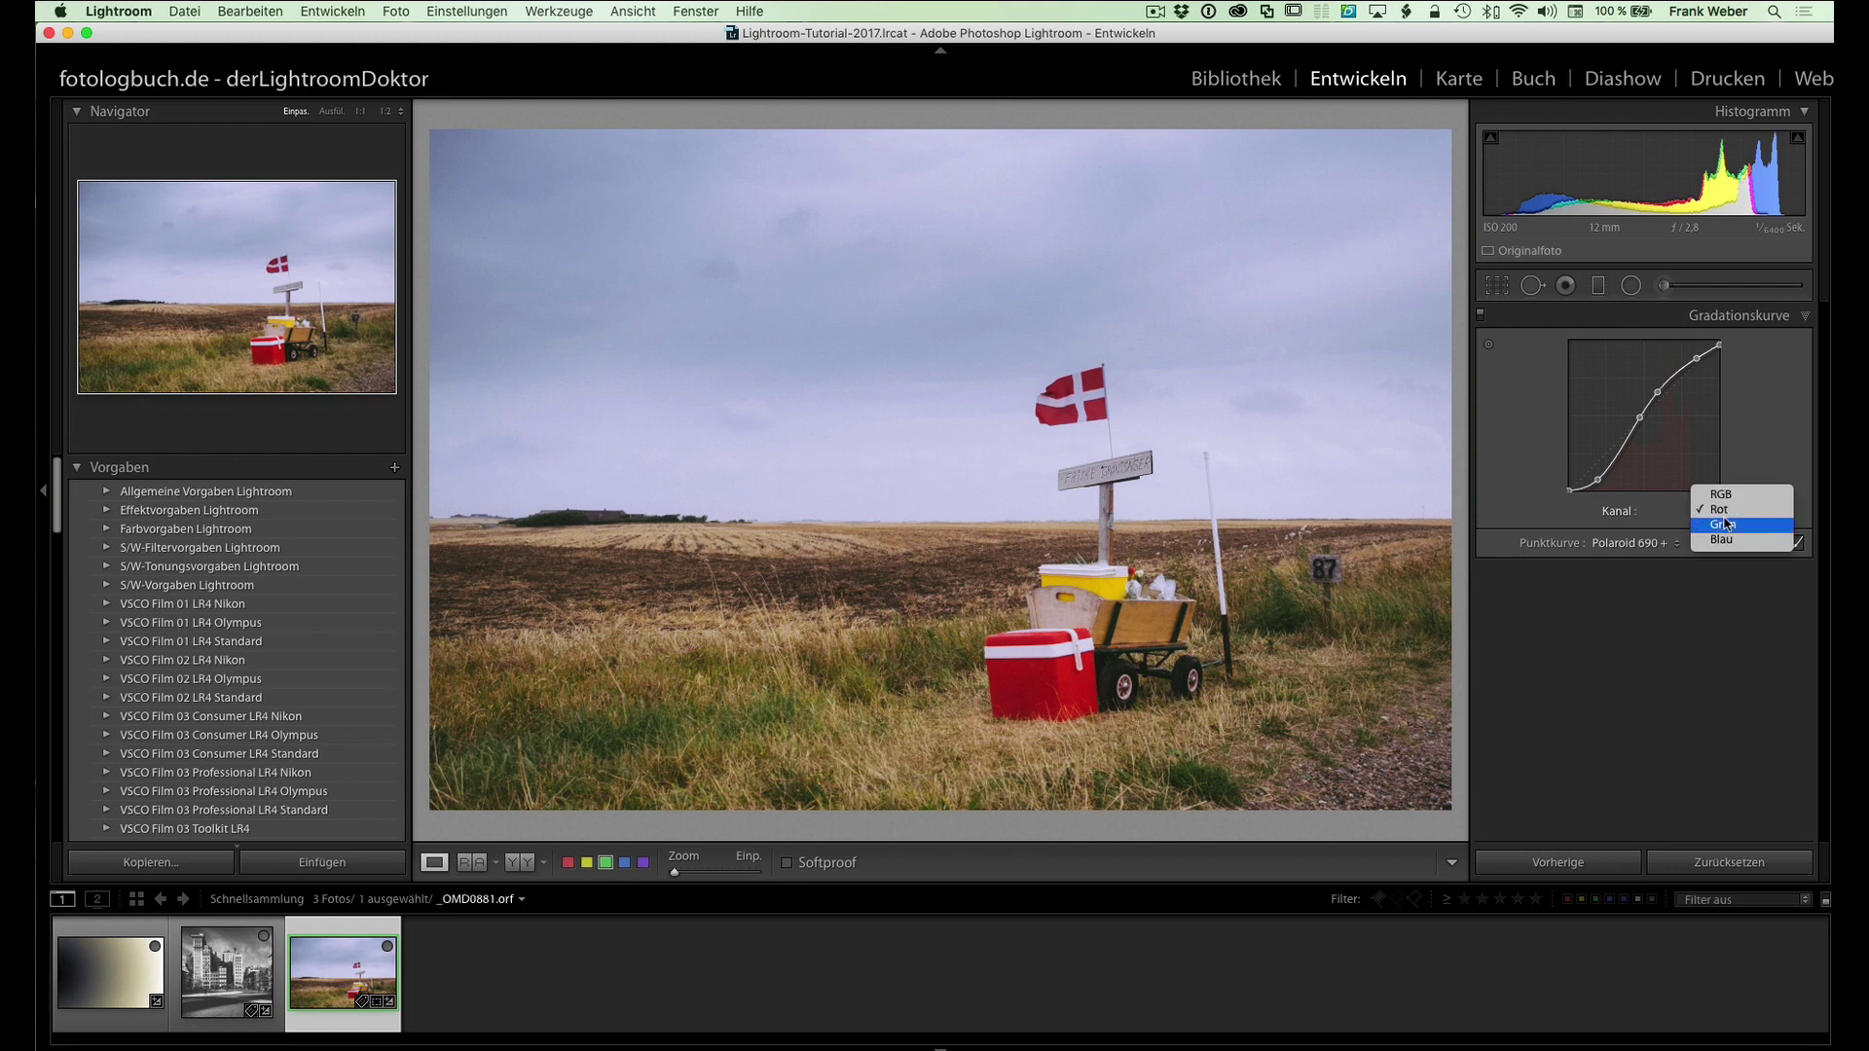
left_click(1725, 525)
left_click(1725, 514)
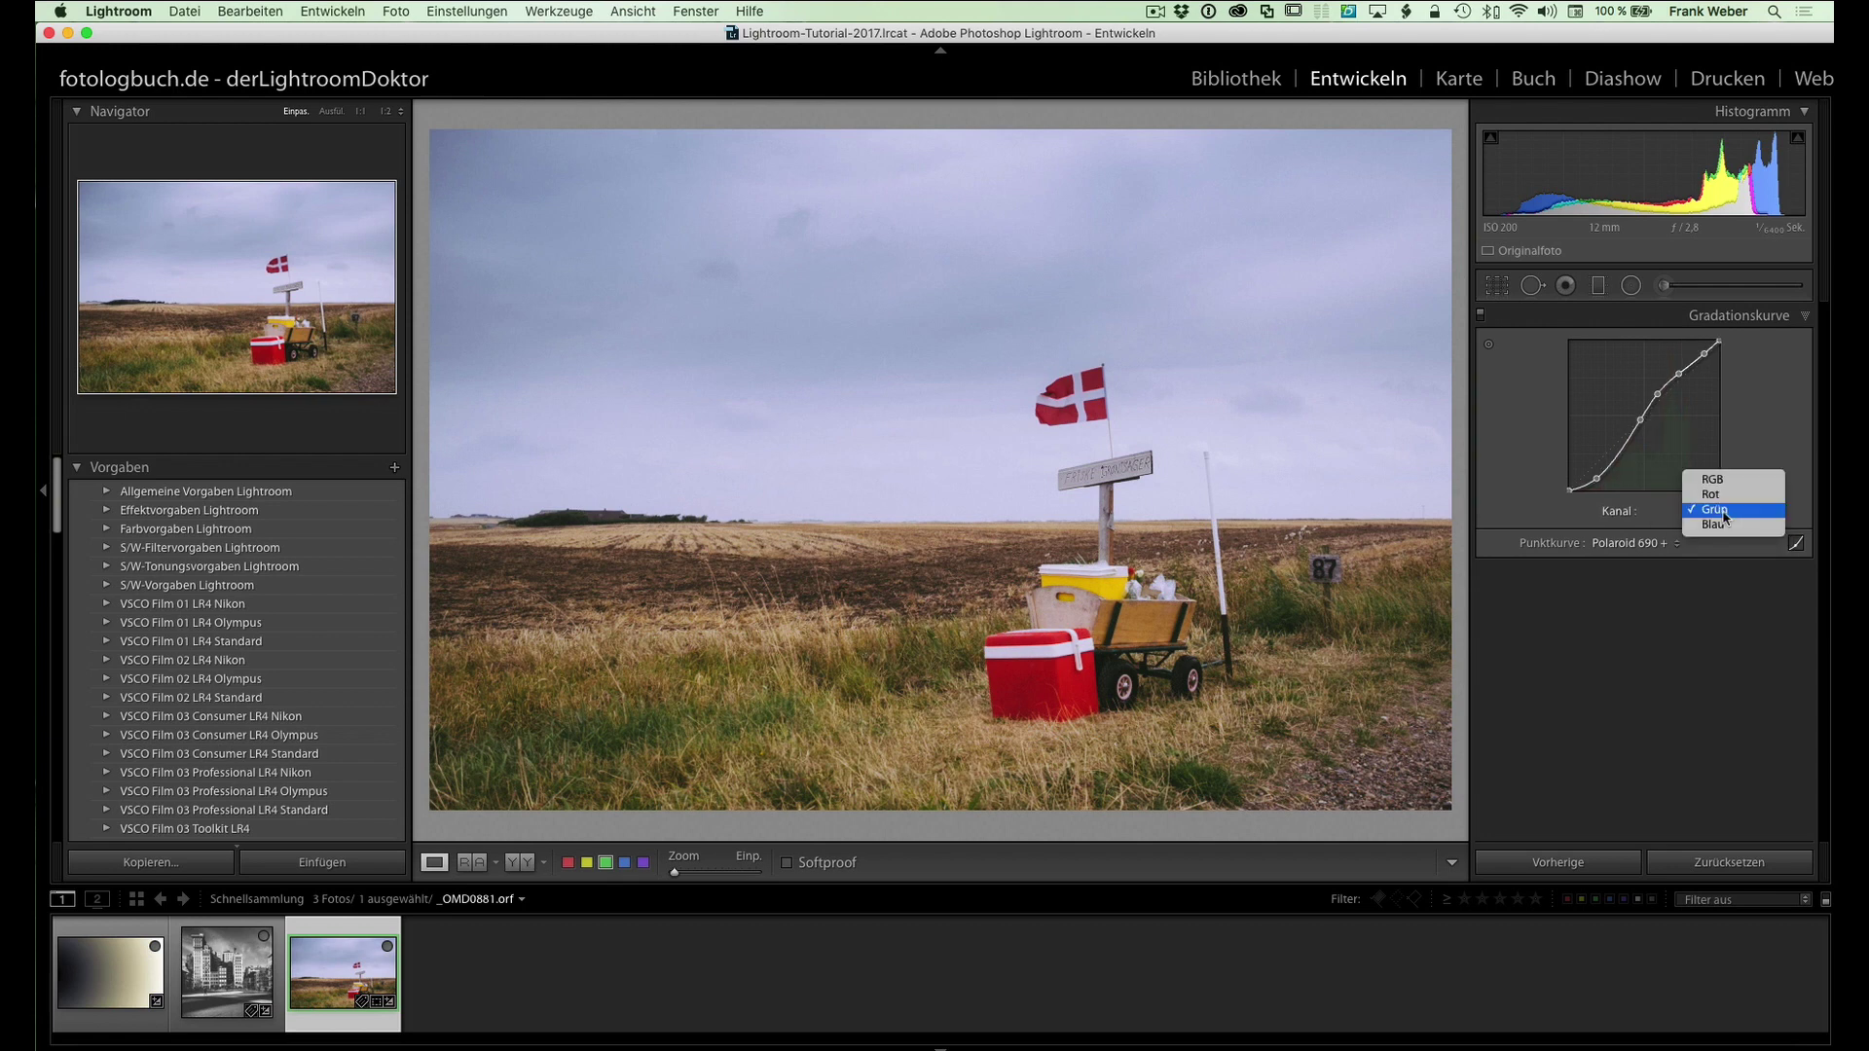
left_click(1724, 525)
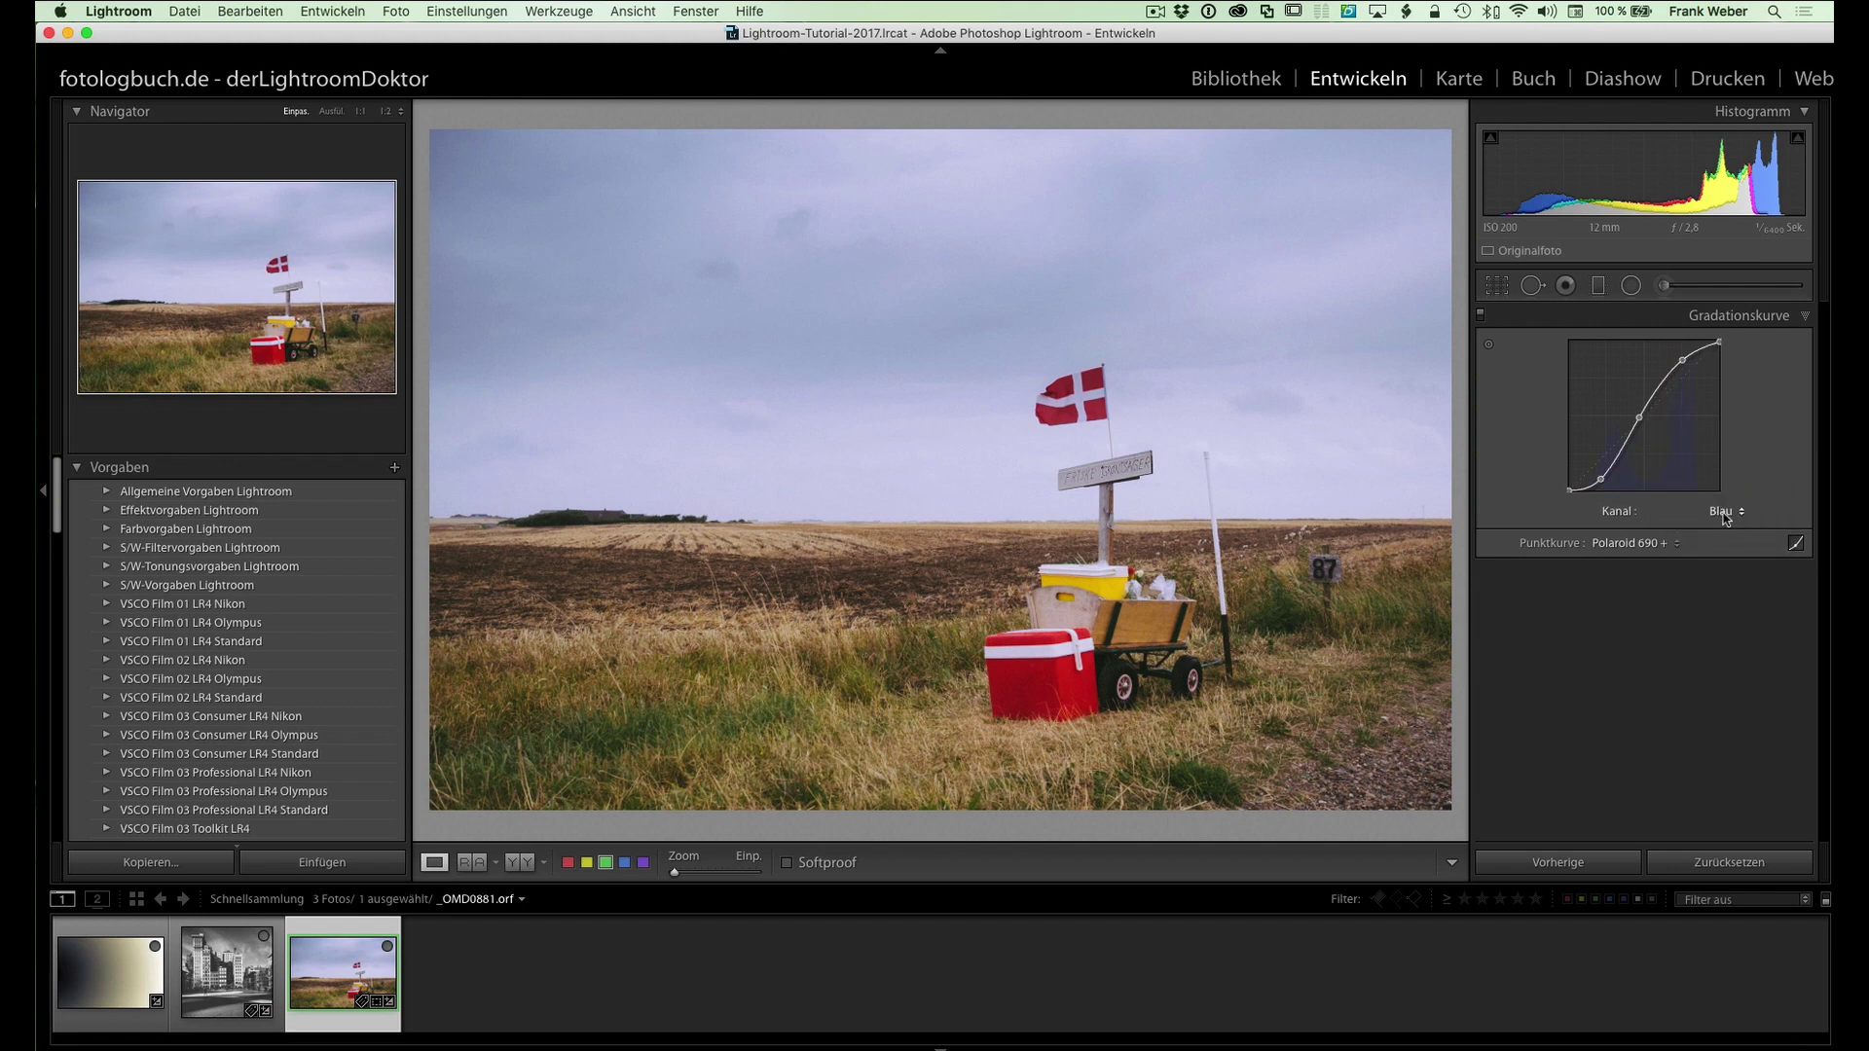
left_click(1725, 514)
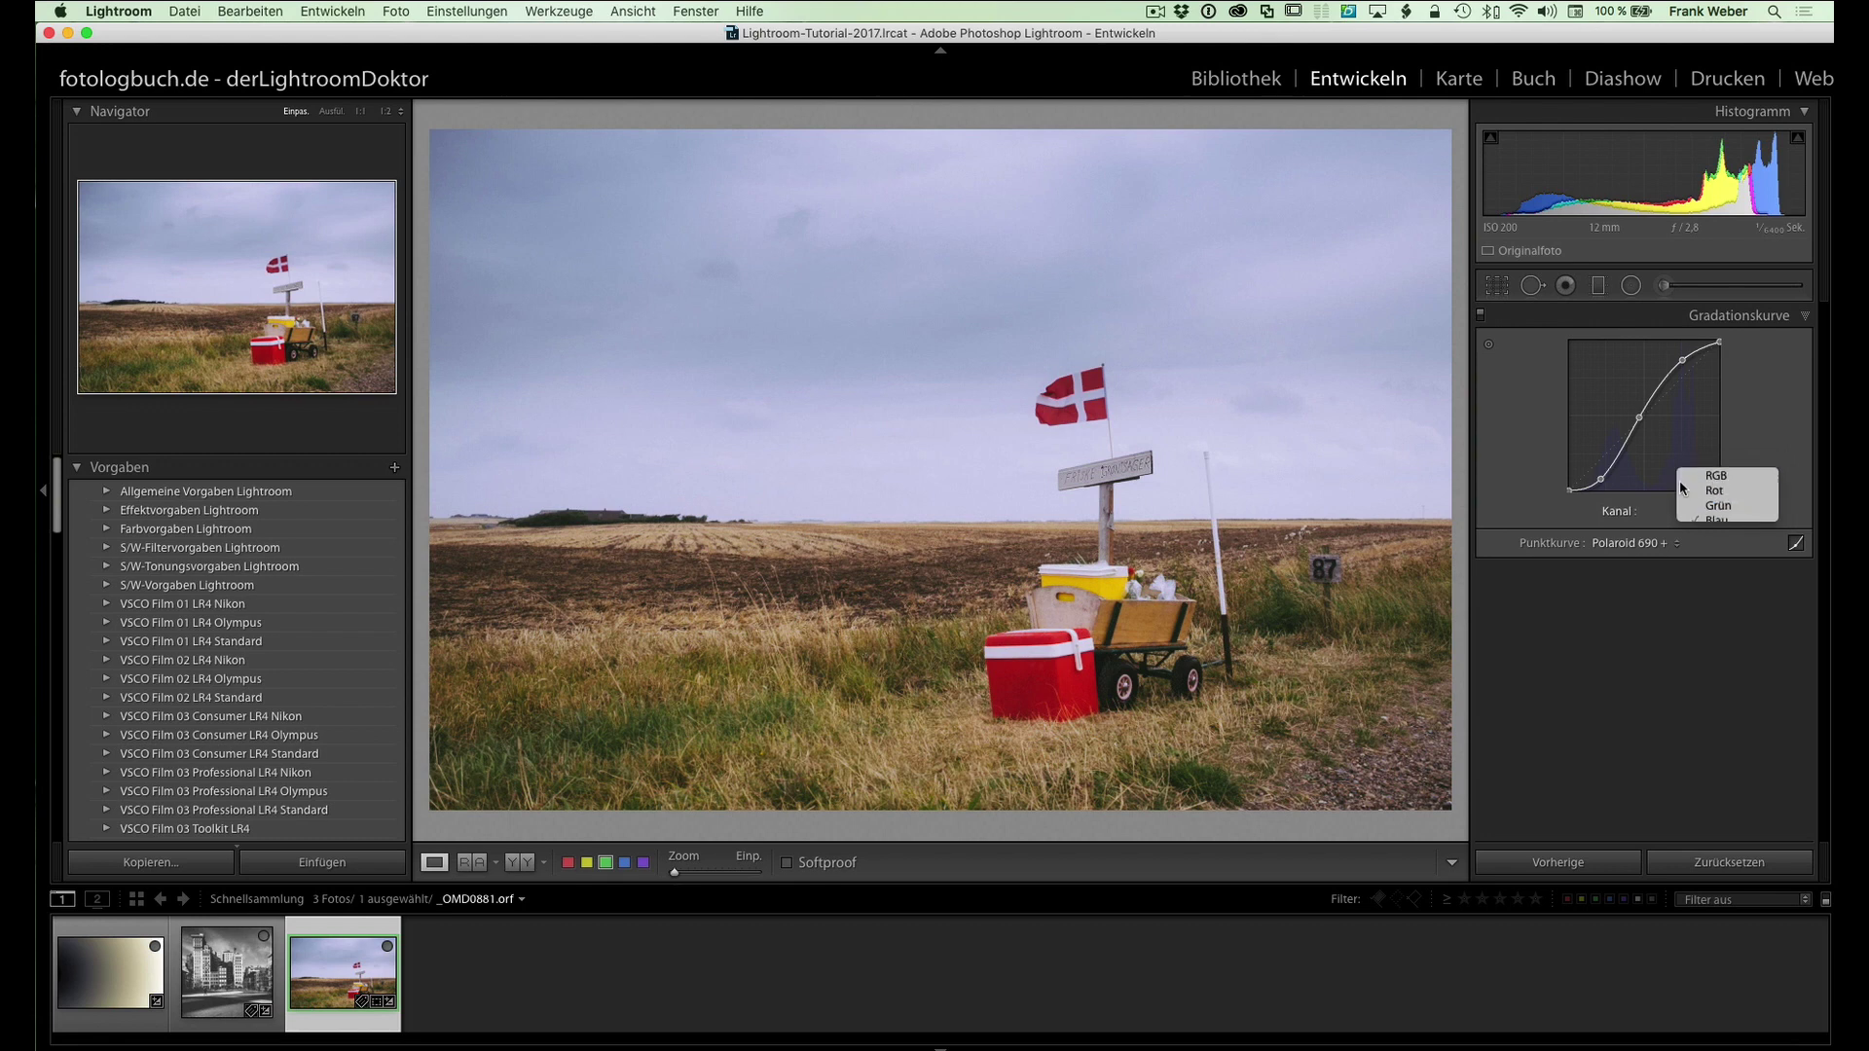
left_click(1719, 466)
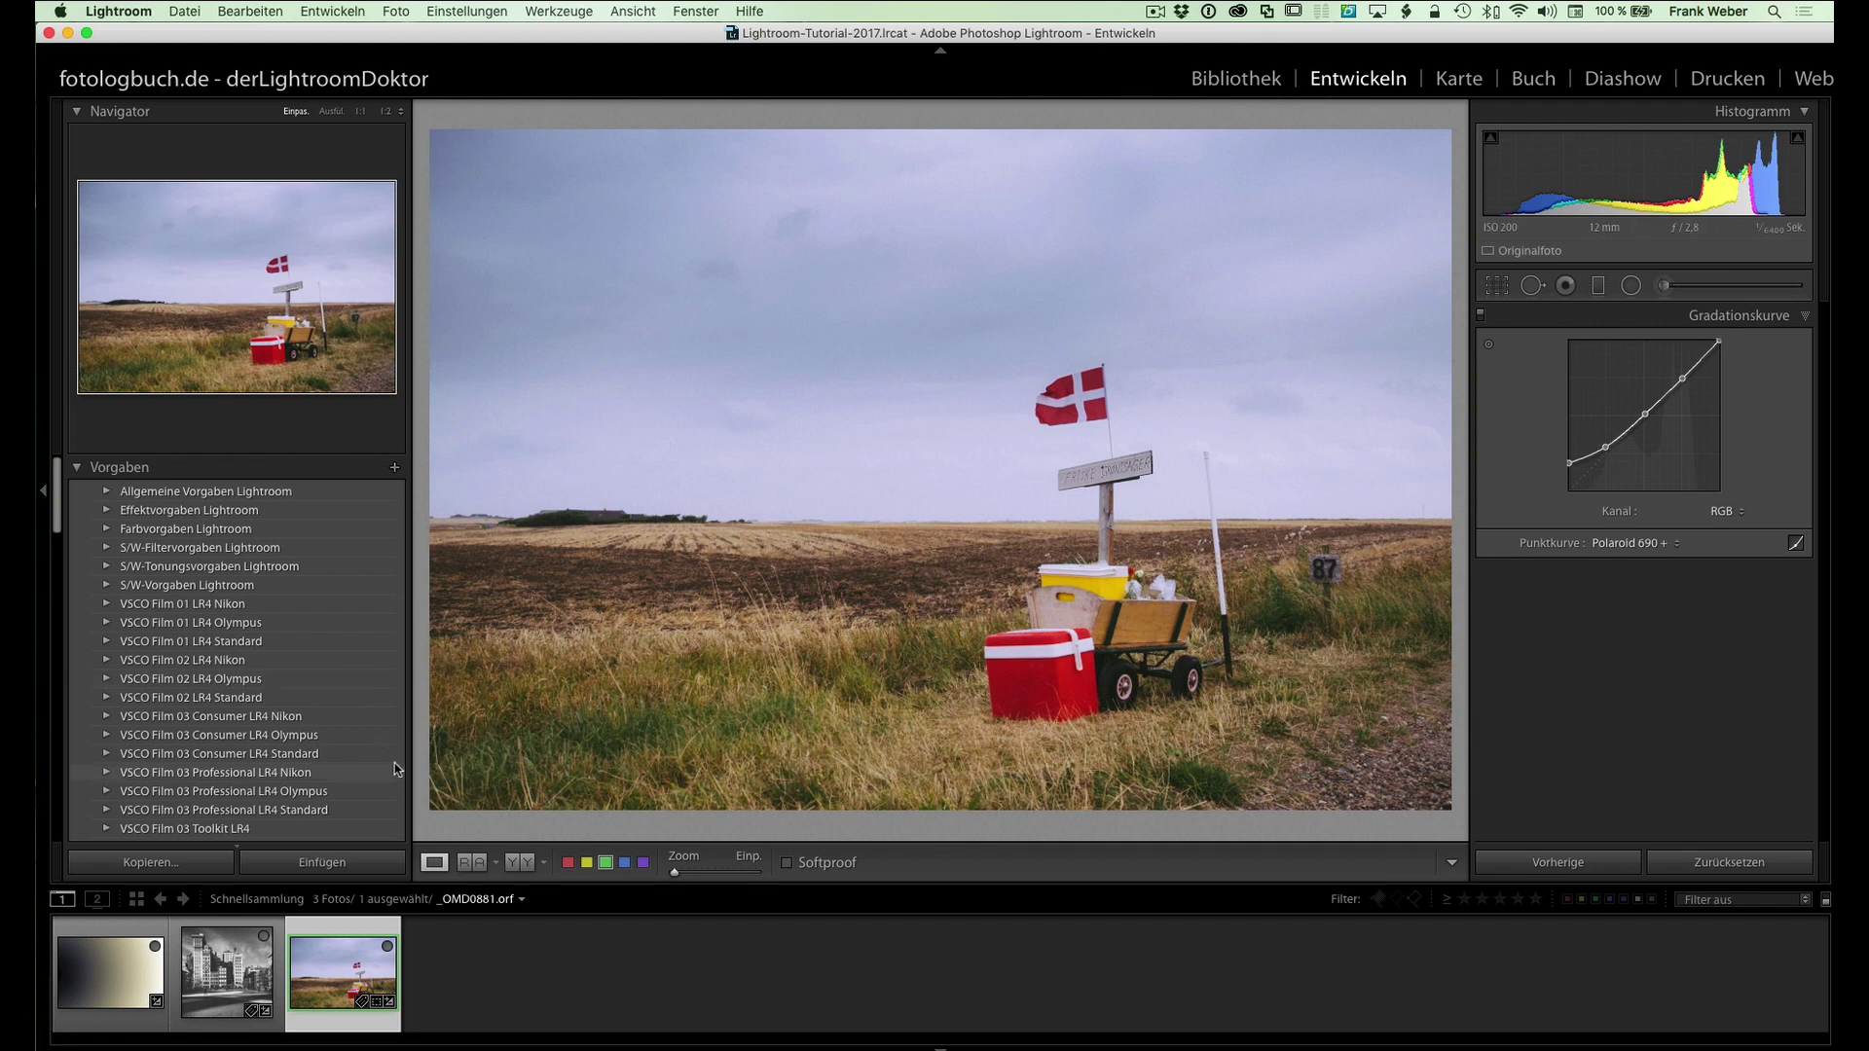
- Scroll down through the Vorgaben presets list and back up
scroll(174, 648, "down", 5)
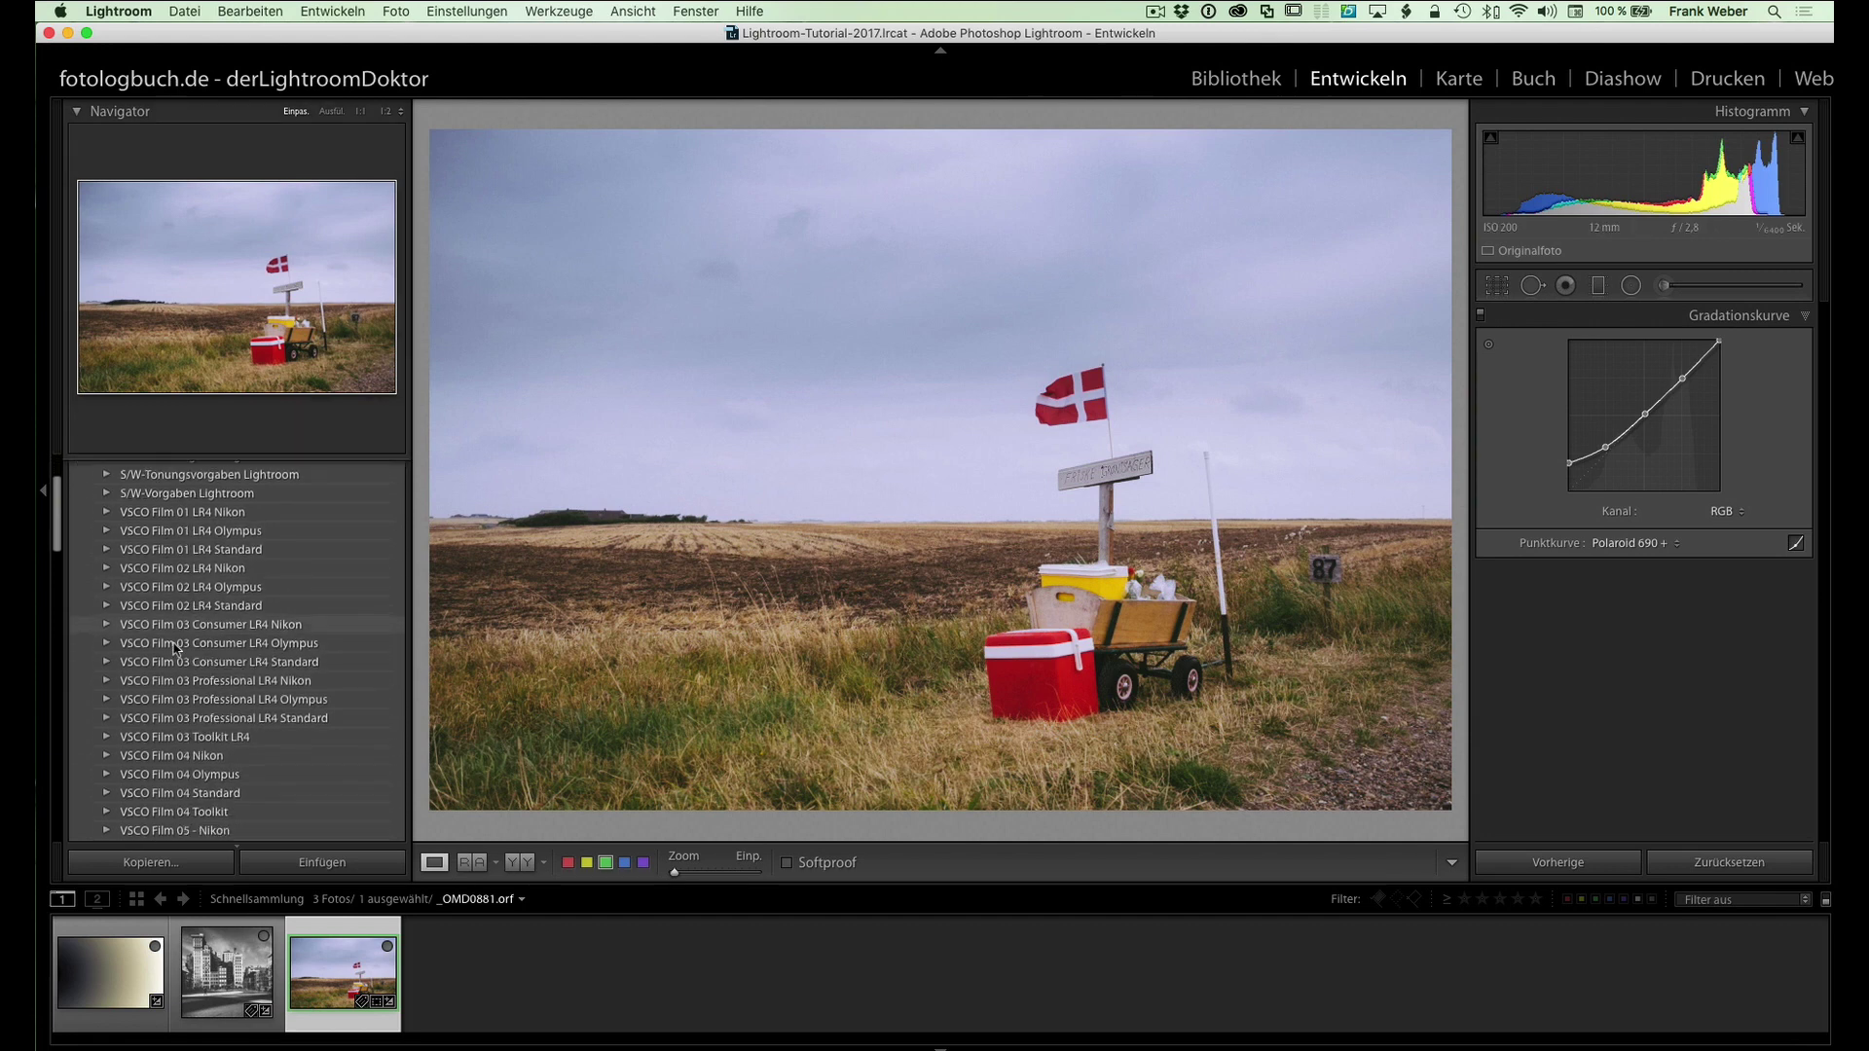
scroll(172, 649, "down", 5)
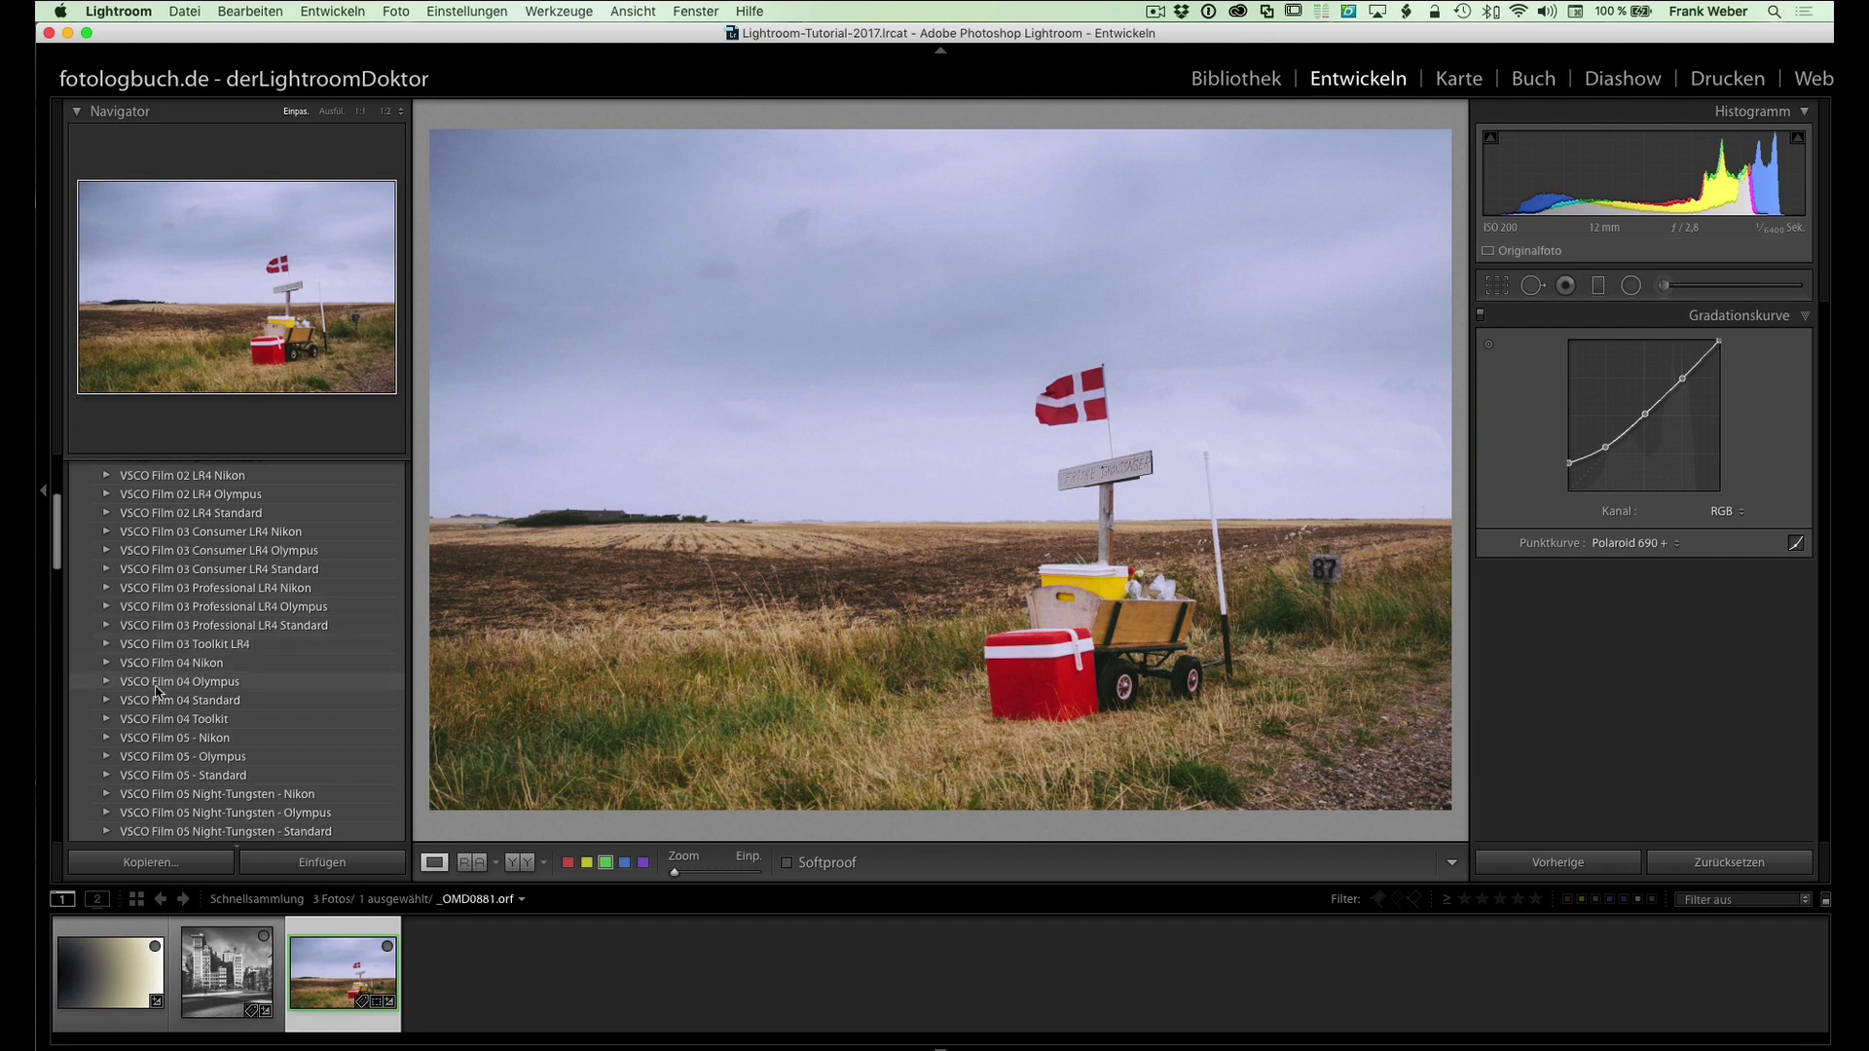
scroll(195, 672, "up", 3)
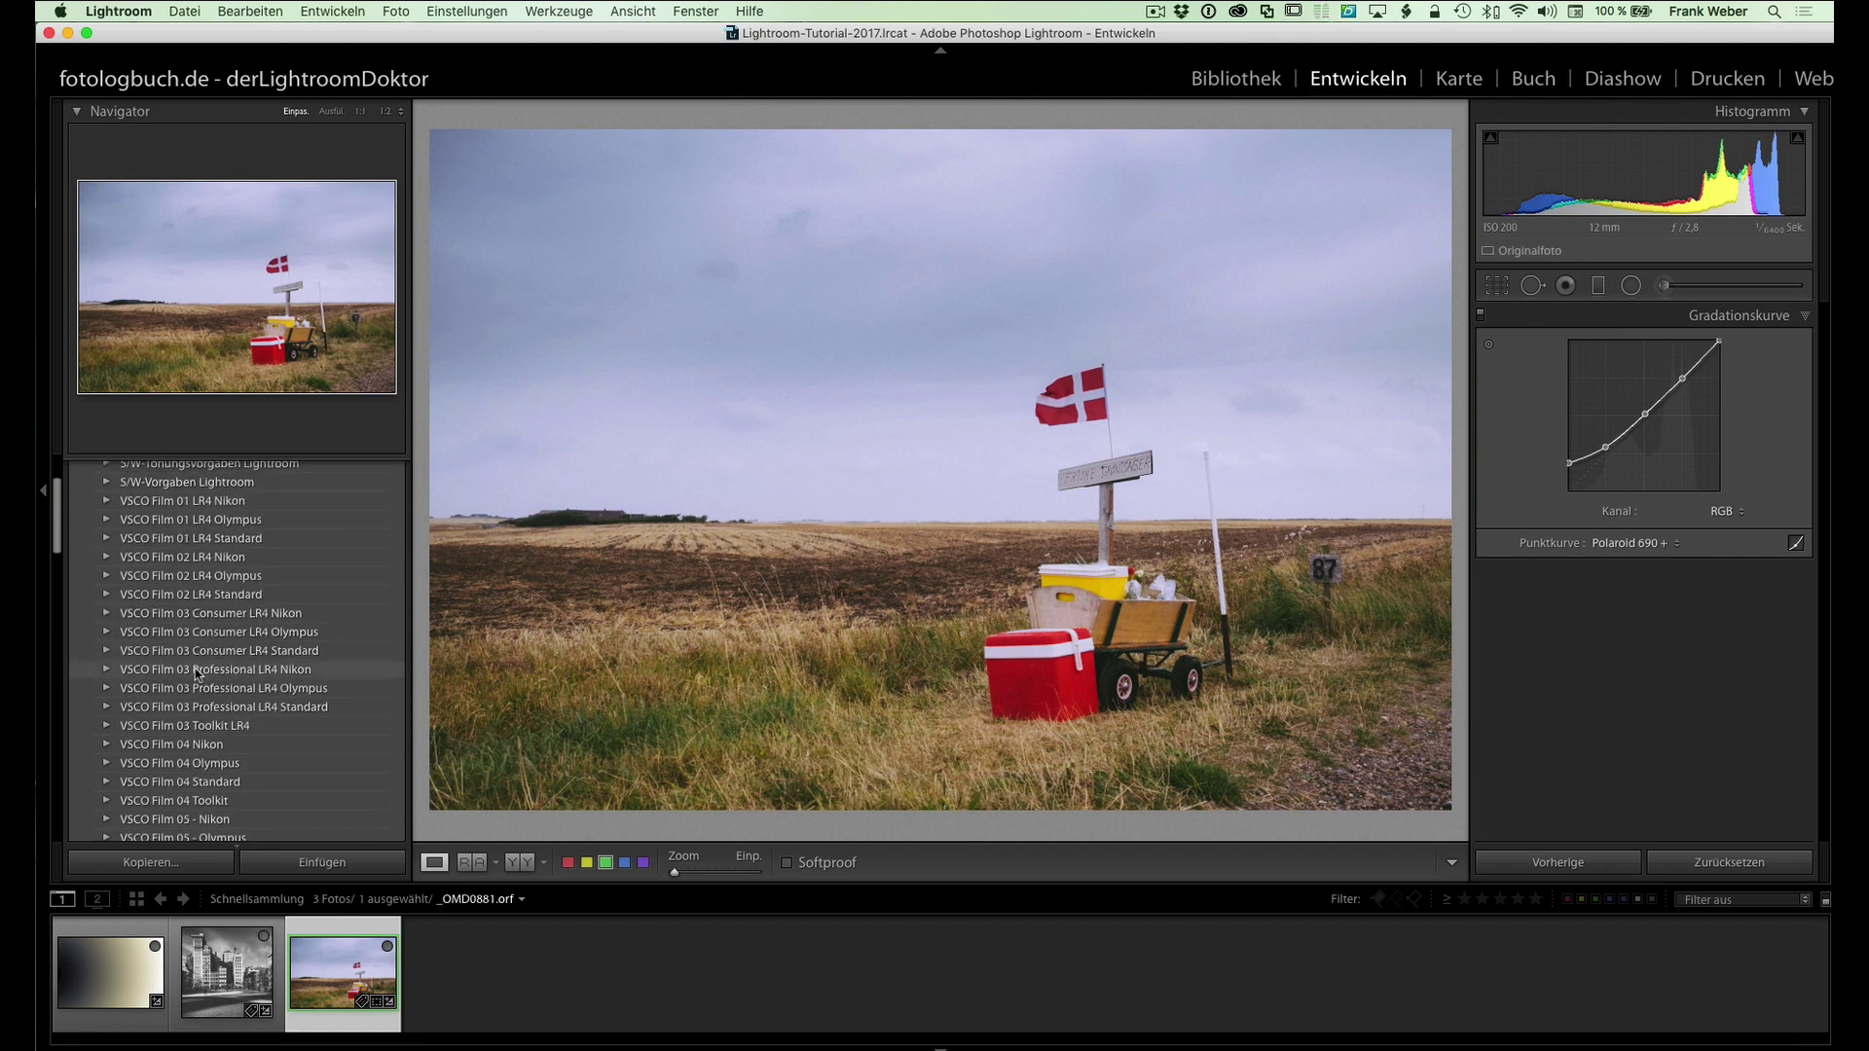
scroll(196, 672, "up", 3)
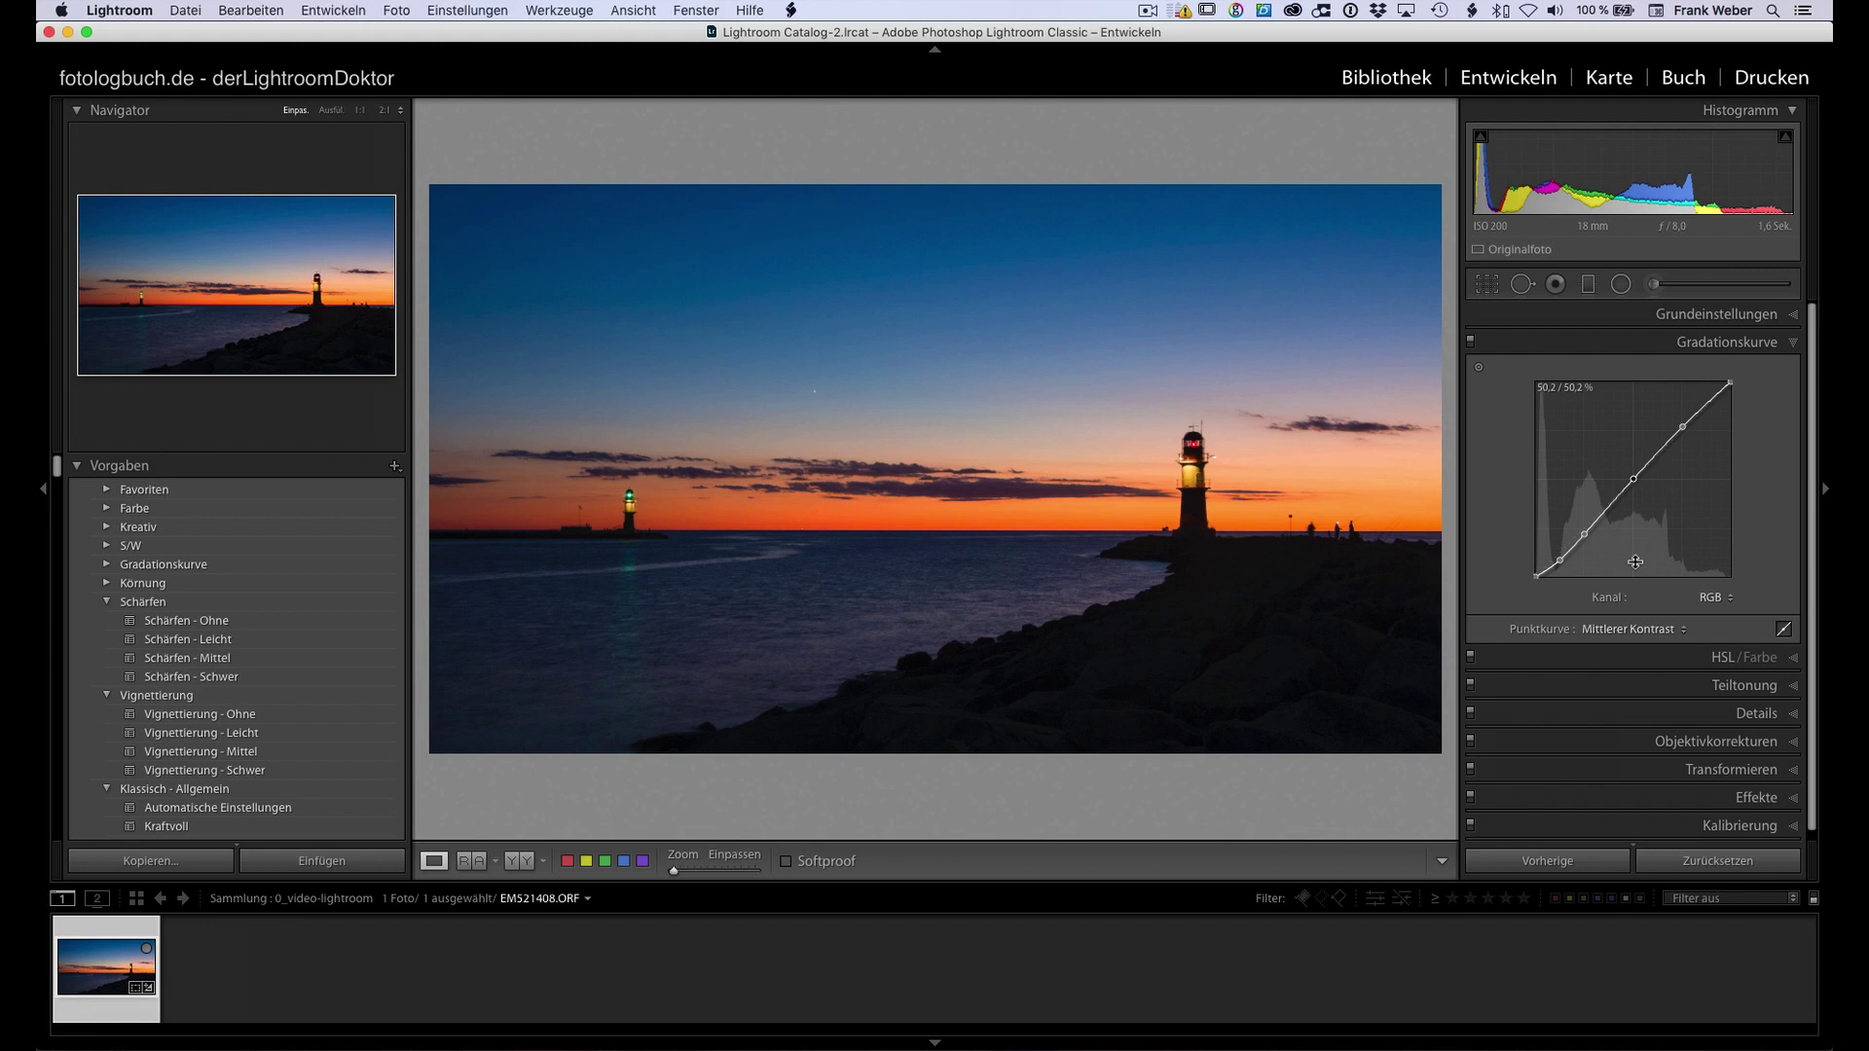
left_click(1785, 630)
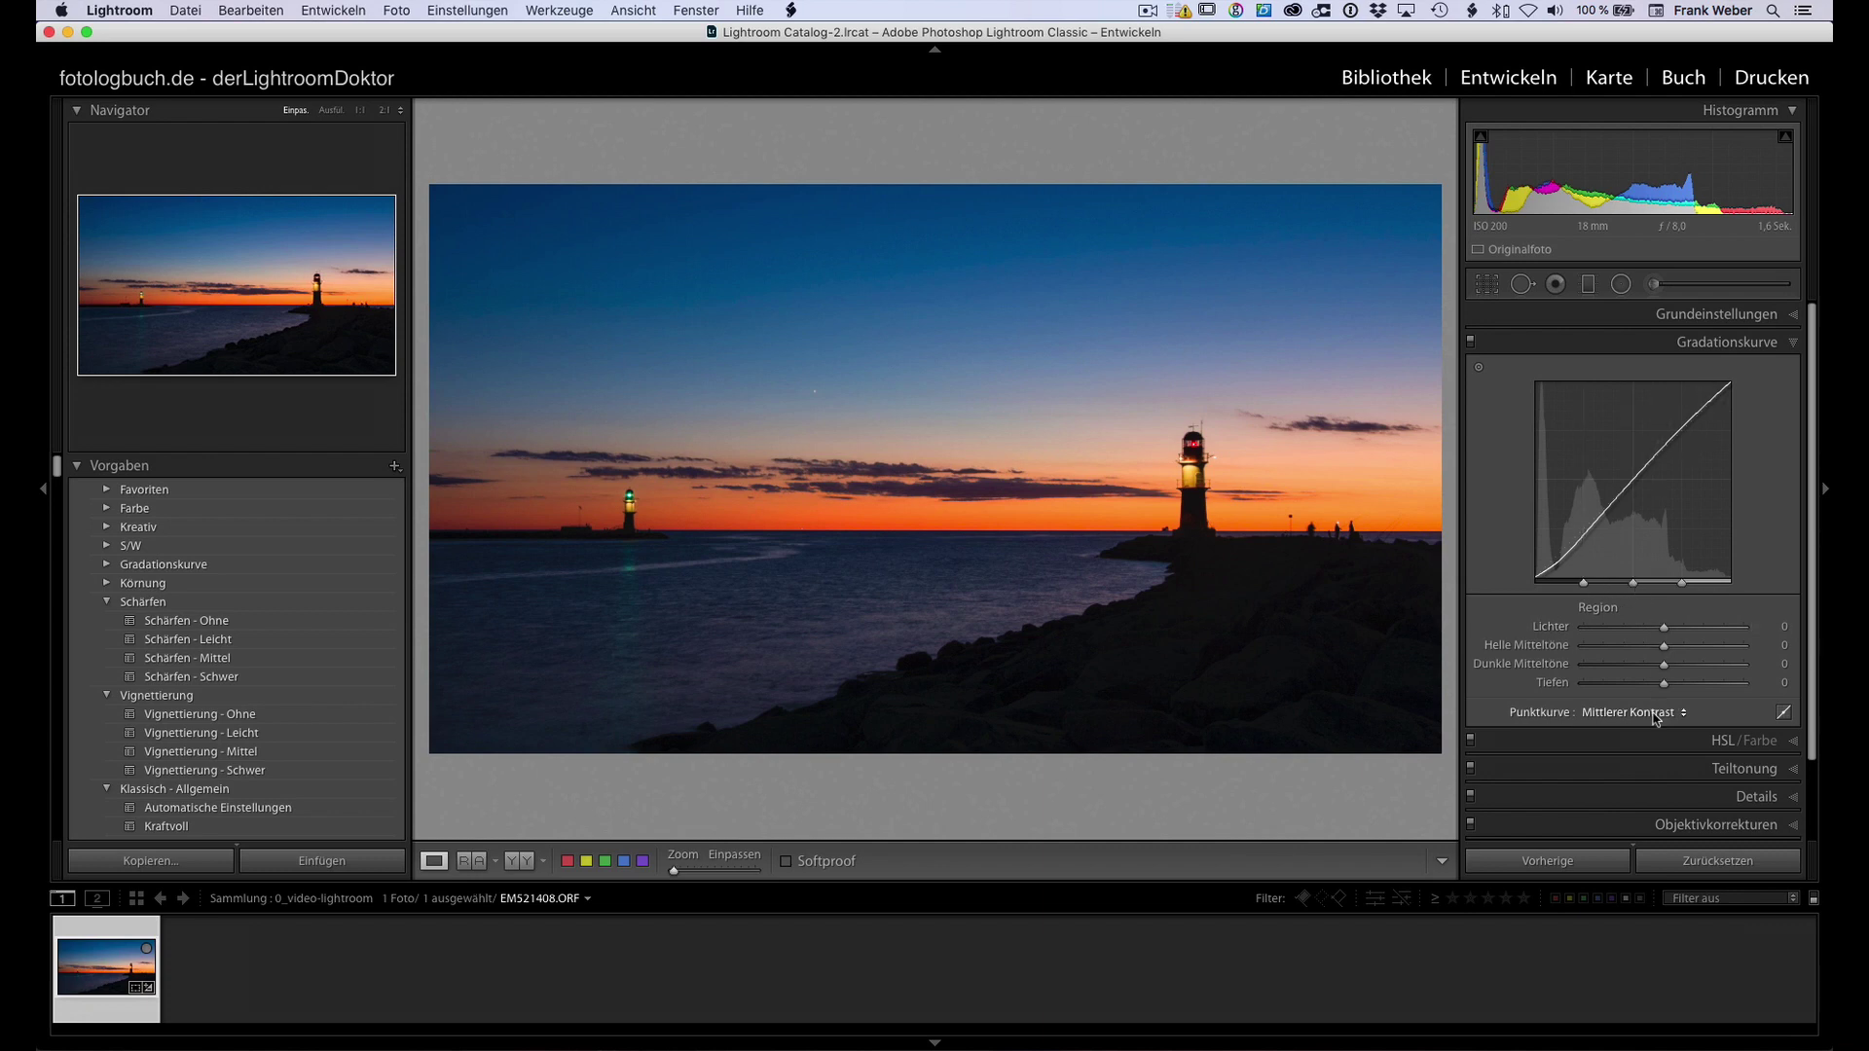
left_click(1785, 716)
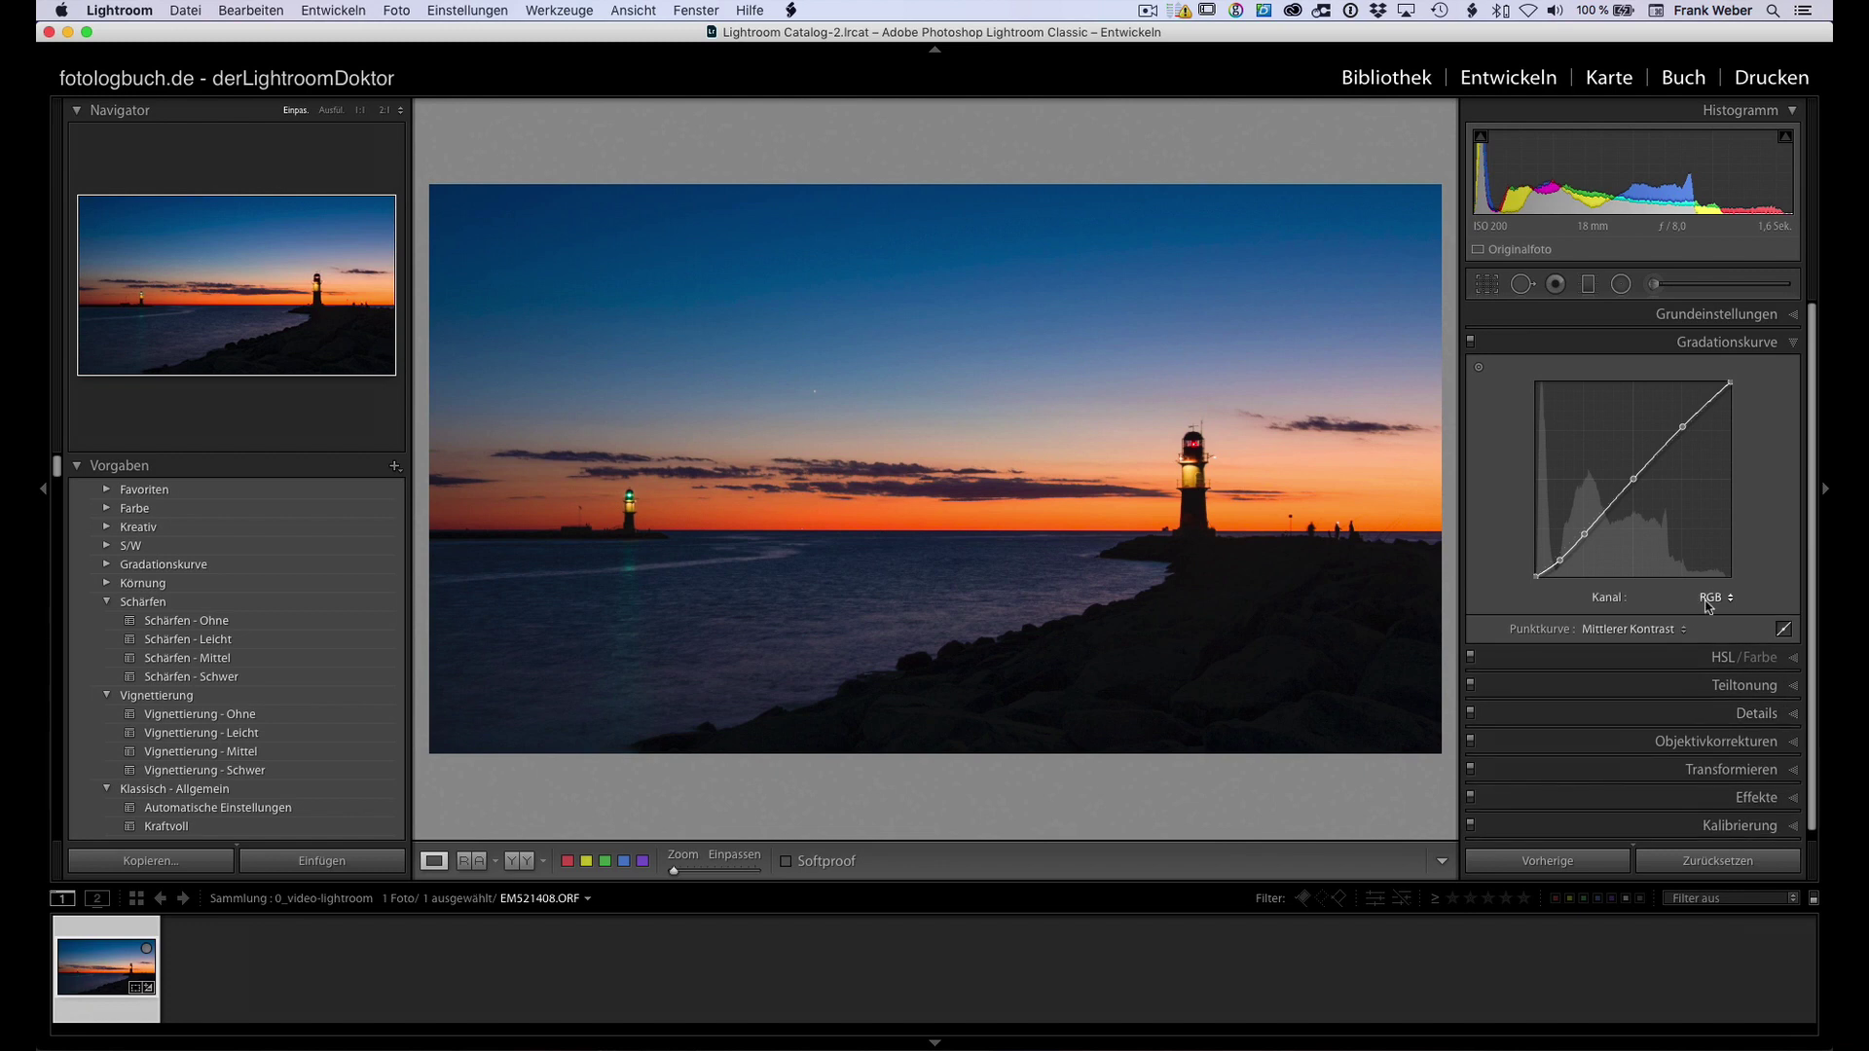
left_click(1712, 599)
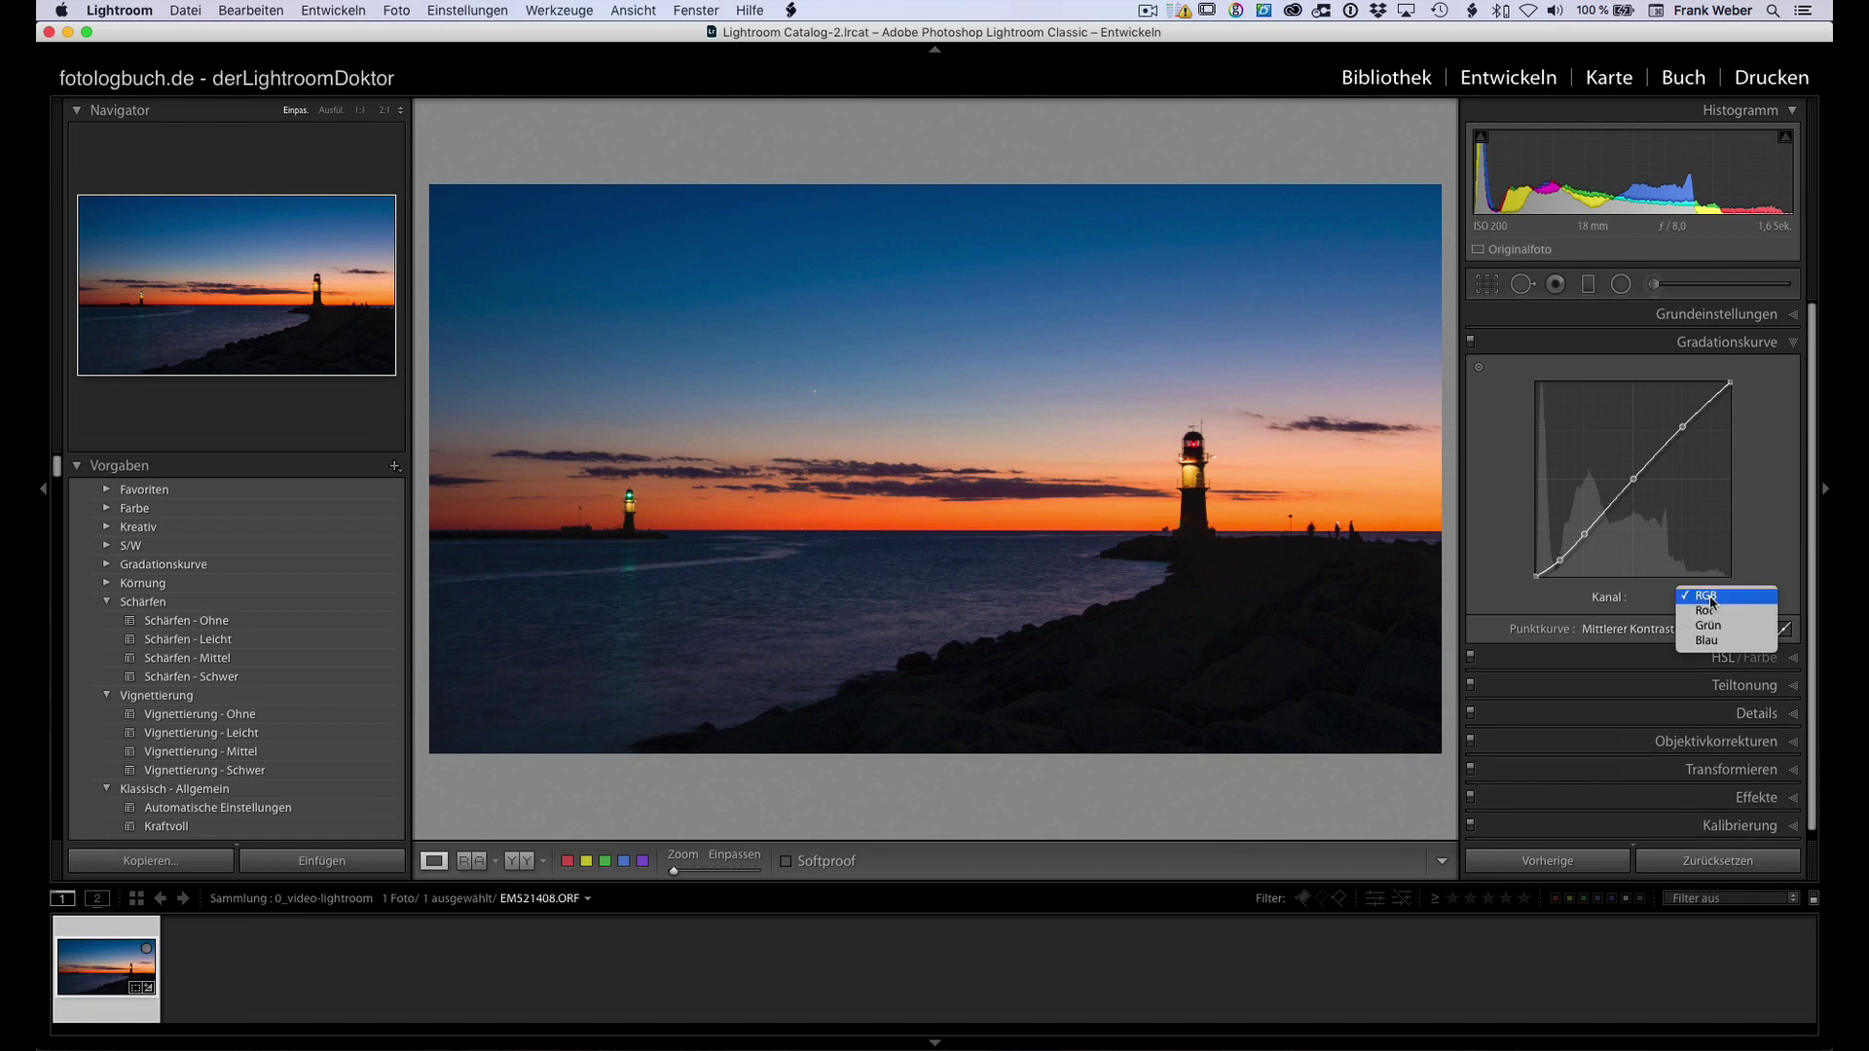
left_click(1758, 523)
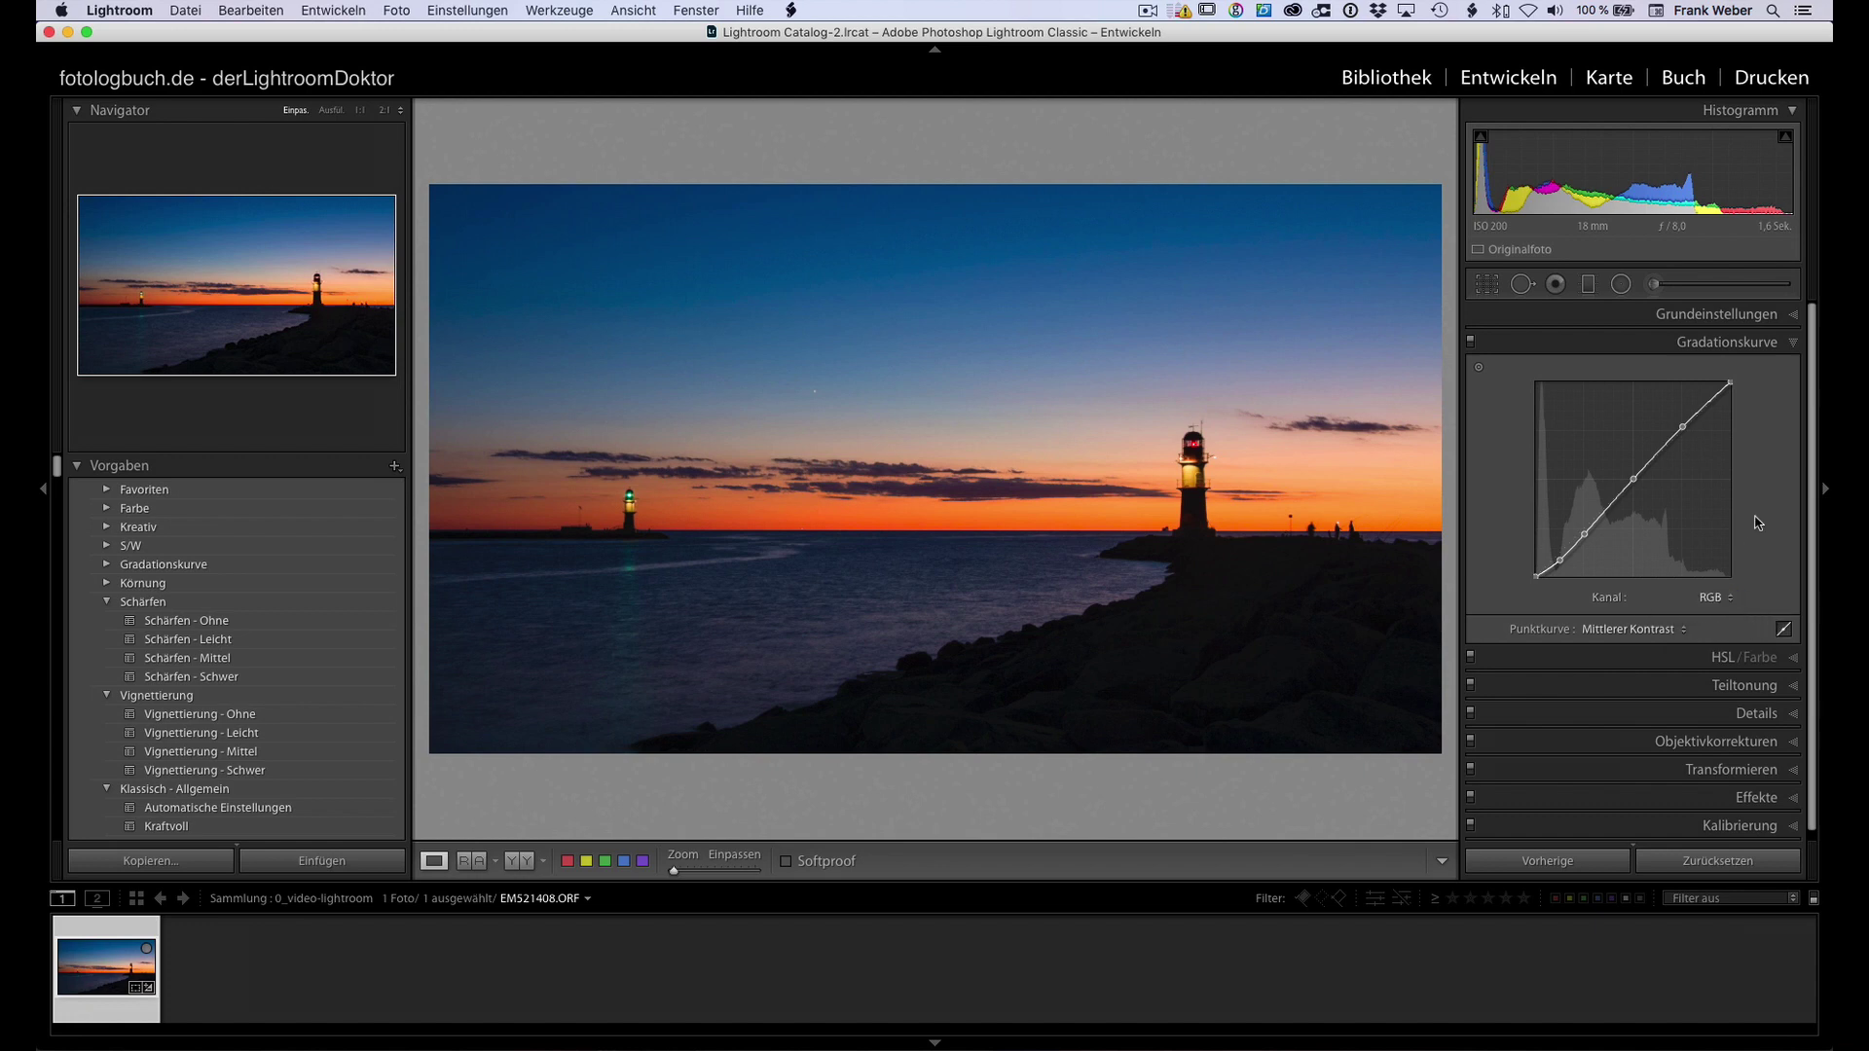
- Lift the lighthouse photo's upper RGB curve point to brighten highlights, fine-tuning its position
mouse_move(1682, 427)
left_click_drag(1682, 429, 1686, 424)
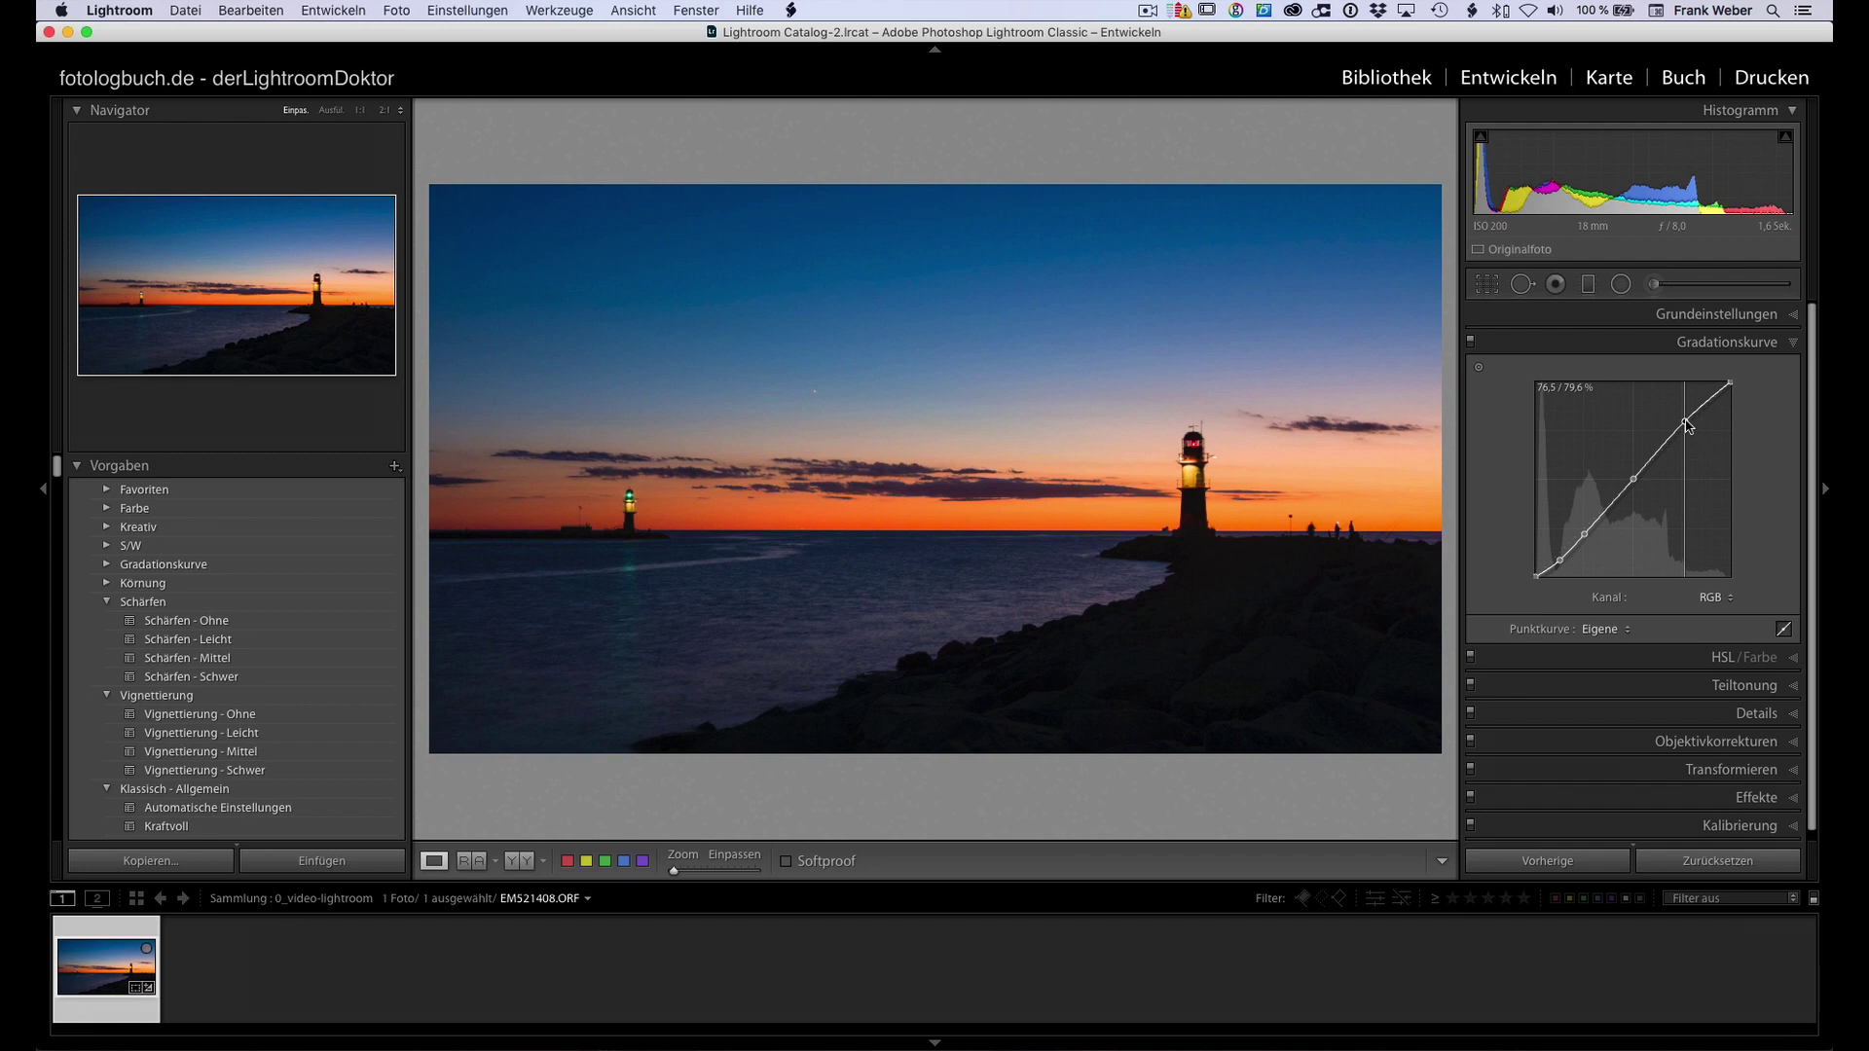
left_click_drag(1687, 425, 1684, 425)
left_click_drag(1684, 426, 1687, 417)
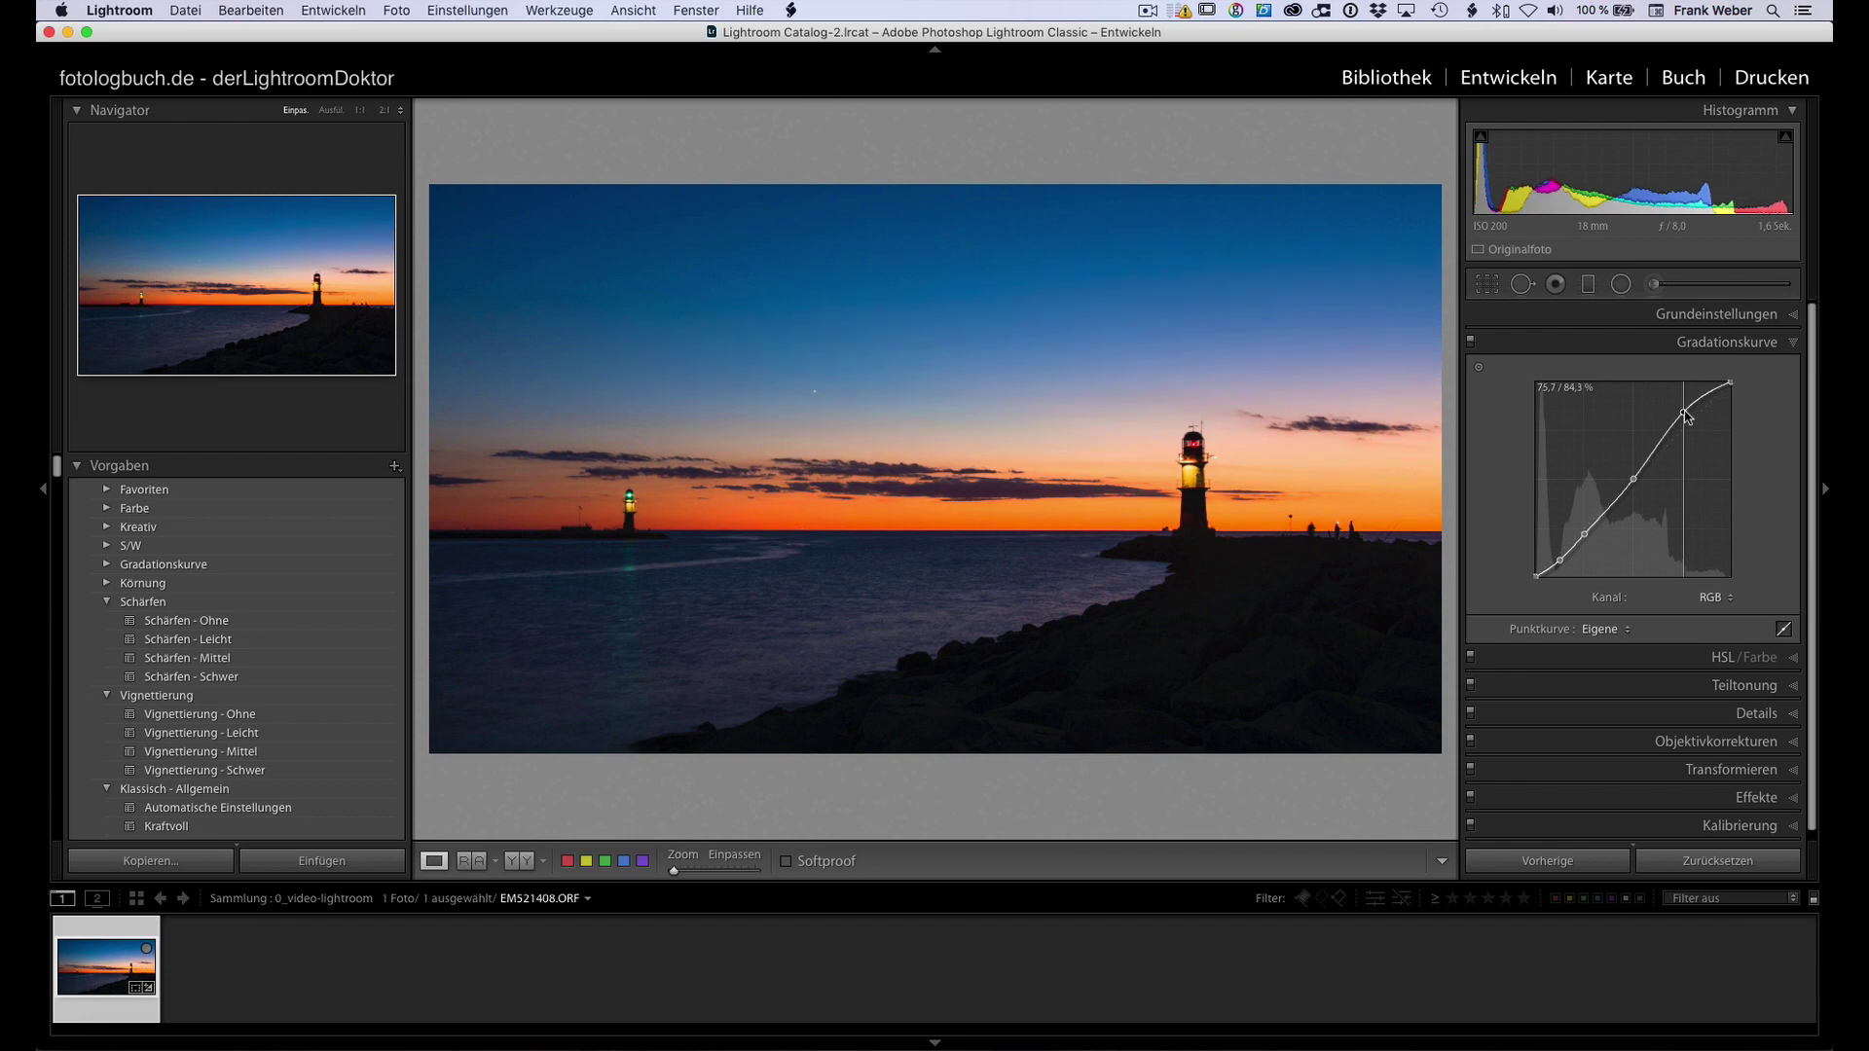
left_click_drag(1687, 417, 1691, 413)
left_click_drag(1691, 415, 1683, 420)
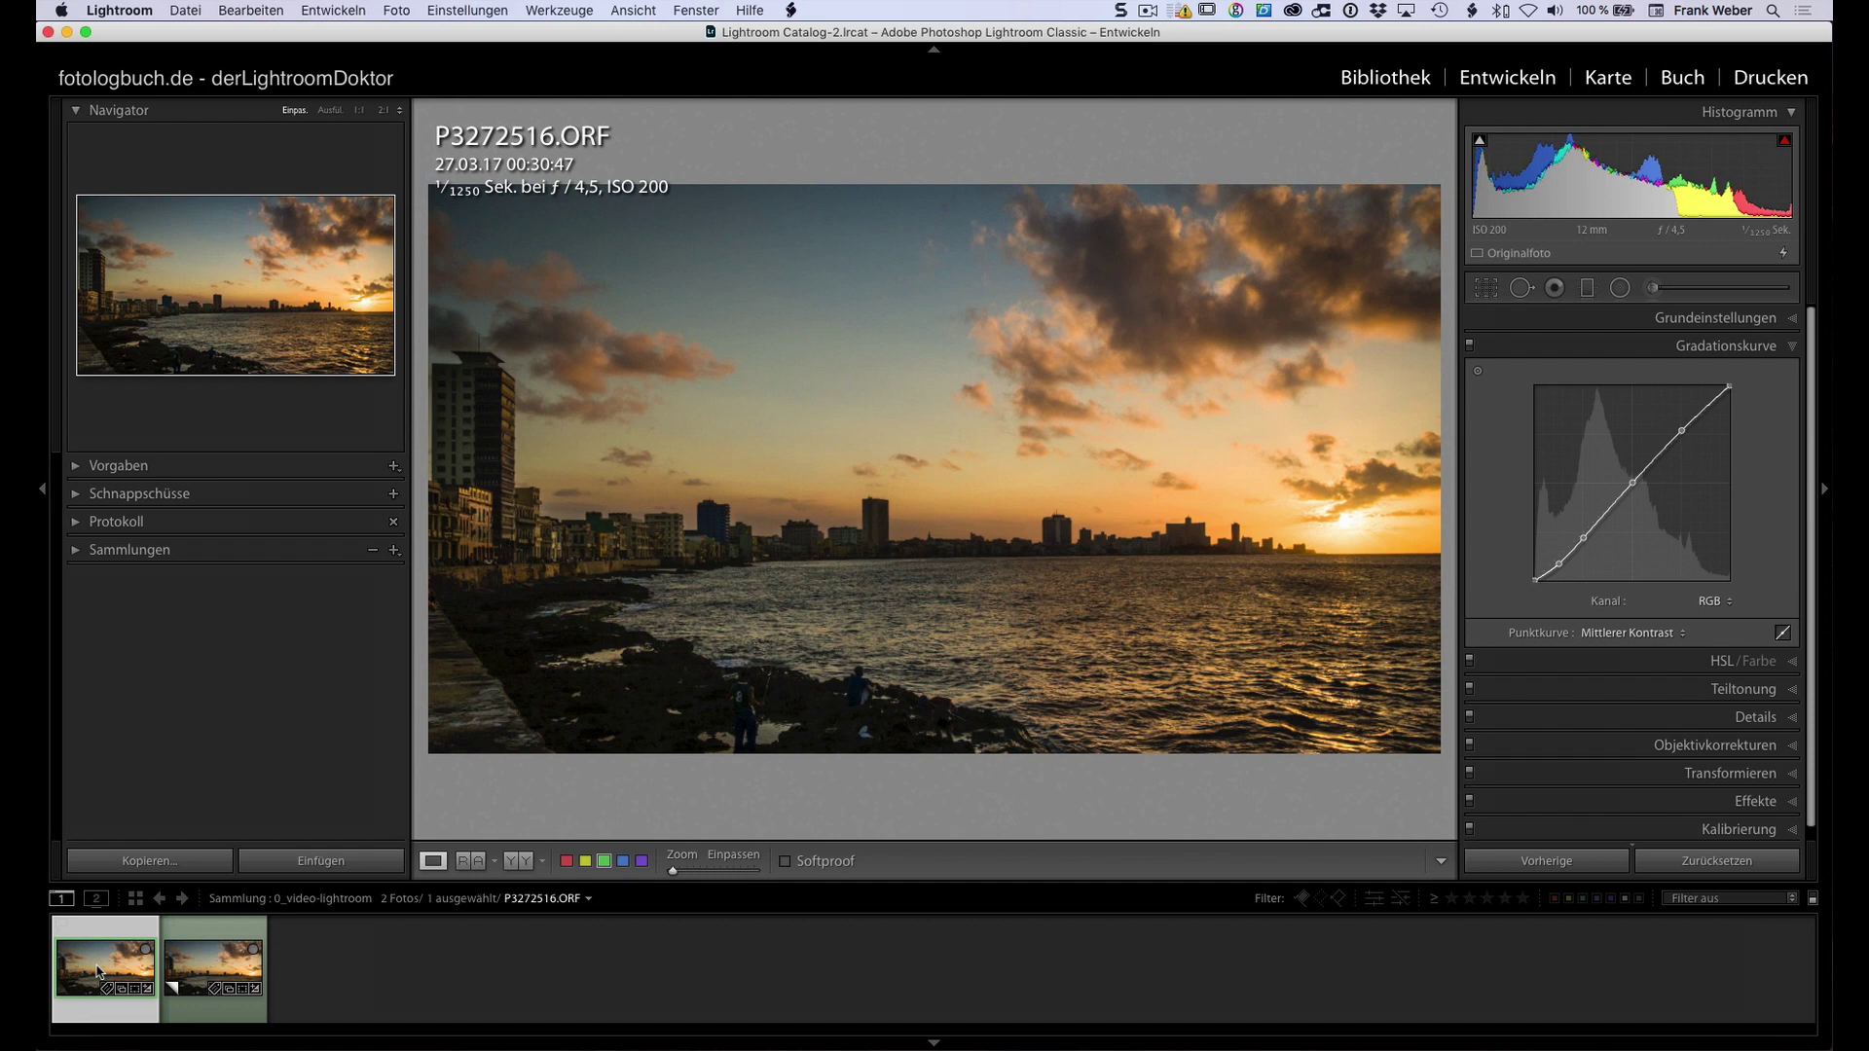
- On the original cityscape, add one green-channel curve point slightly below the diagonal
left_click(188, 974)
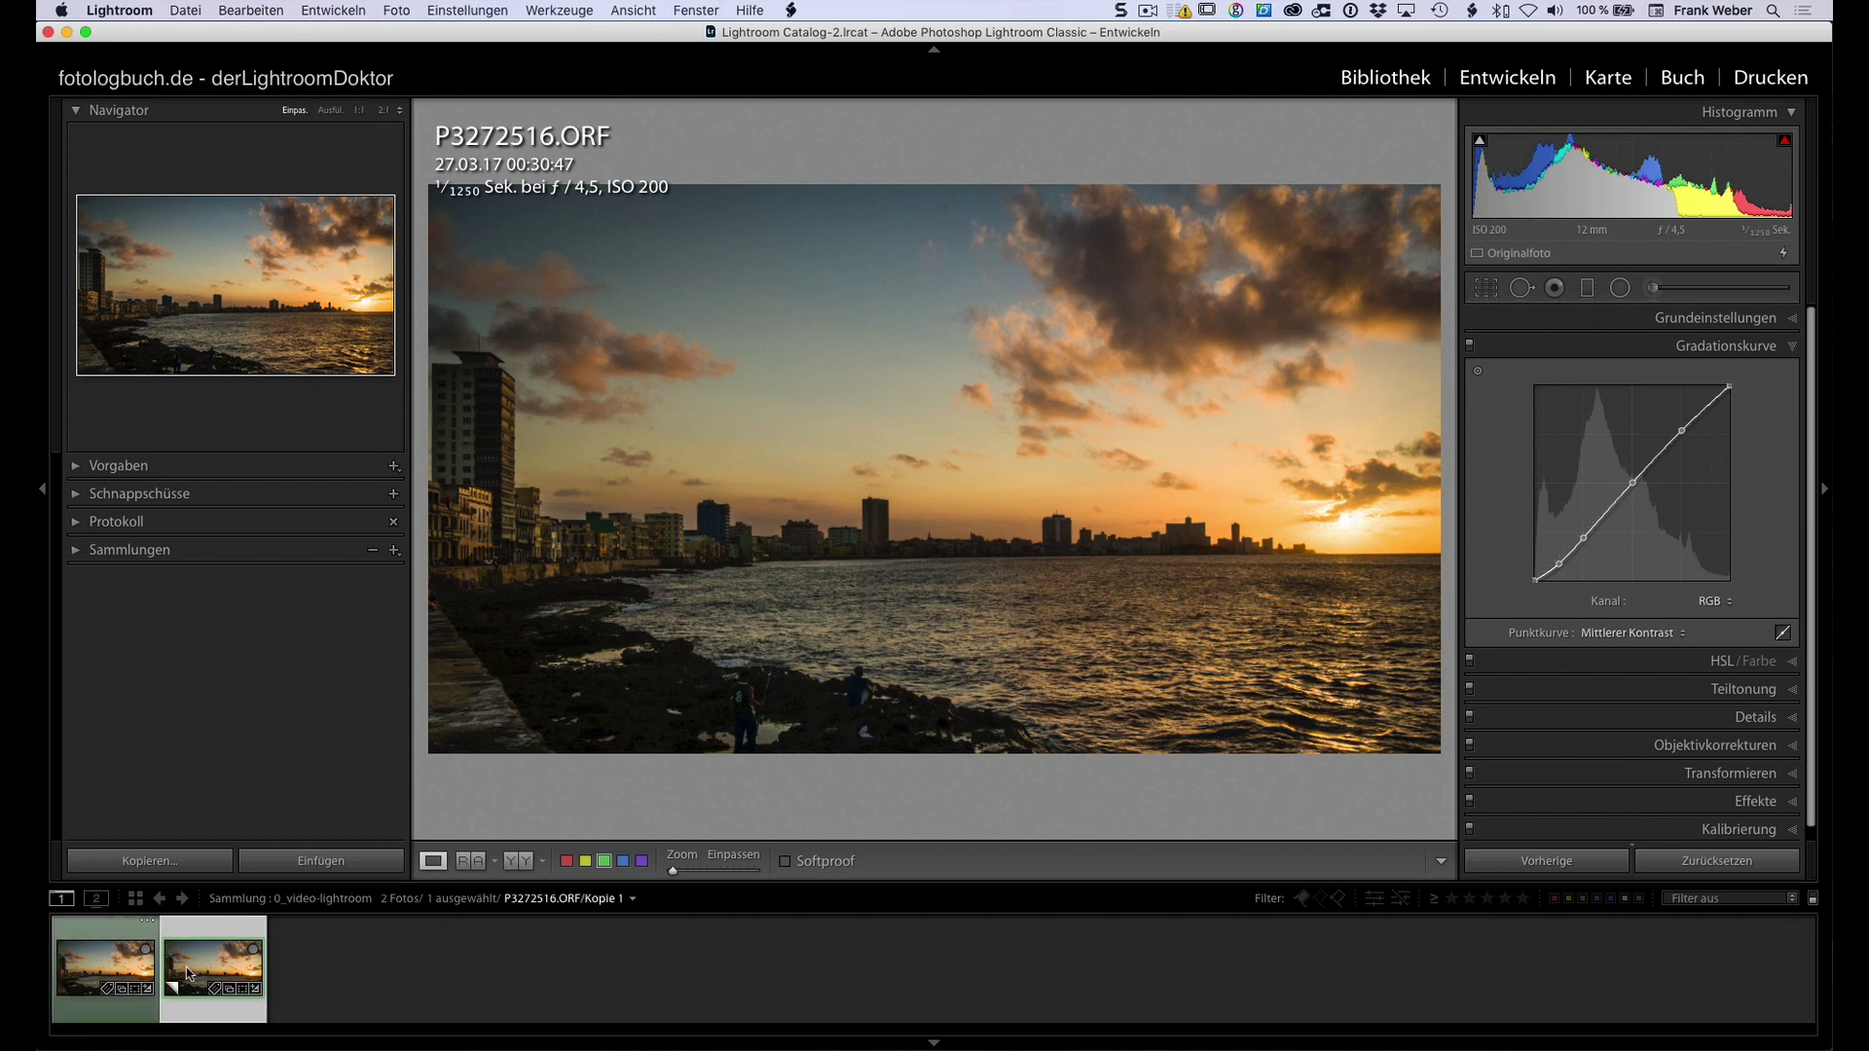
left_click(105, 976)
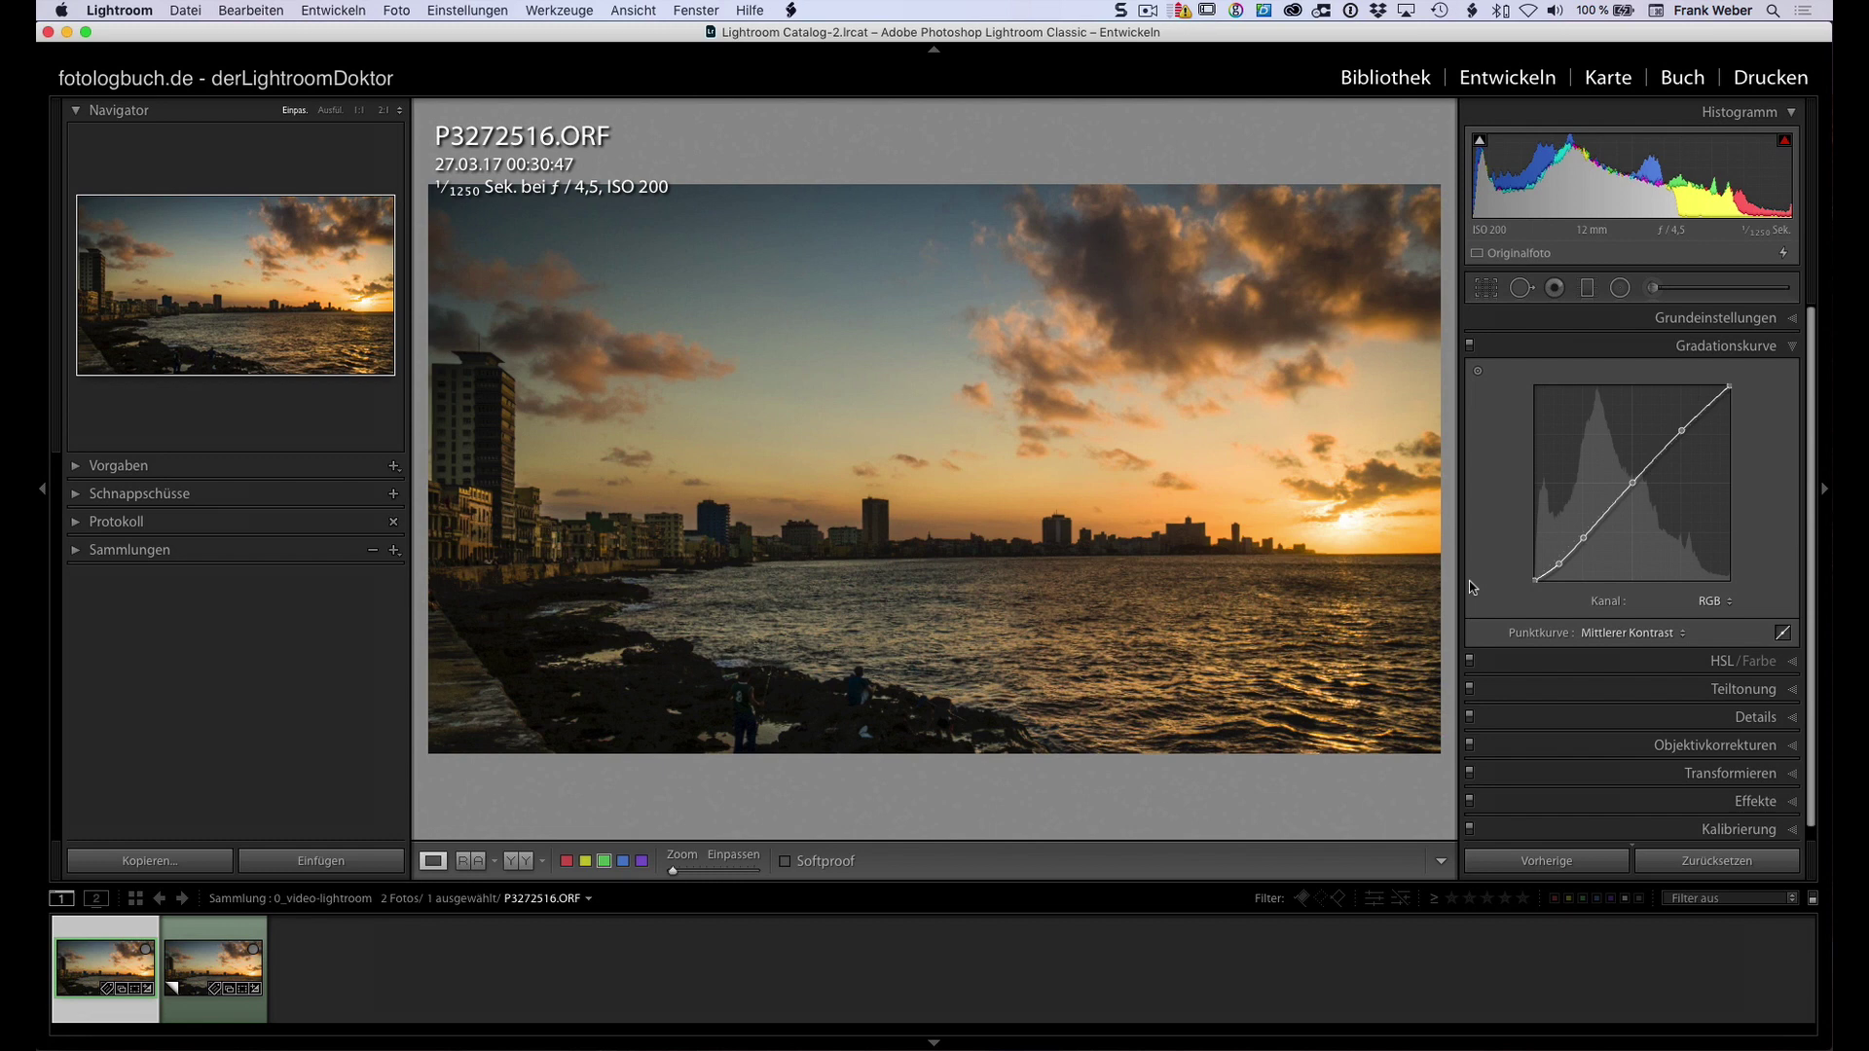
left_click(1713, 603)
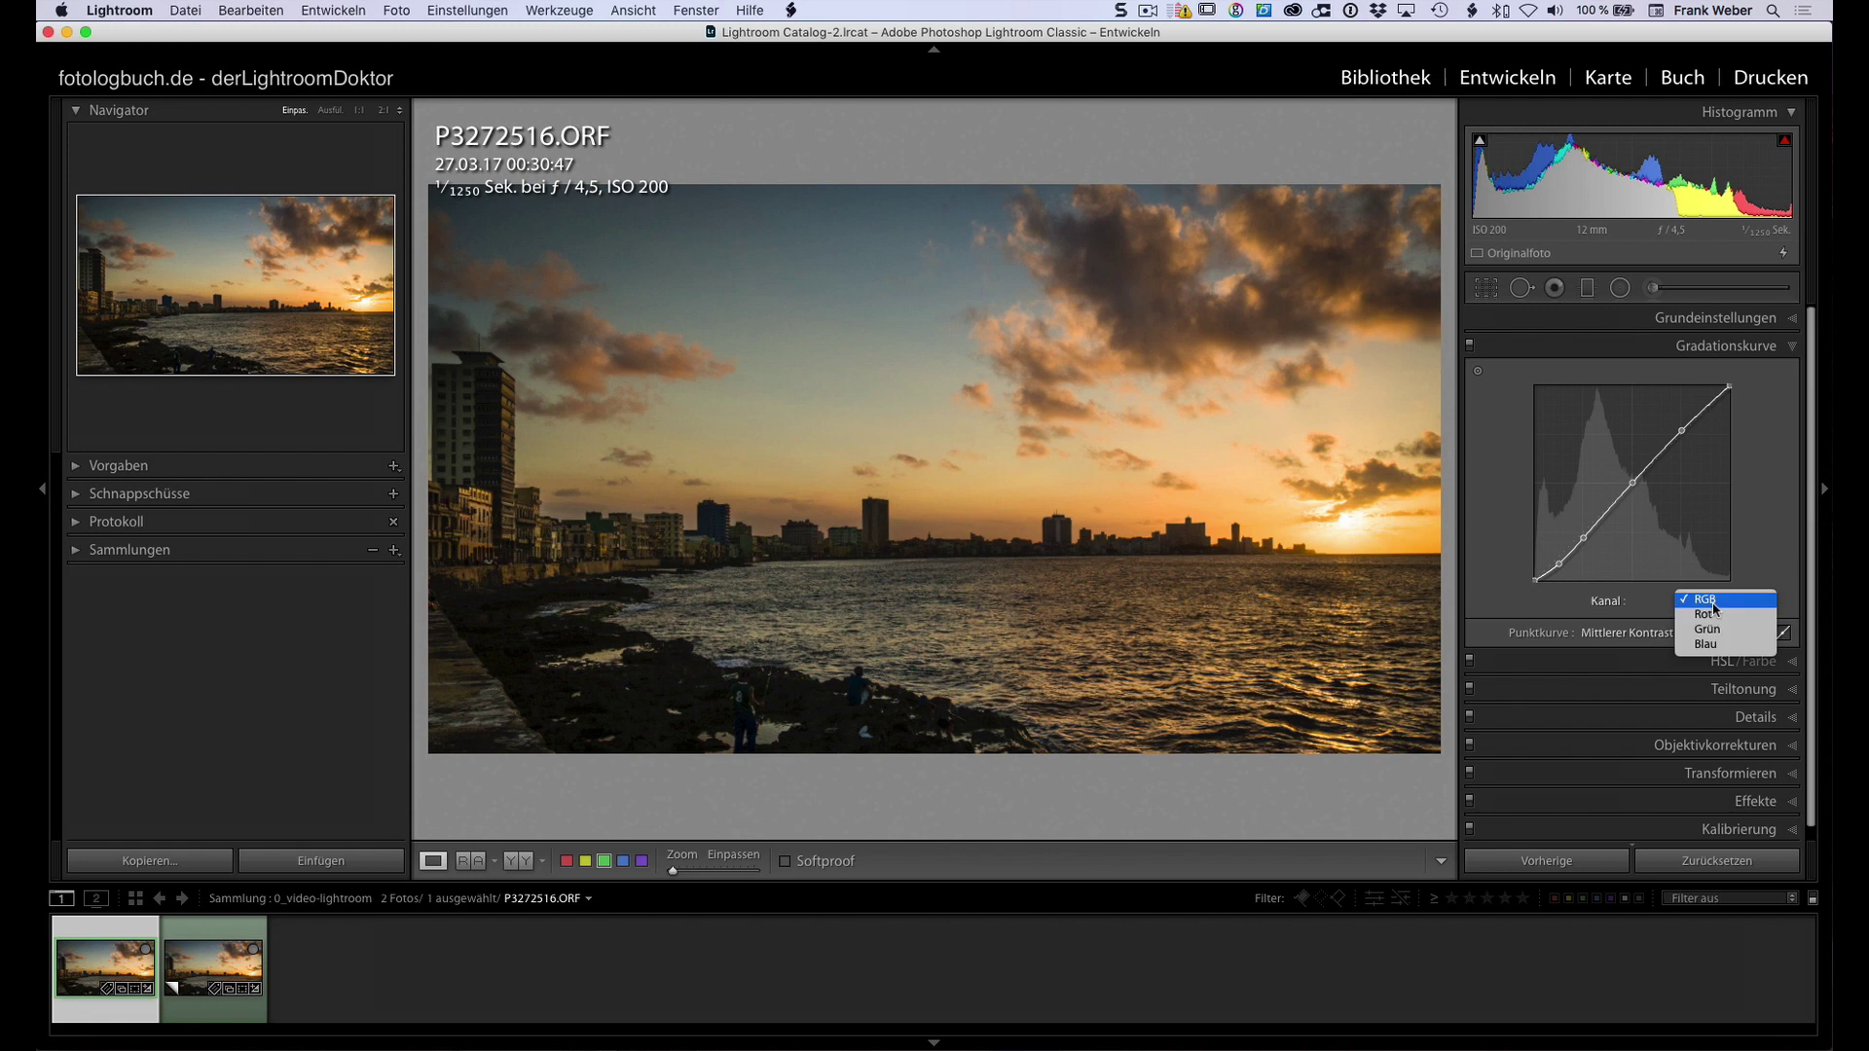
left_click(1710, 631)
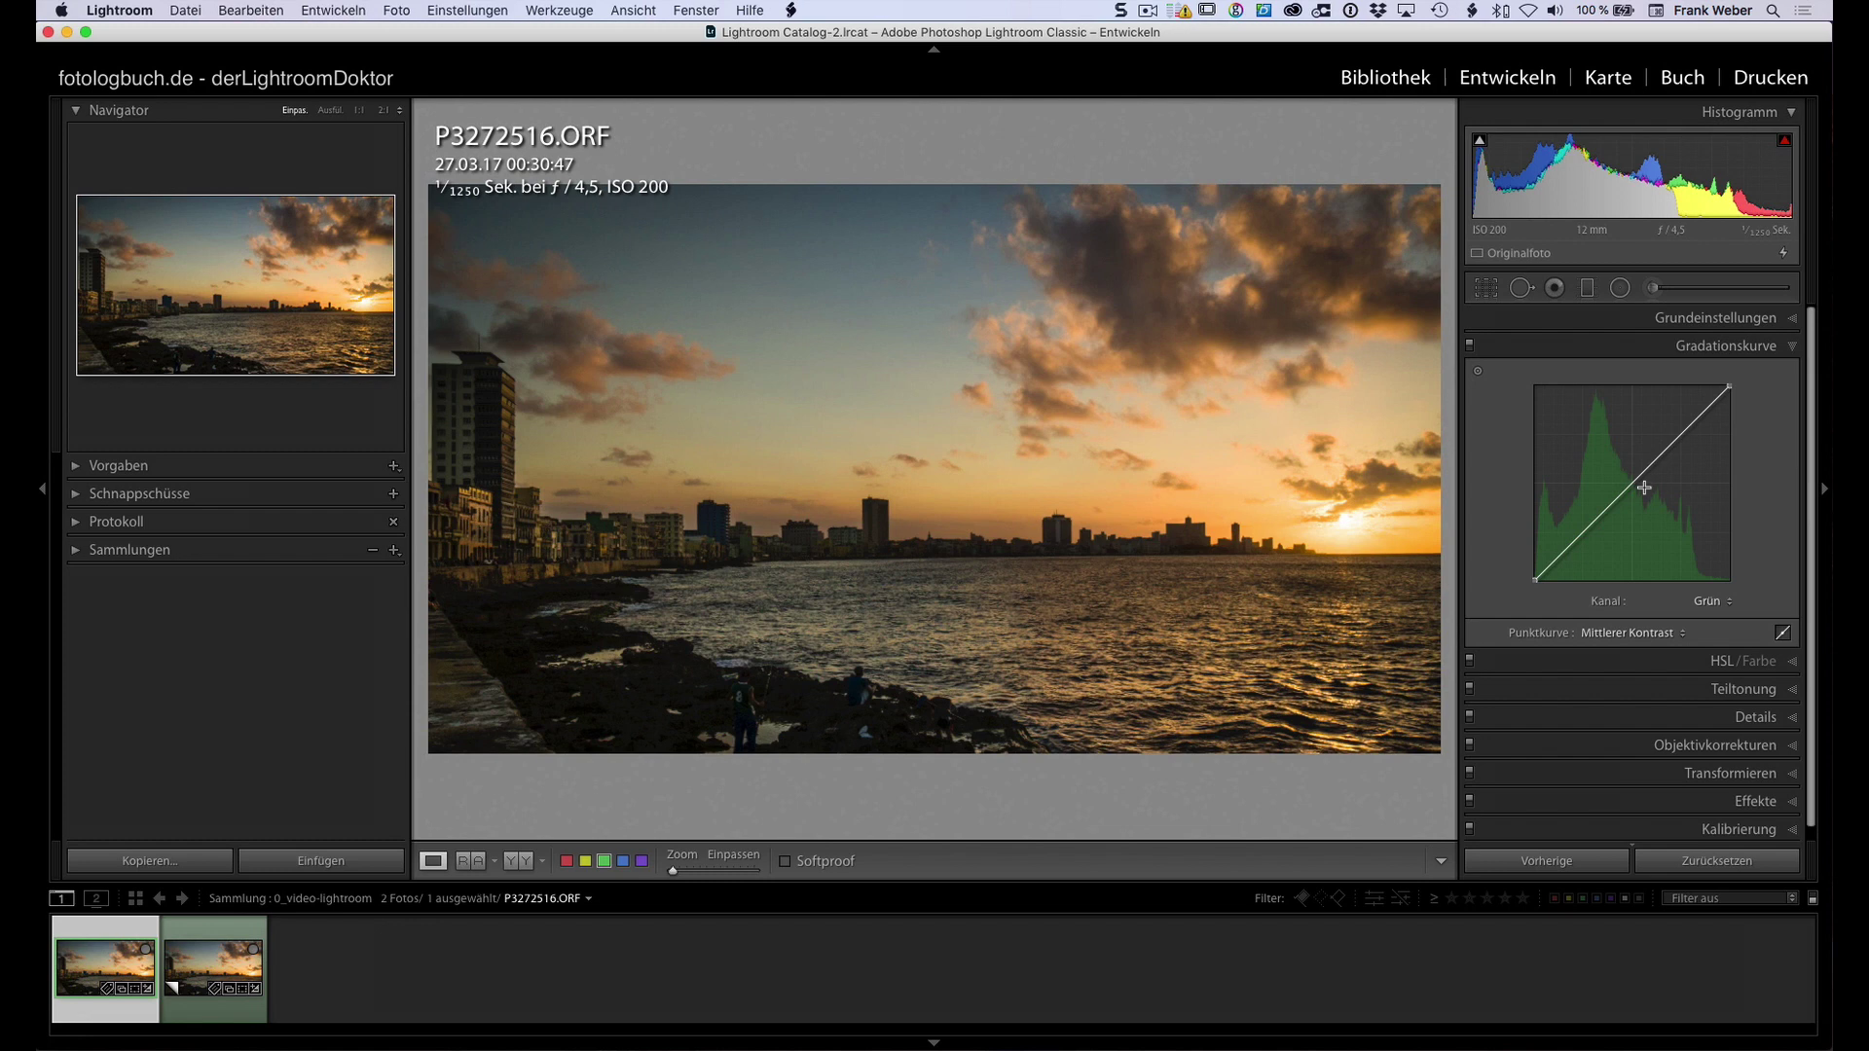
left_click_drag(1633, 480, 1640, 489)
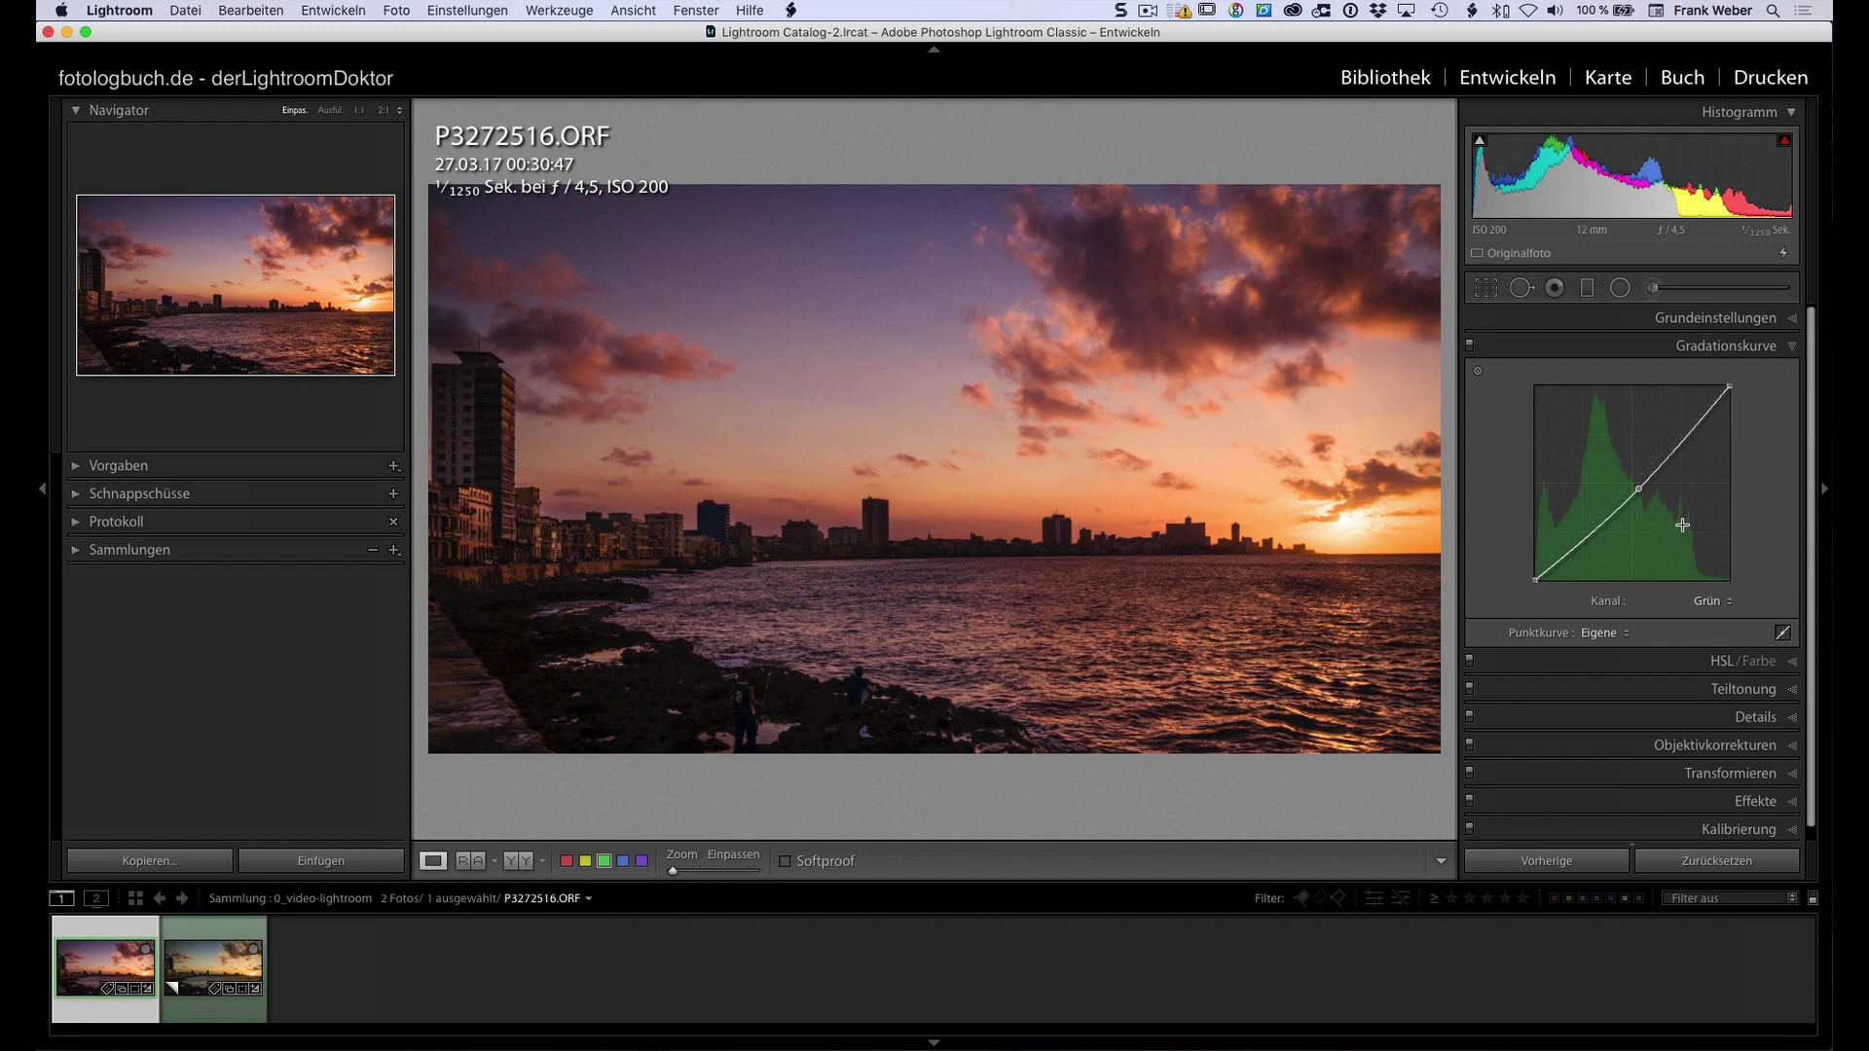
right_click(1639, 492)
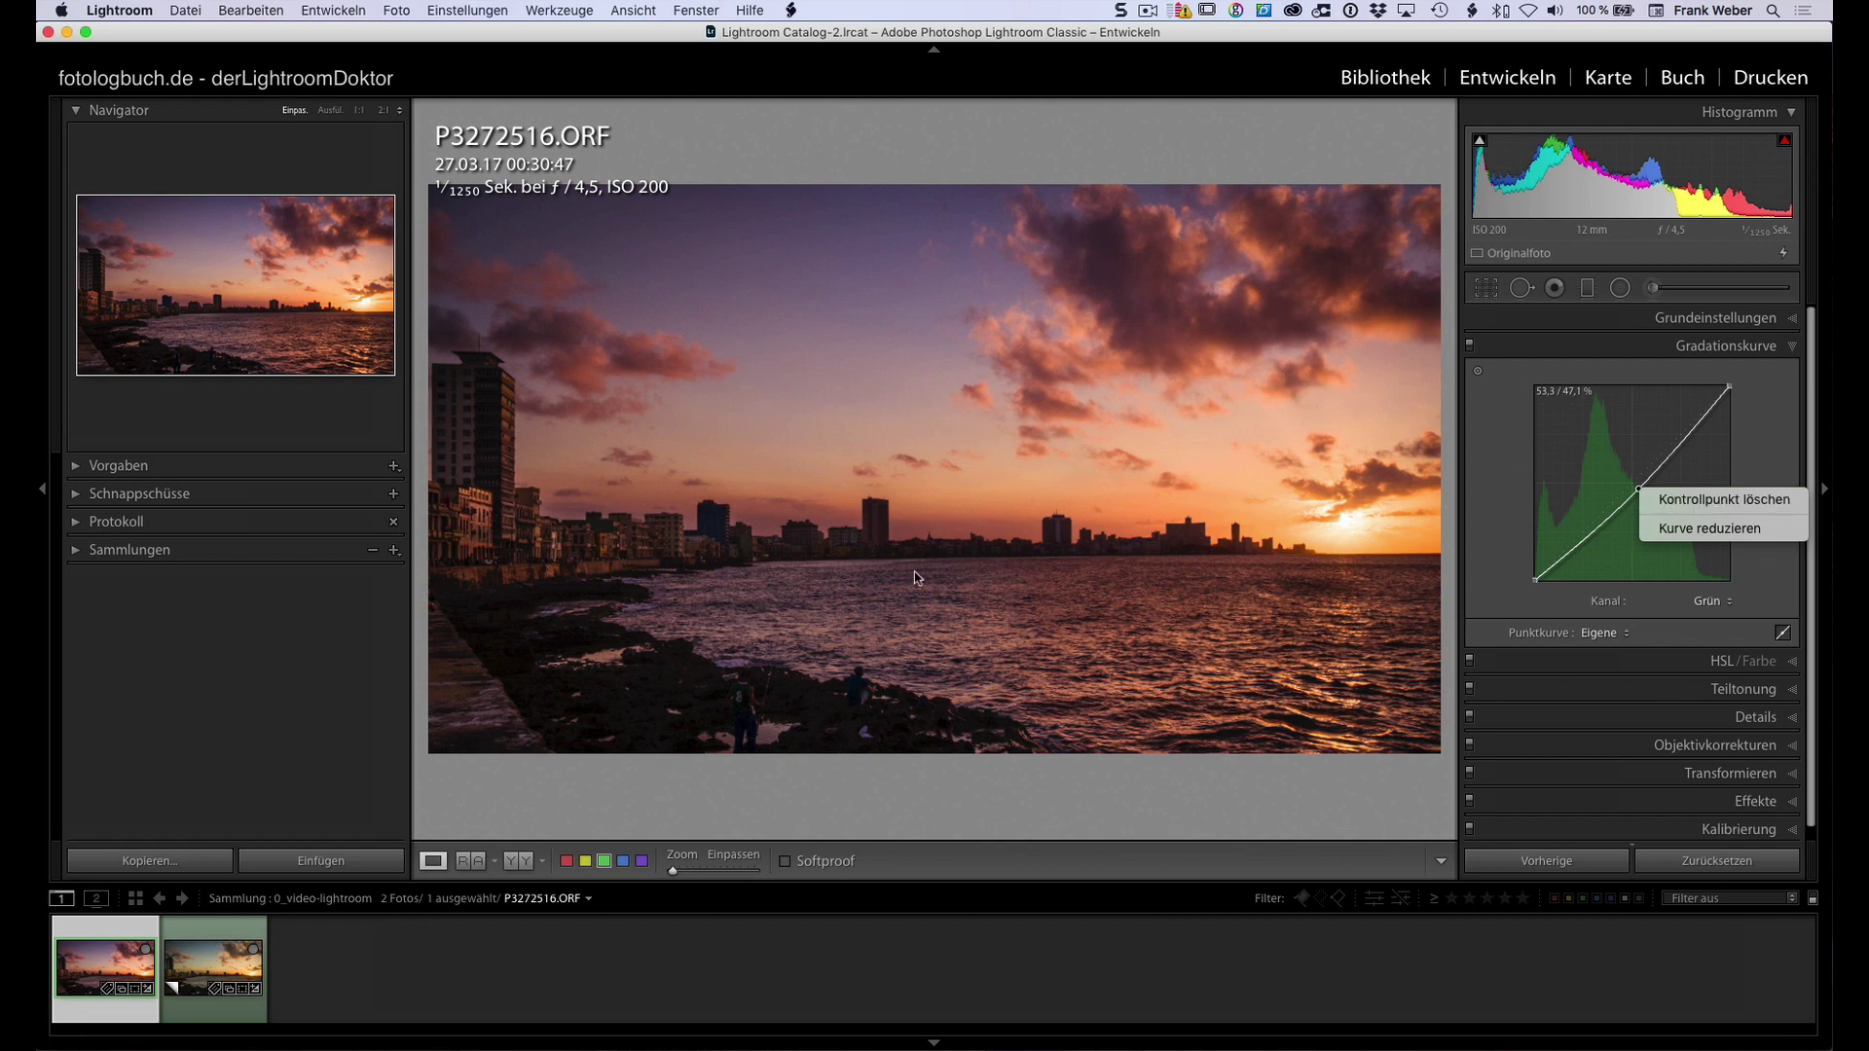
left_click(881, 524)
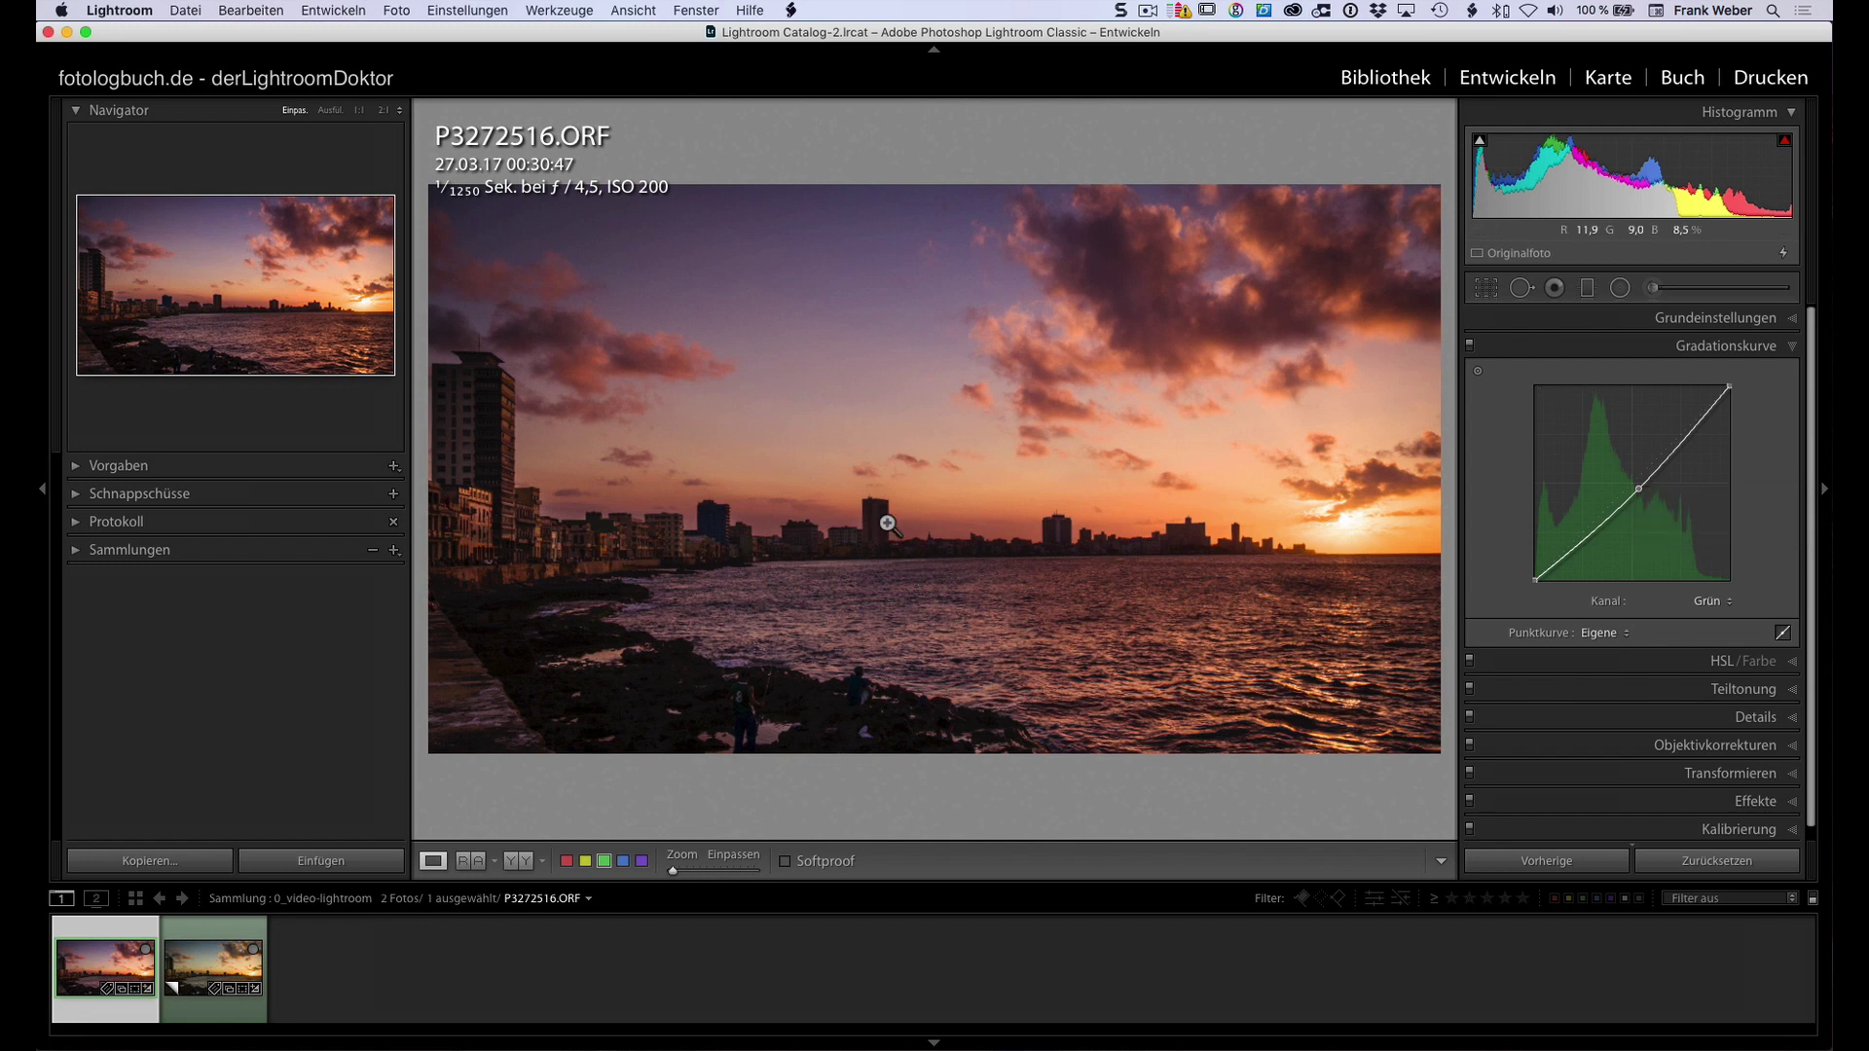
- Save the cityscape's develop settings to its sidecar with Metadaten in Datei speichern
right_click(834, 441)
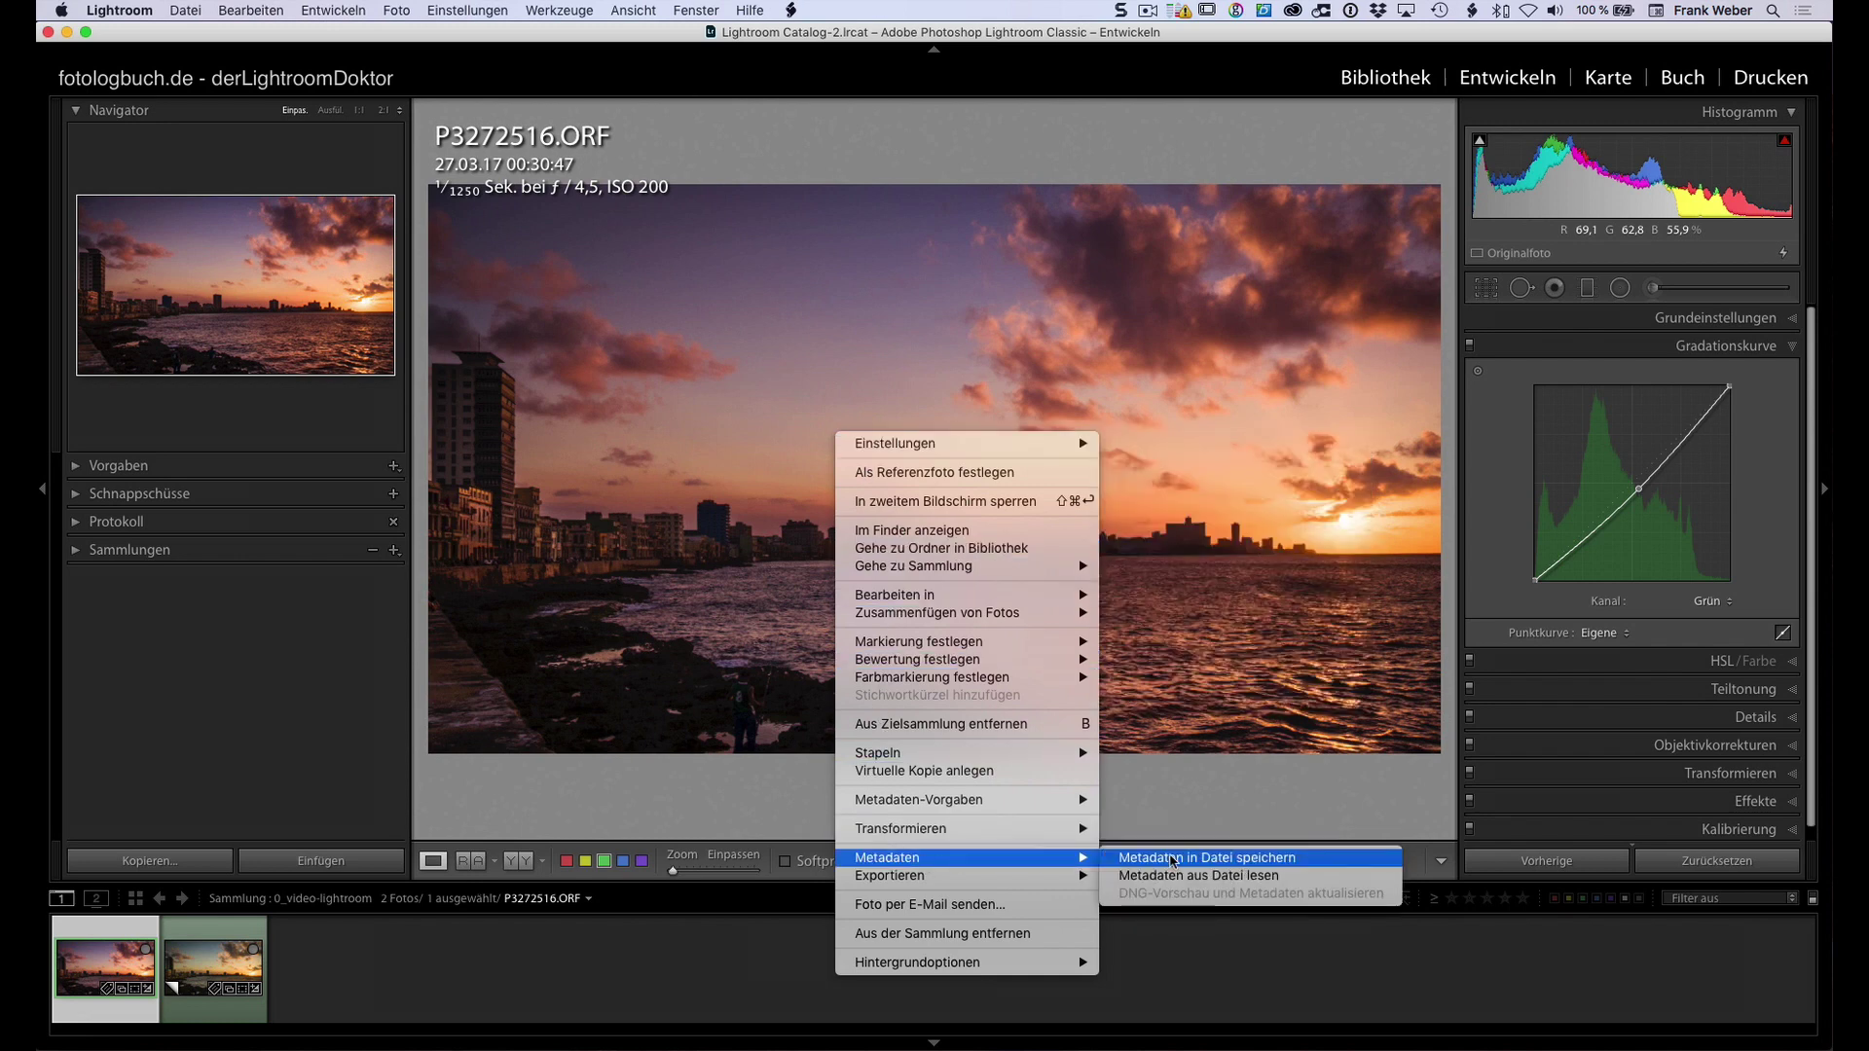
mouse_move(964, 857)
left_click(1173, 863)
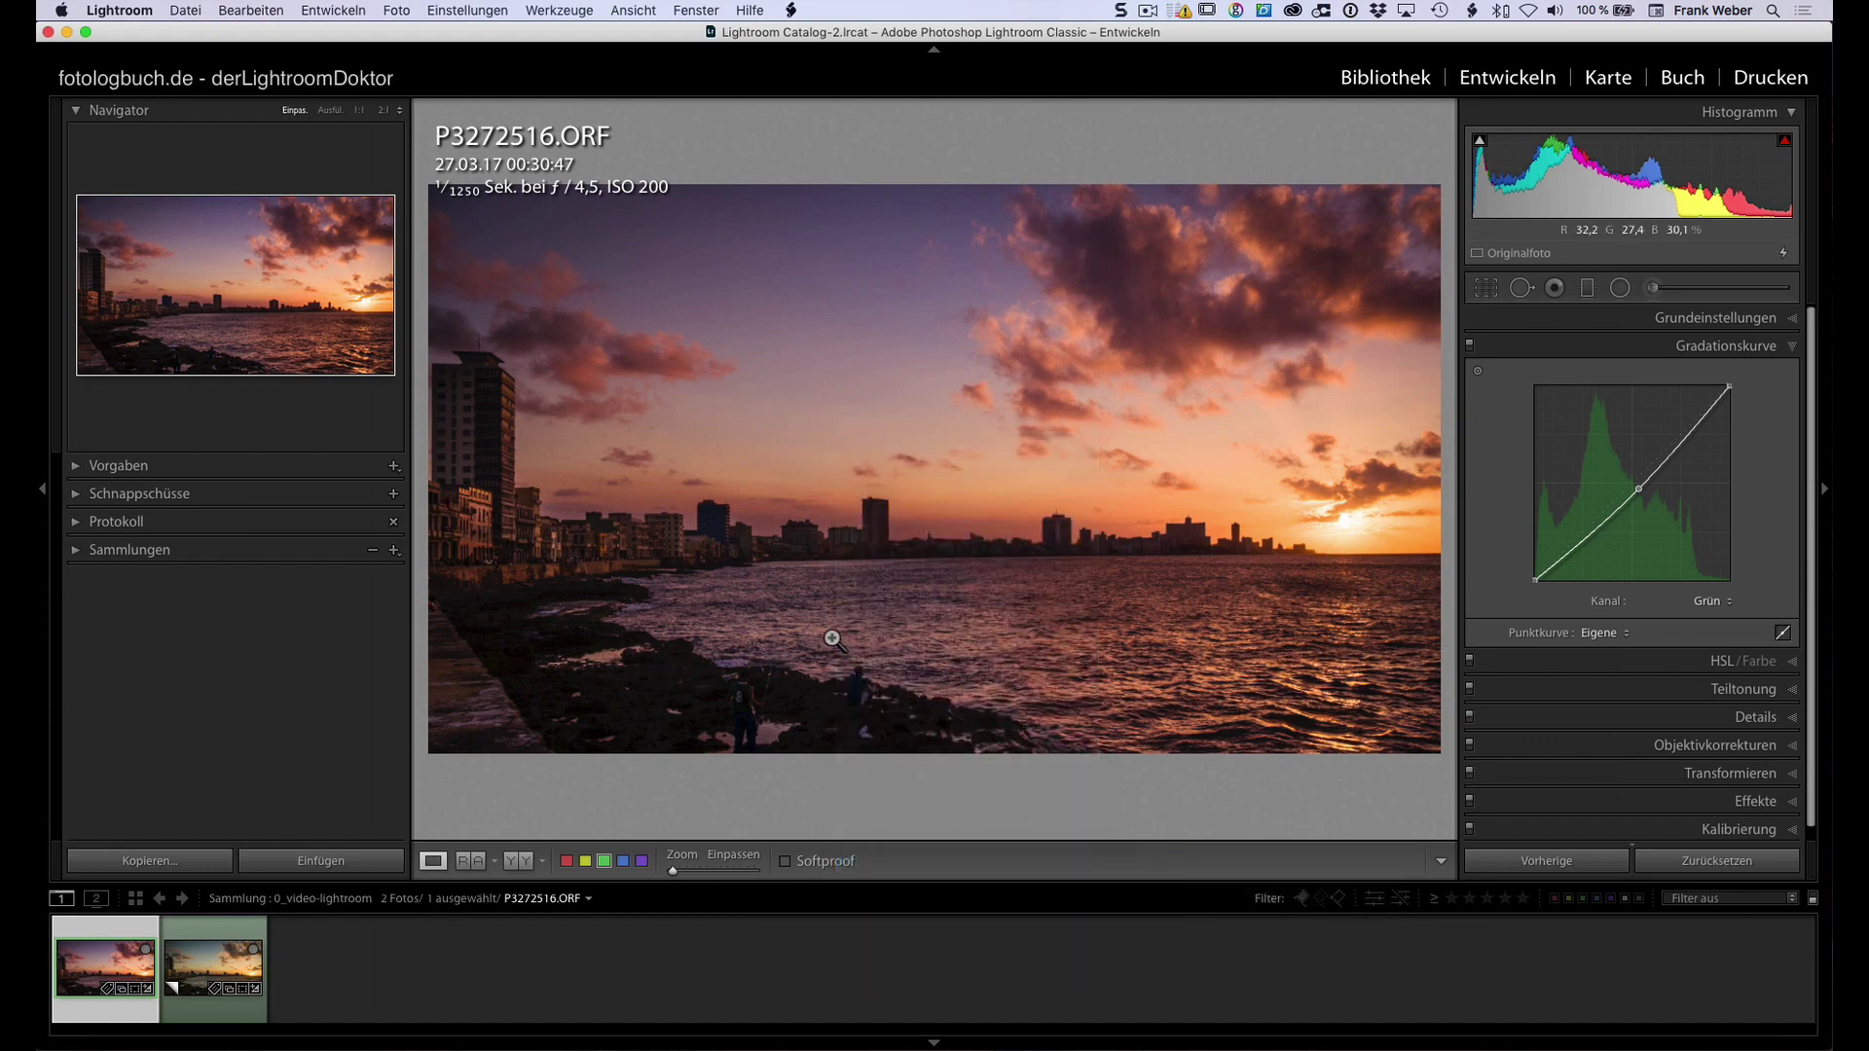
right_click(906, 428)
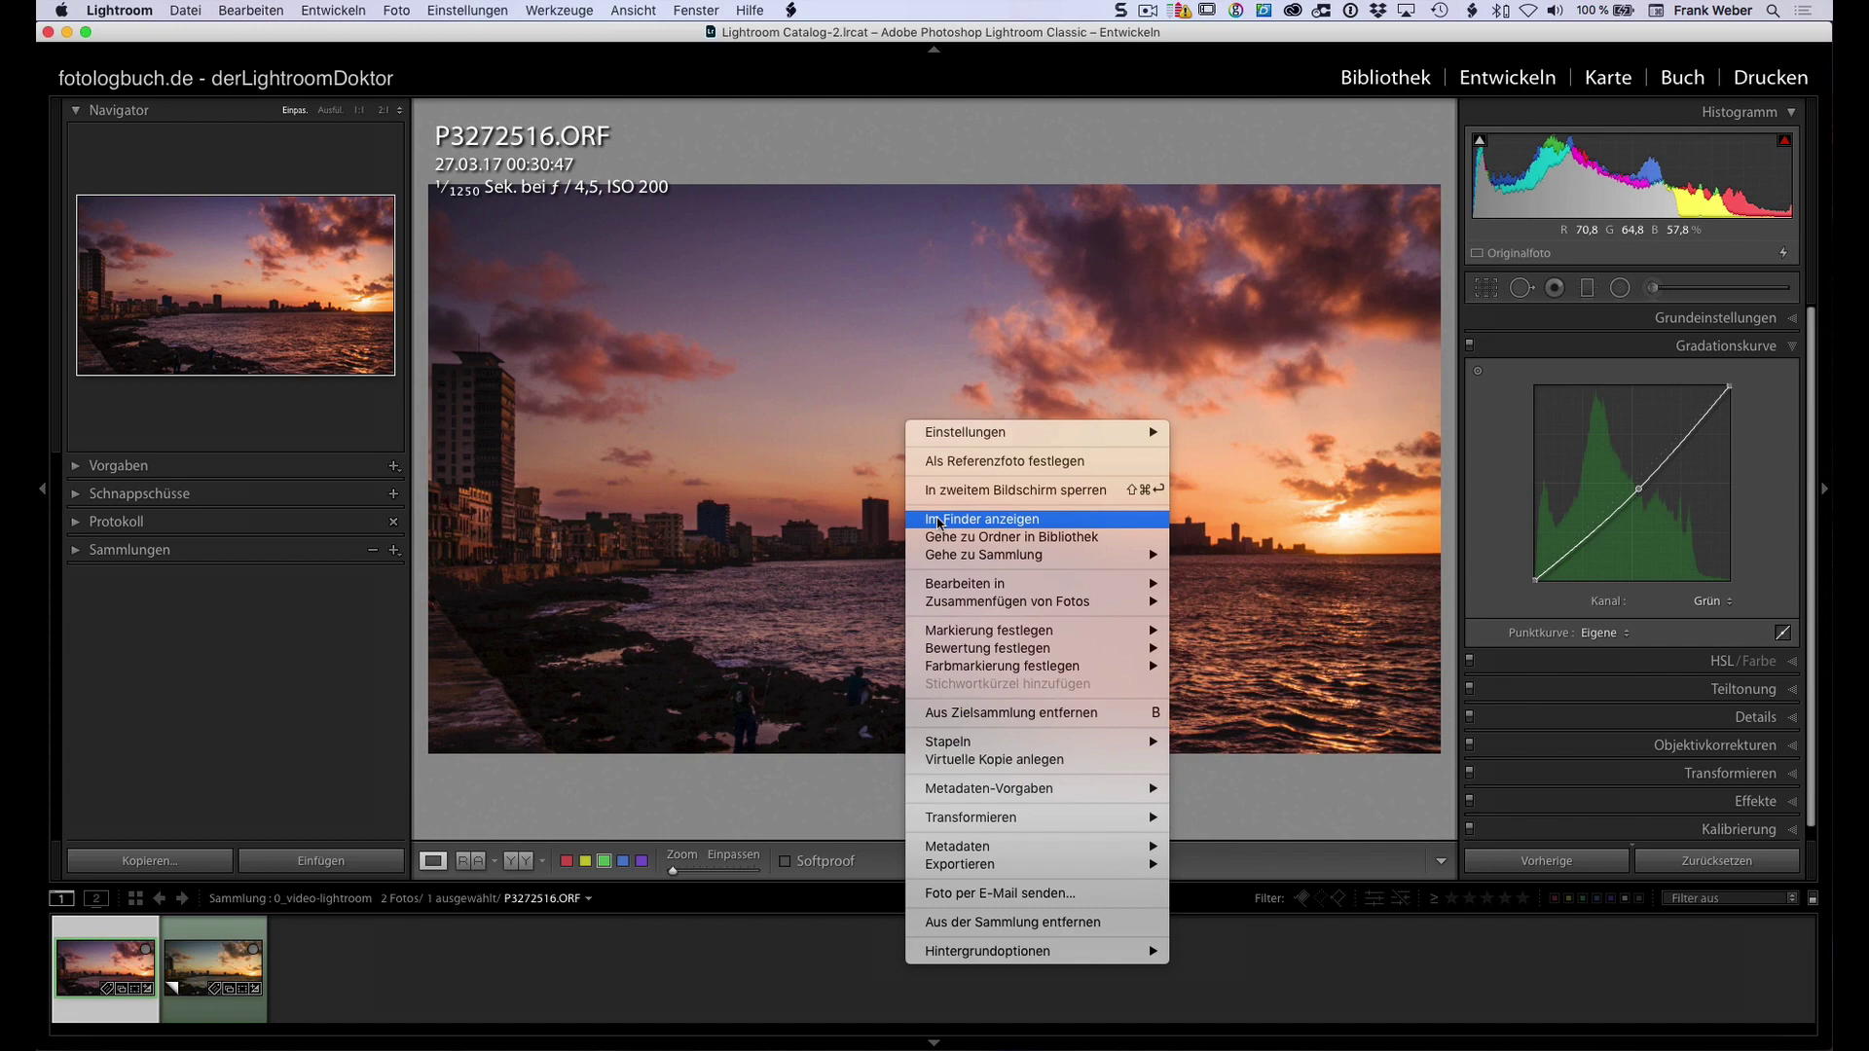
- Reveal P3272516.xmp in Finder and open it with TextEdit.app
left_click(939, 523)
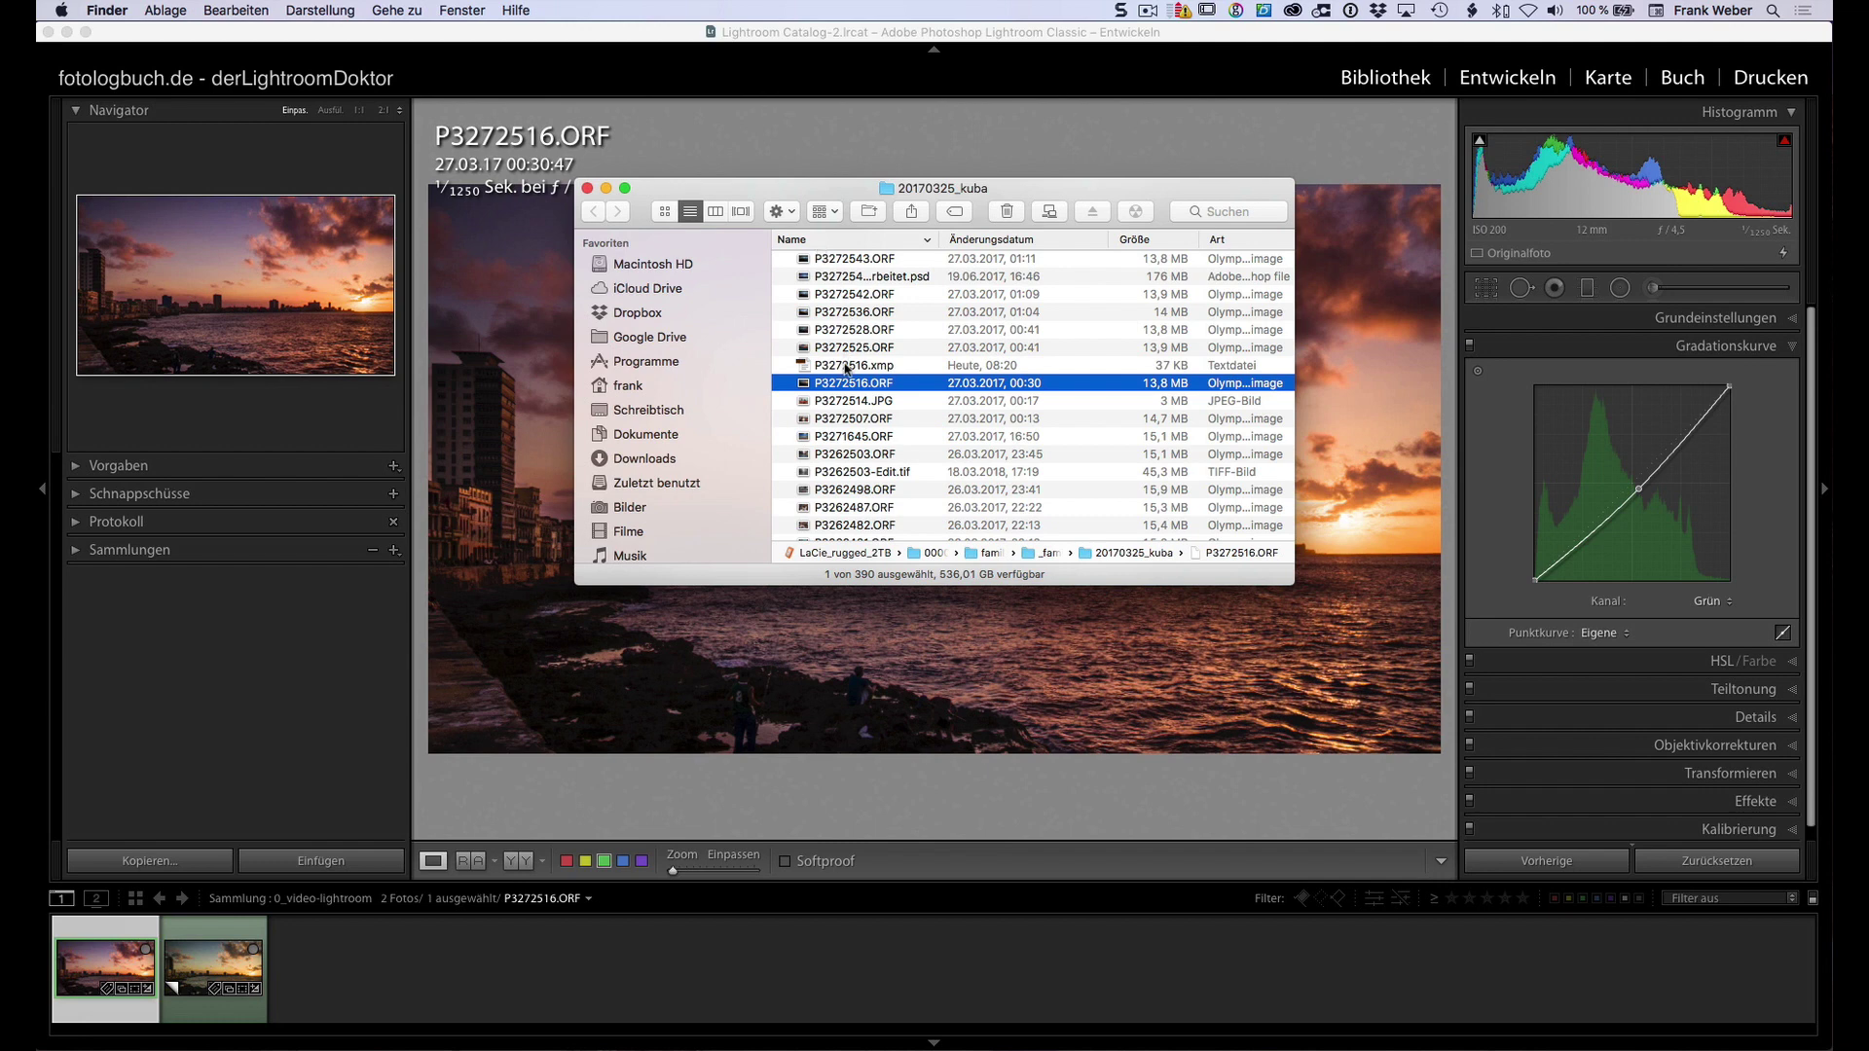
left_click(846, 367)
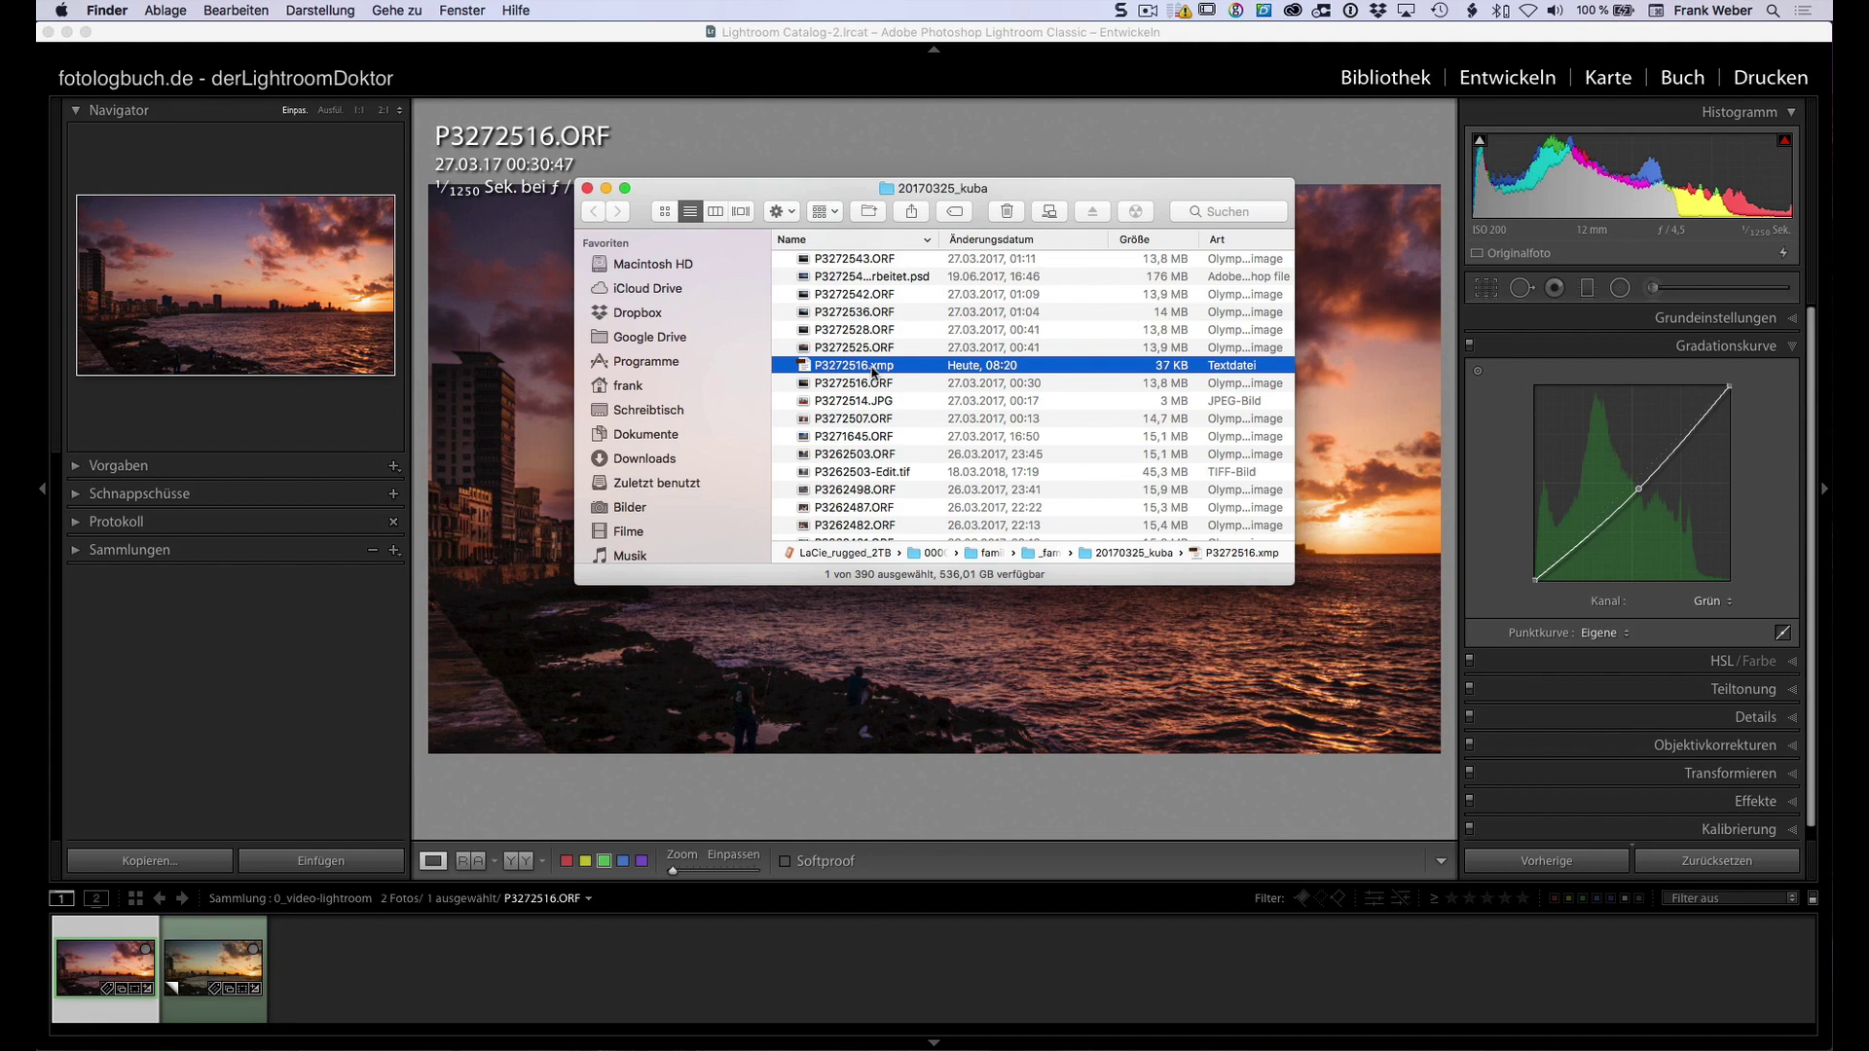
right_click(873, 372)
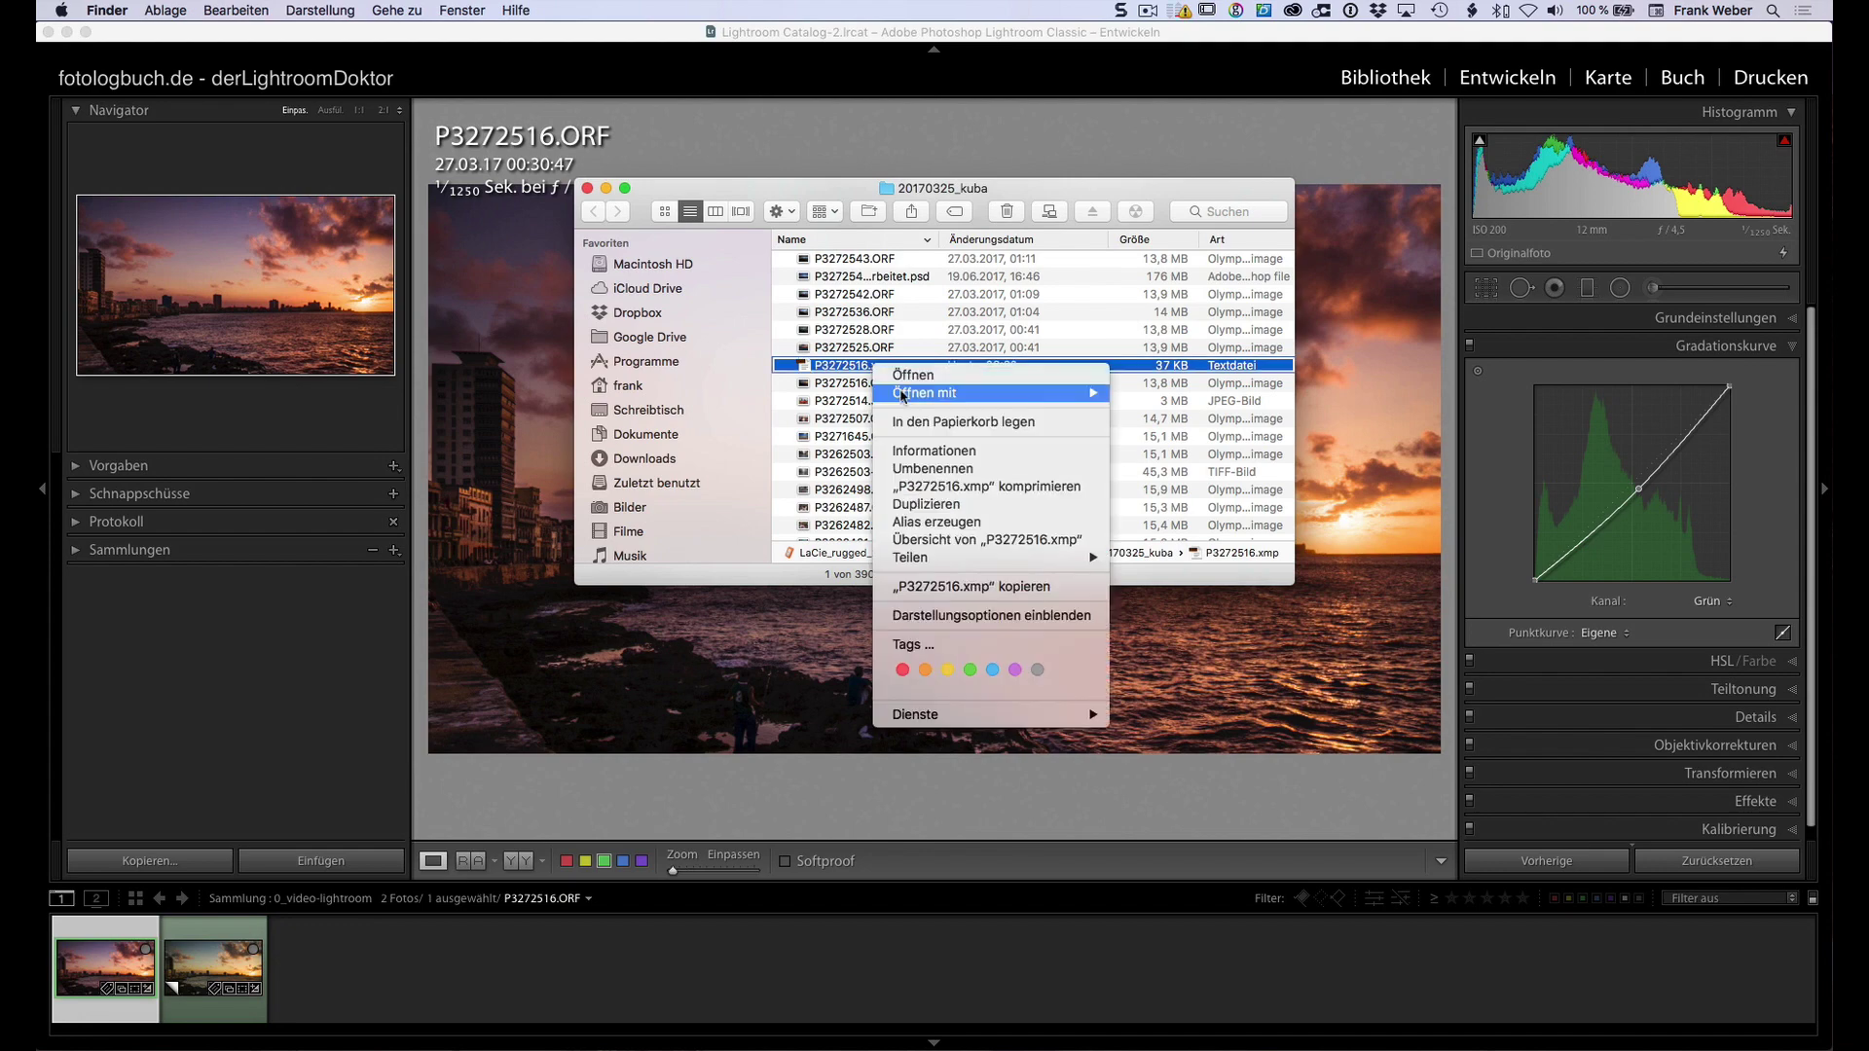
mouse_move(992, 393)
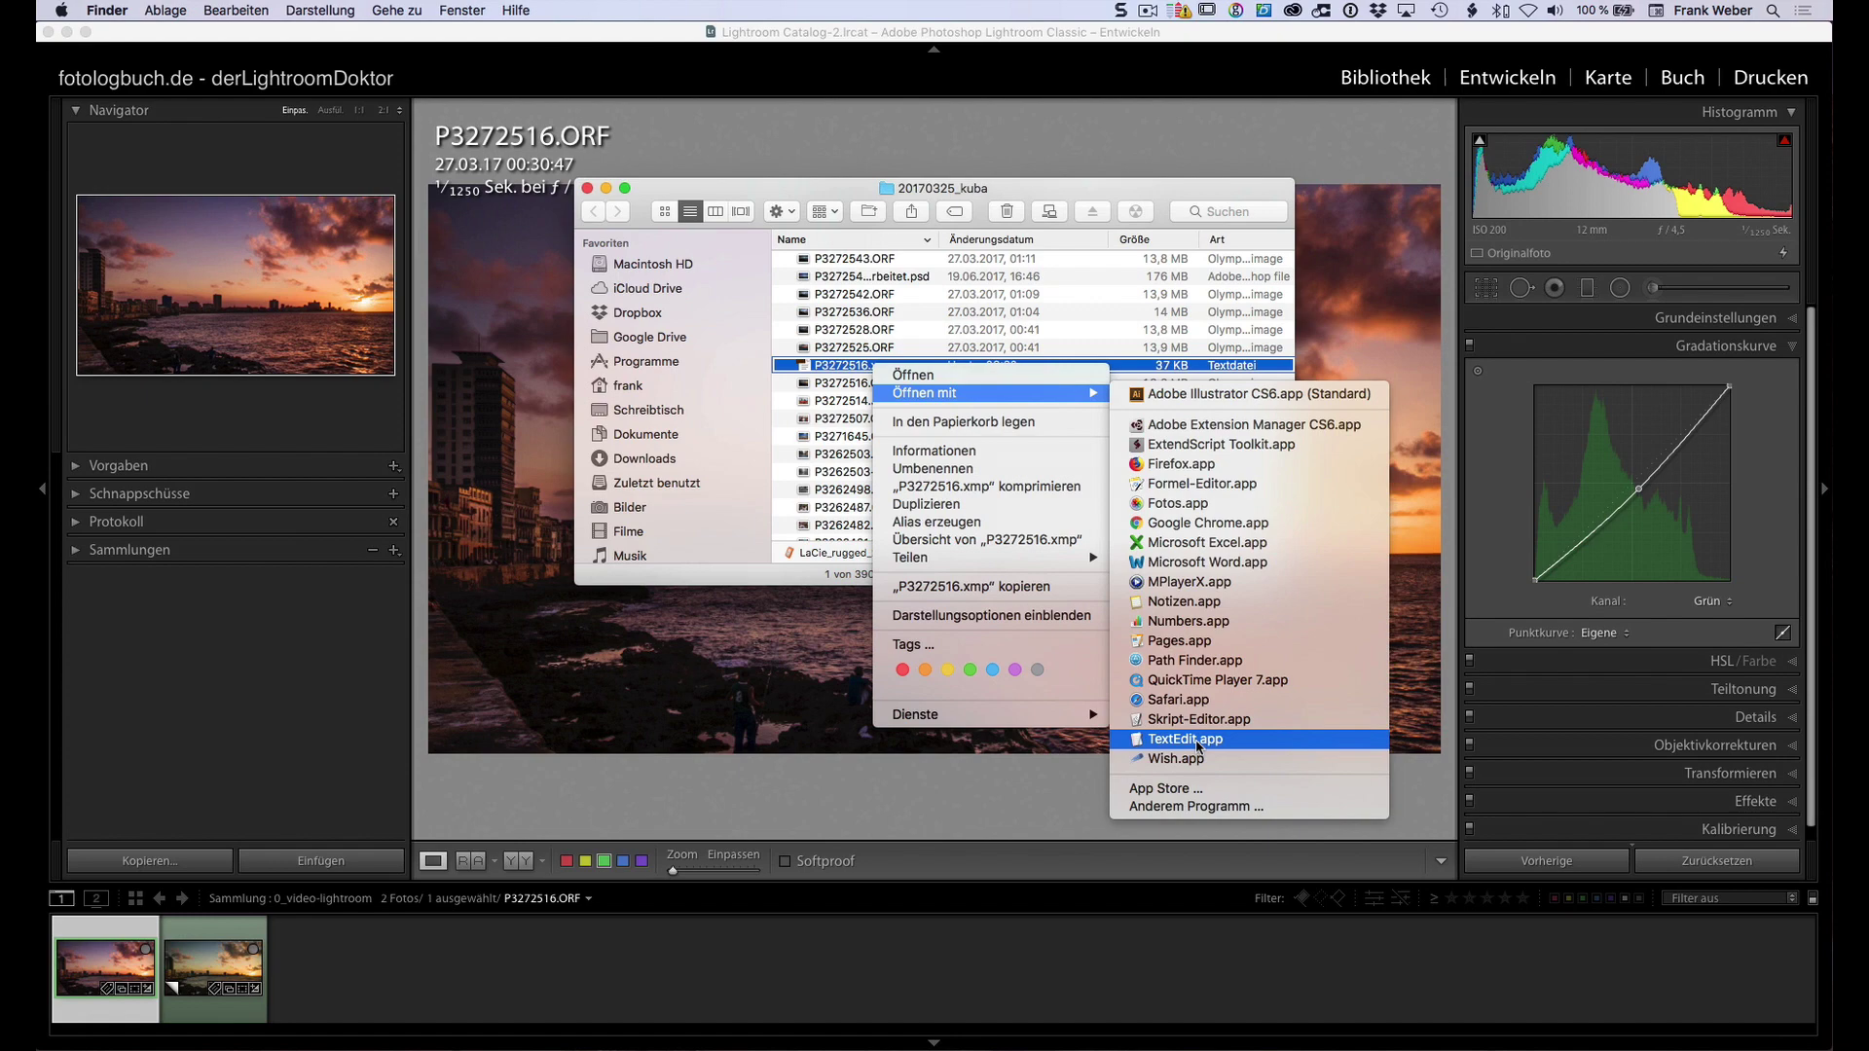
left_click(1197, 744)
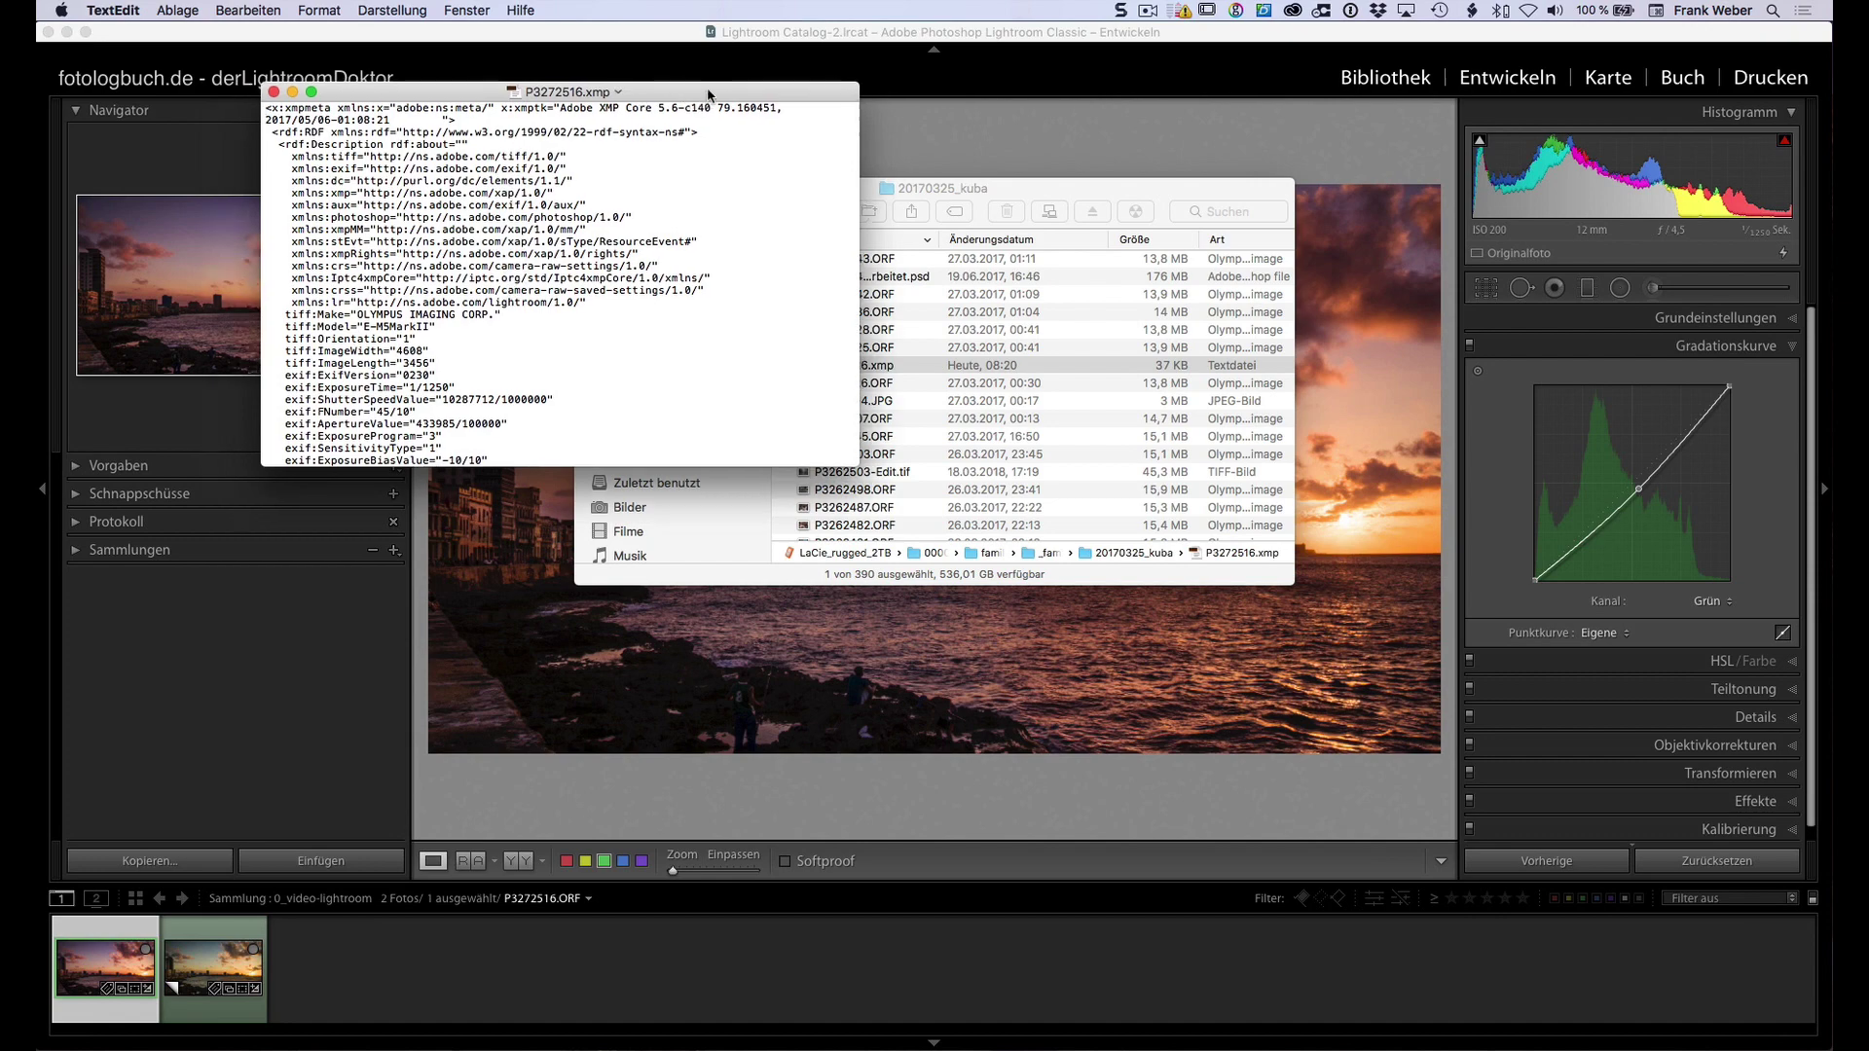
- Search the XMP sidecar text in TextEdit for 'green'
left_click_drag(655, 92, 905, 105)
scroll(798, 272, "down", 5)
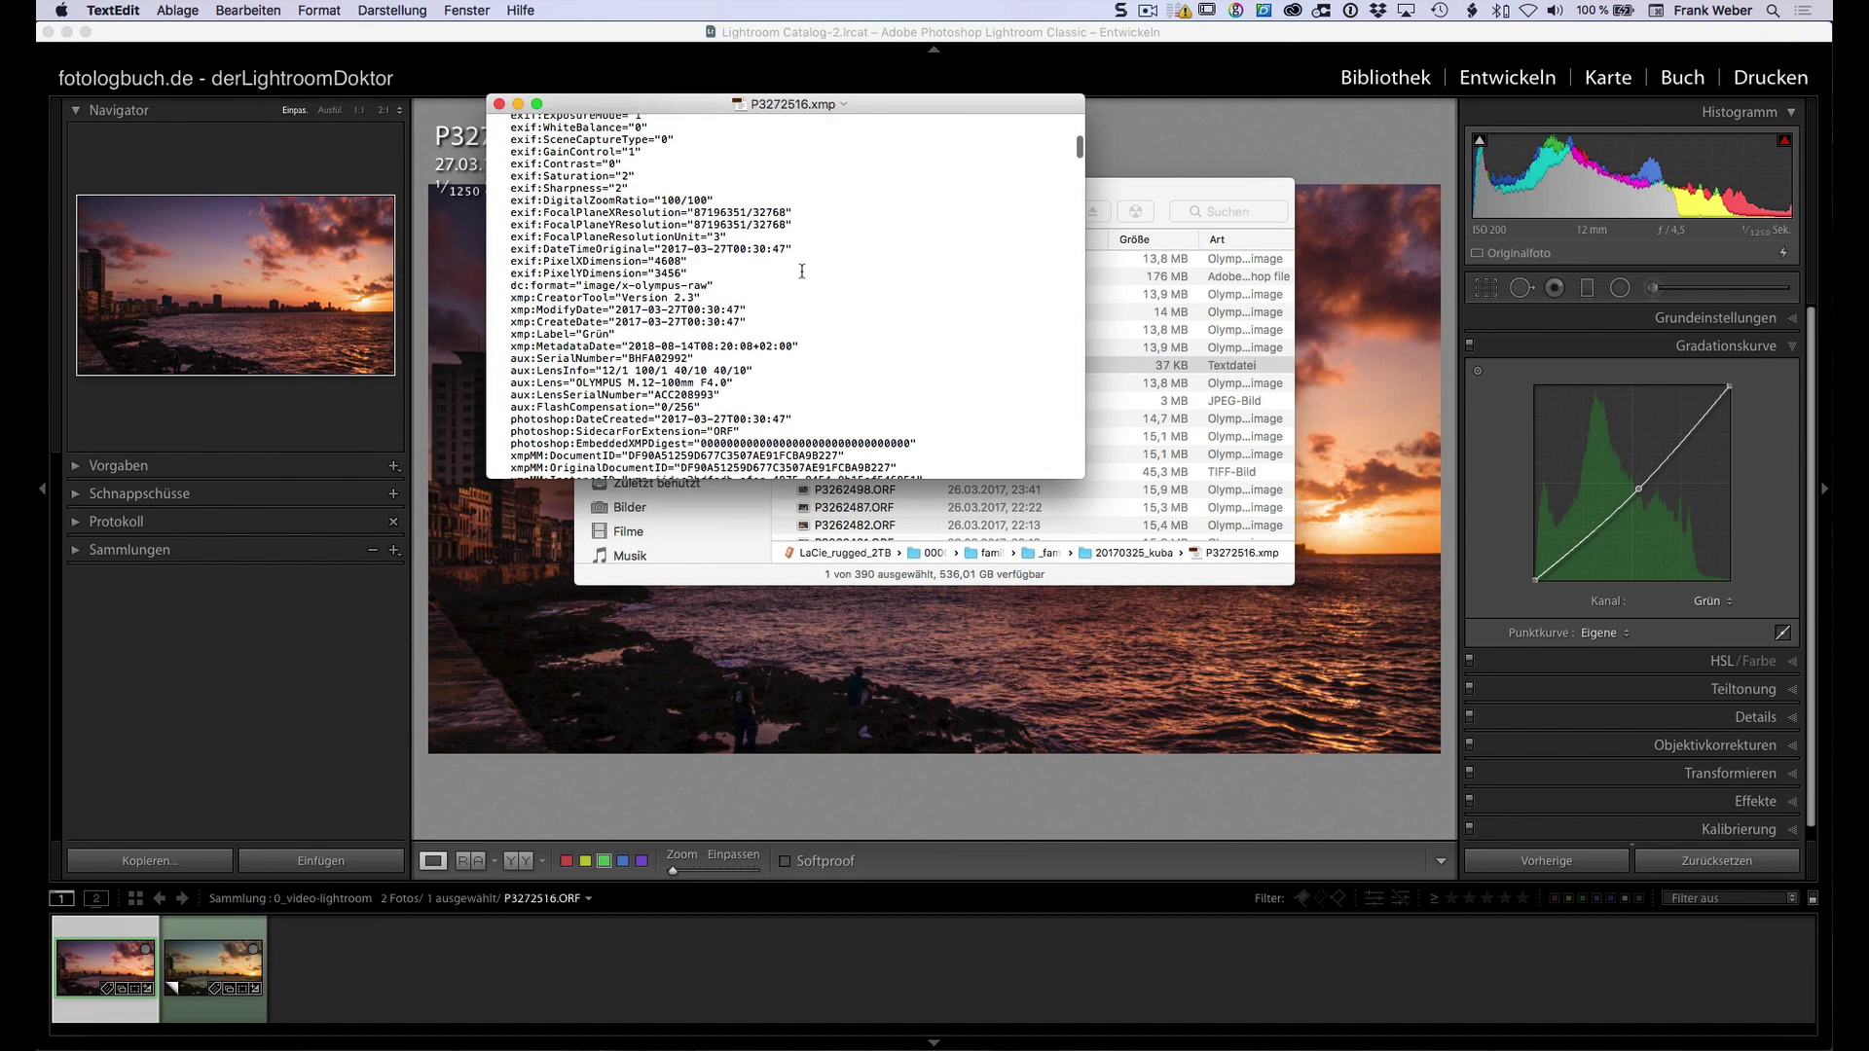
scroll(798, 272, "up", 10)
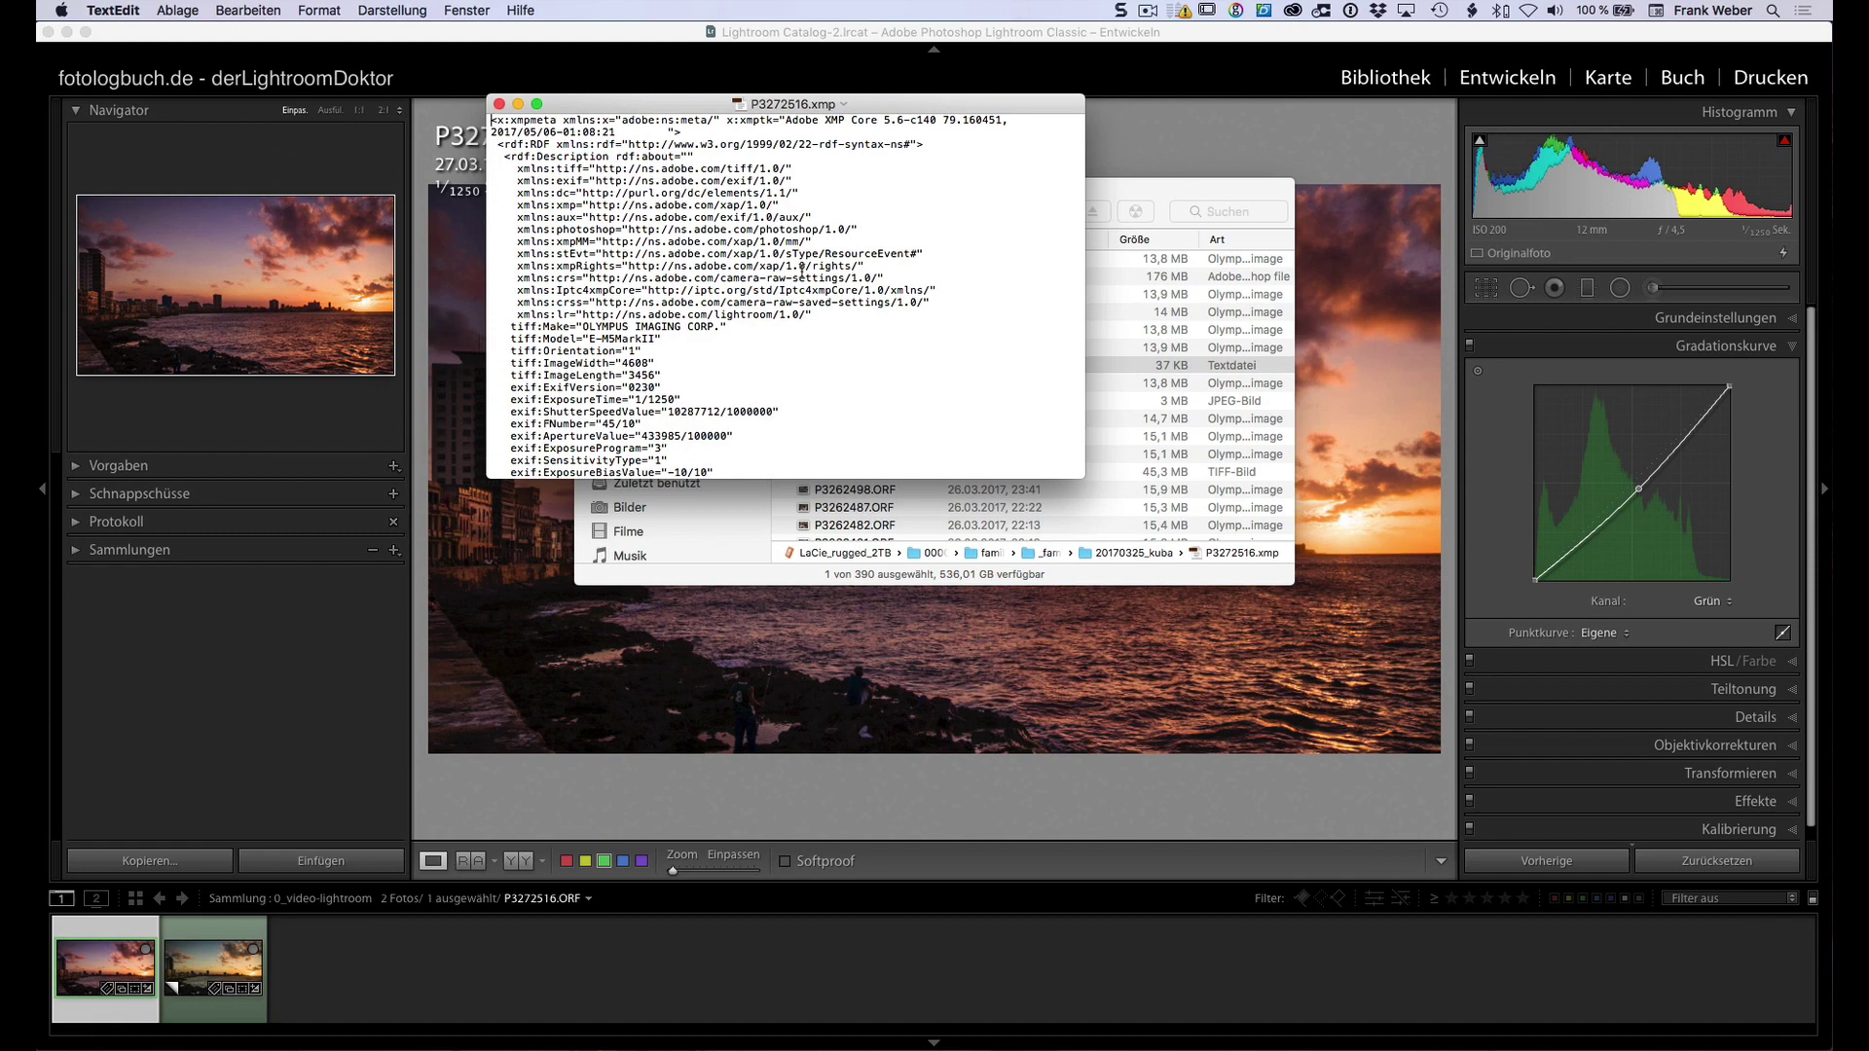
key("super+f")
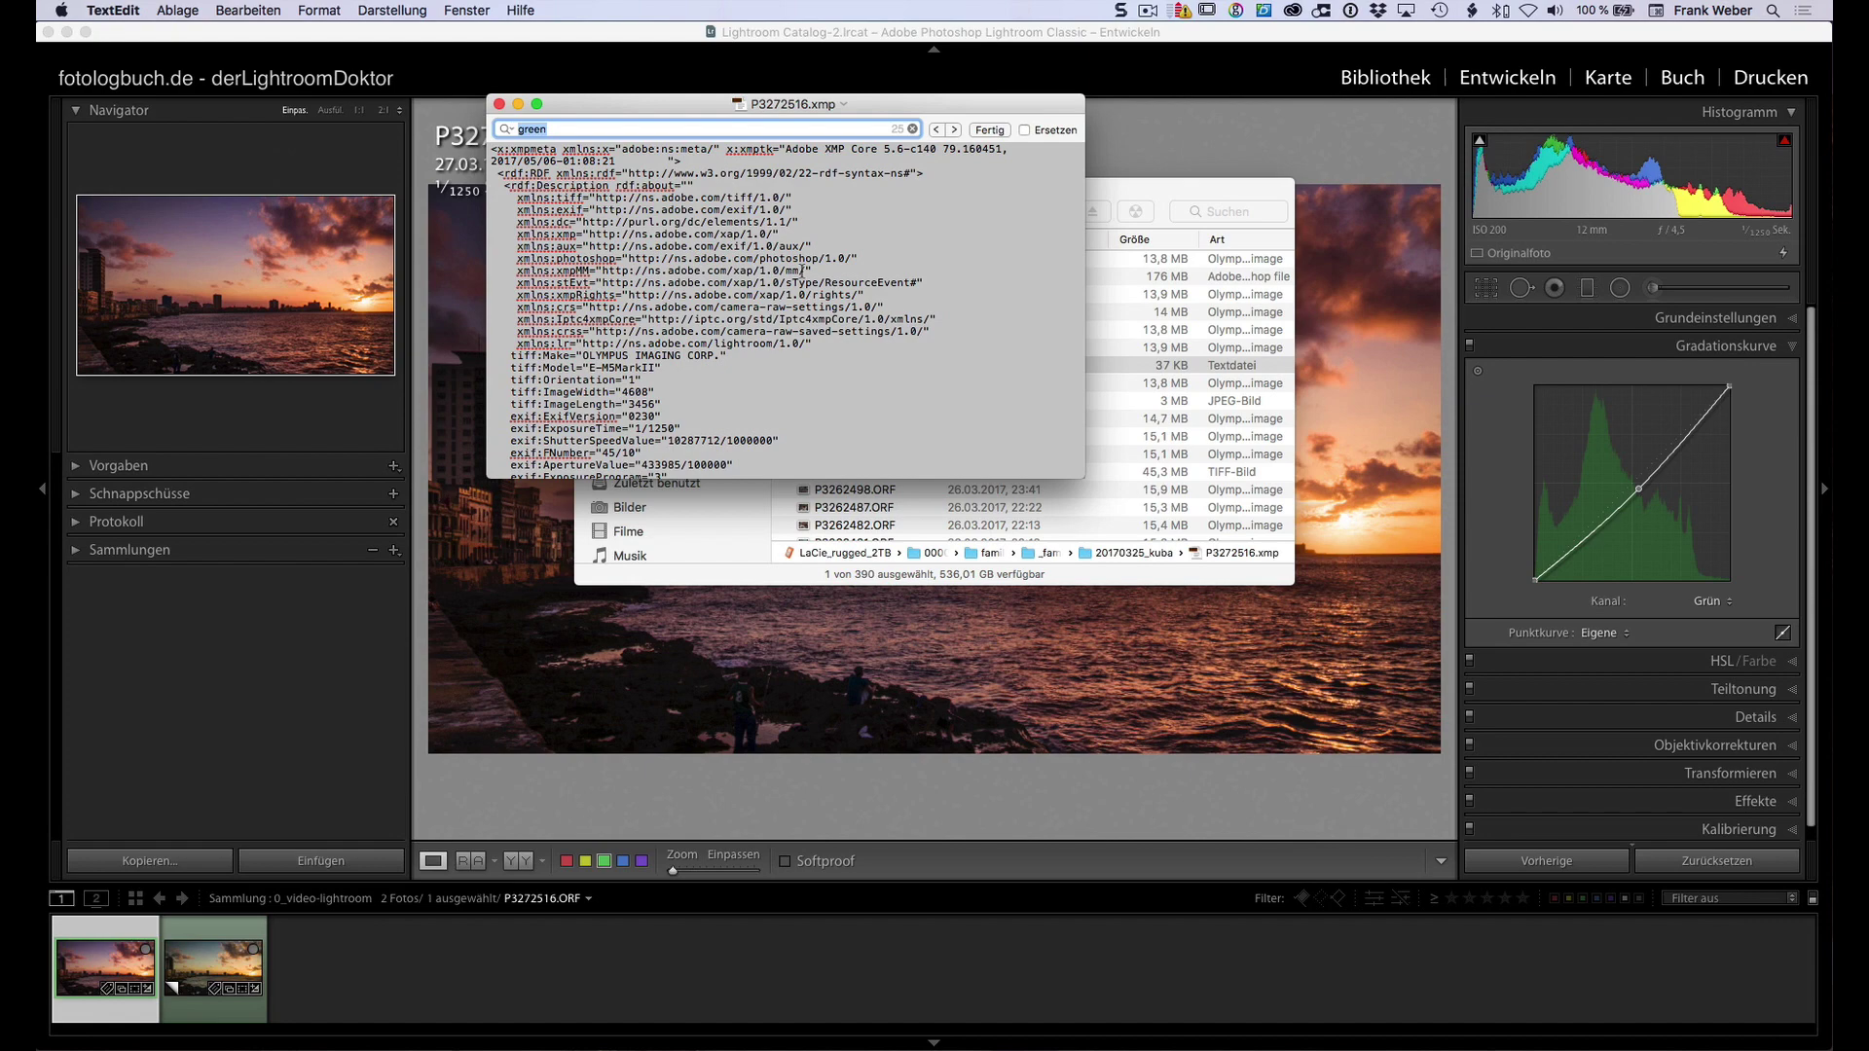
- Step through the green matches to the ToneCurvePV2012Green block with its 136, 120 point
left_click(954, 130)
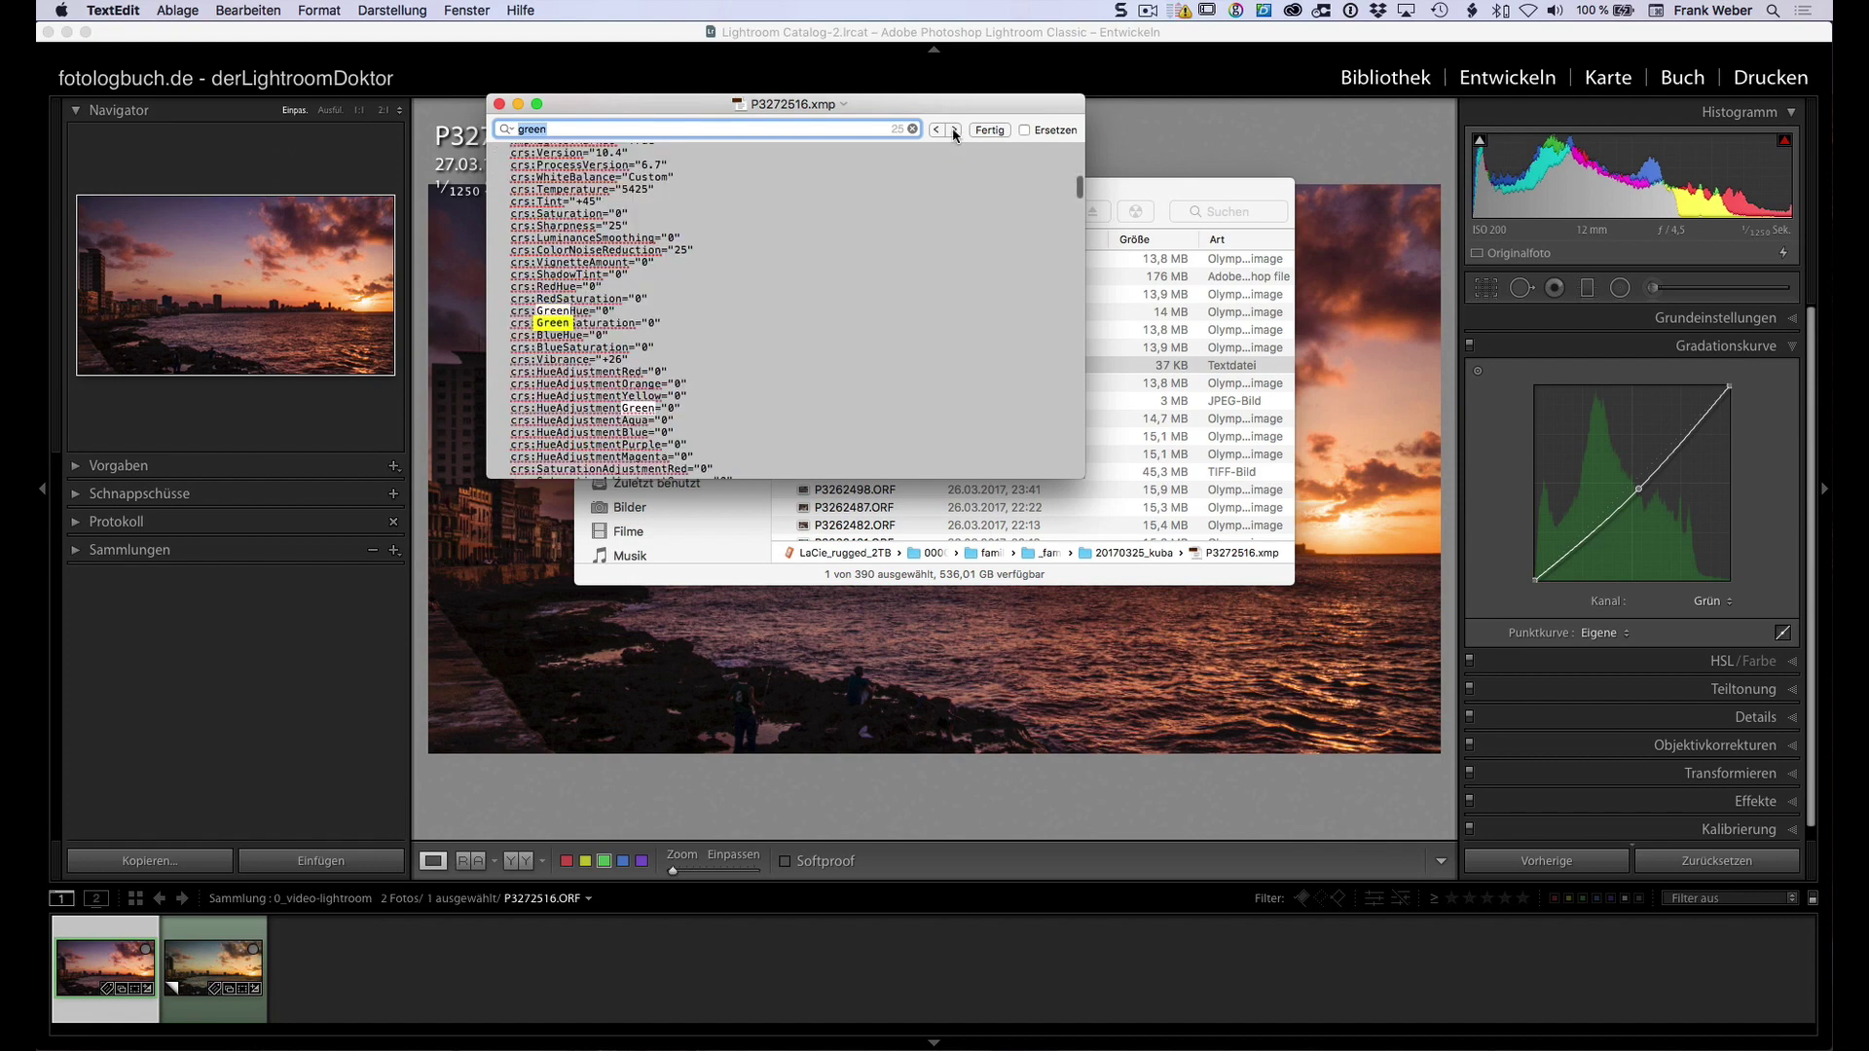
left_click(954, 130)
left_click(954, 131)
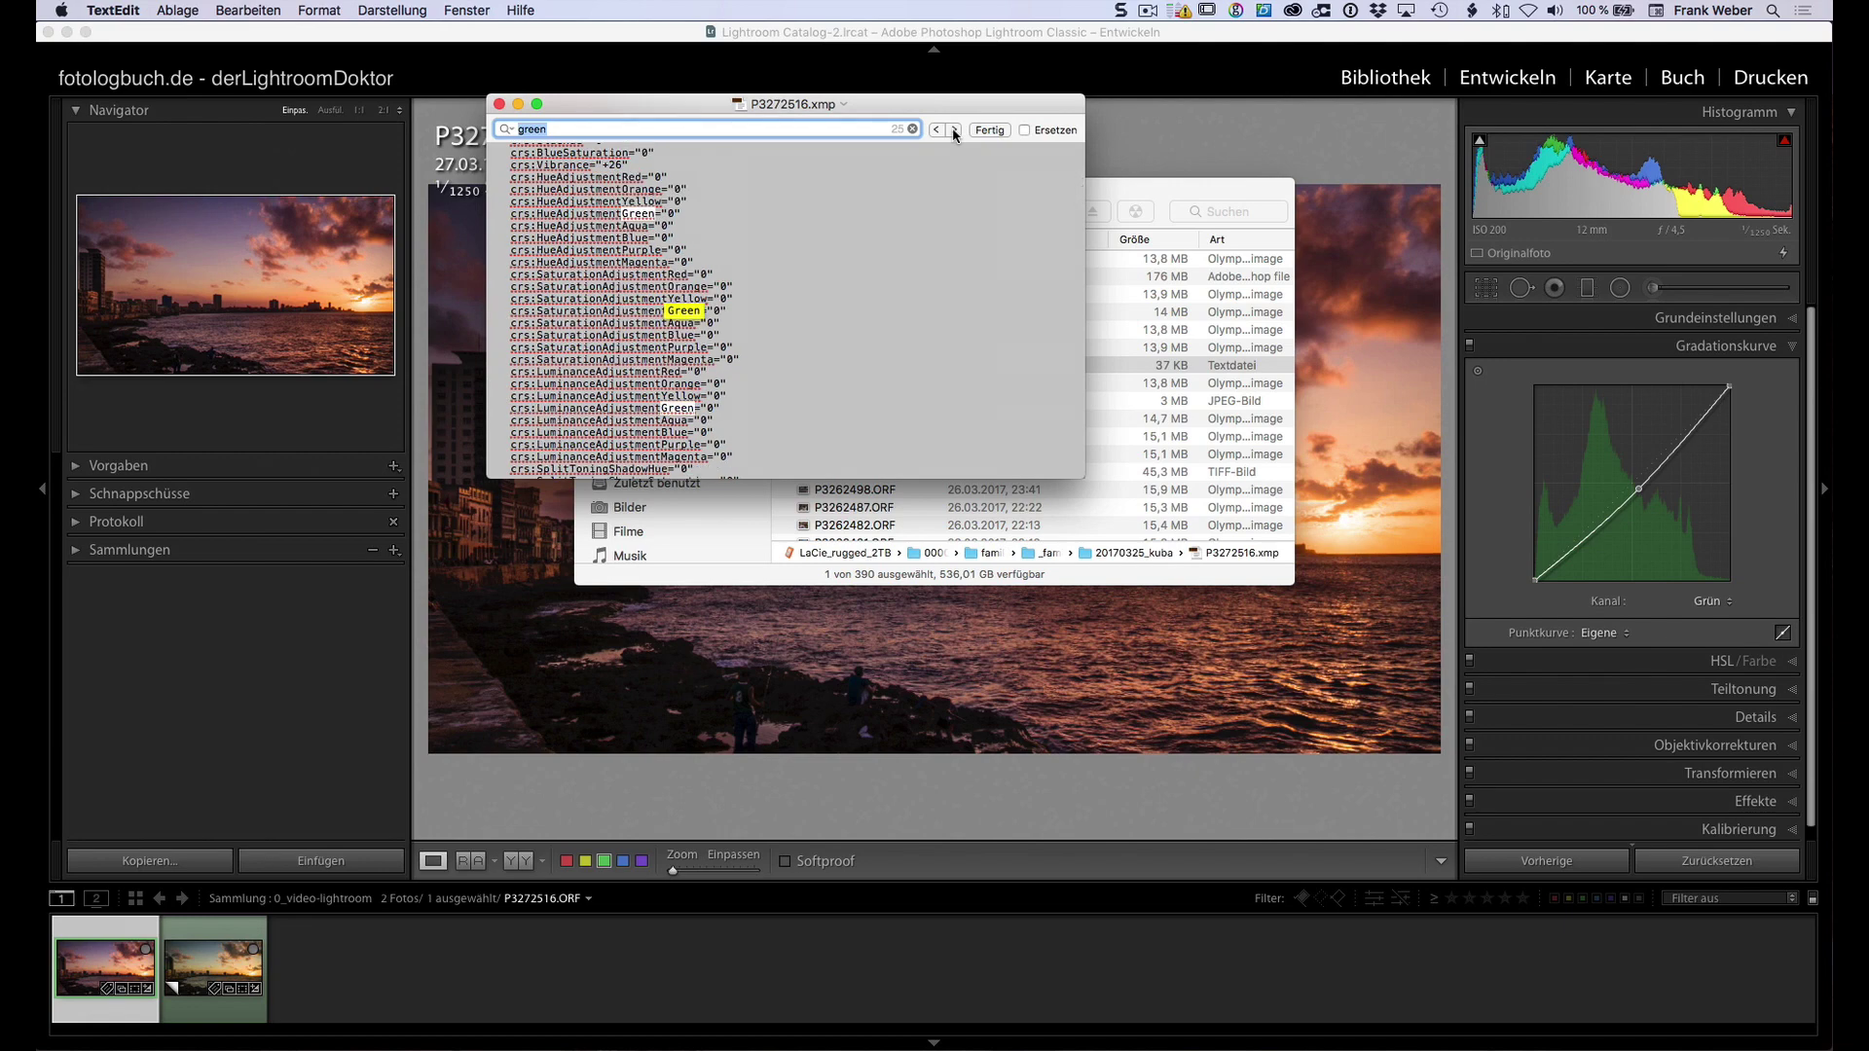
left_click(954, 130)
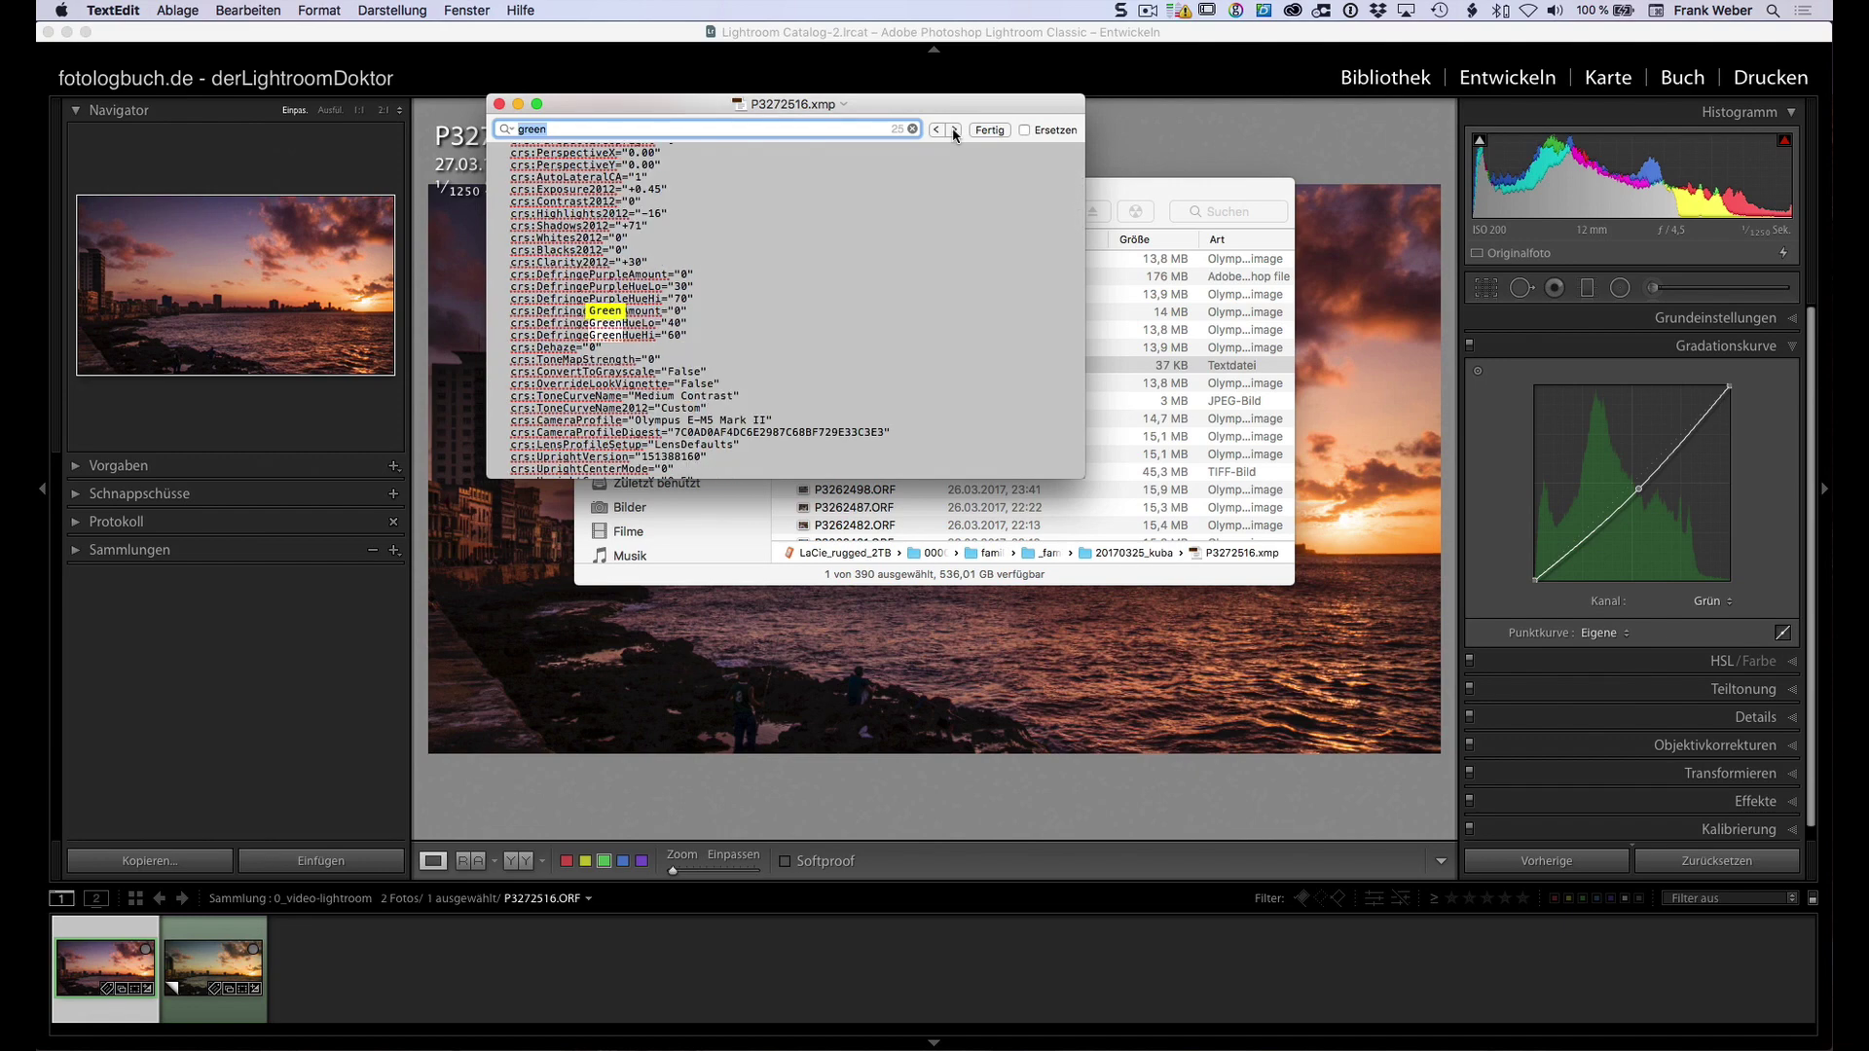
left_click(954, 131)
left_click(954, 130)
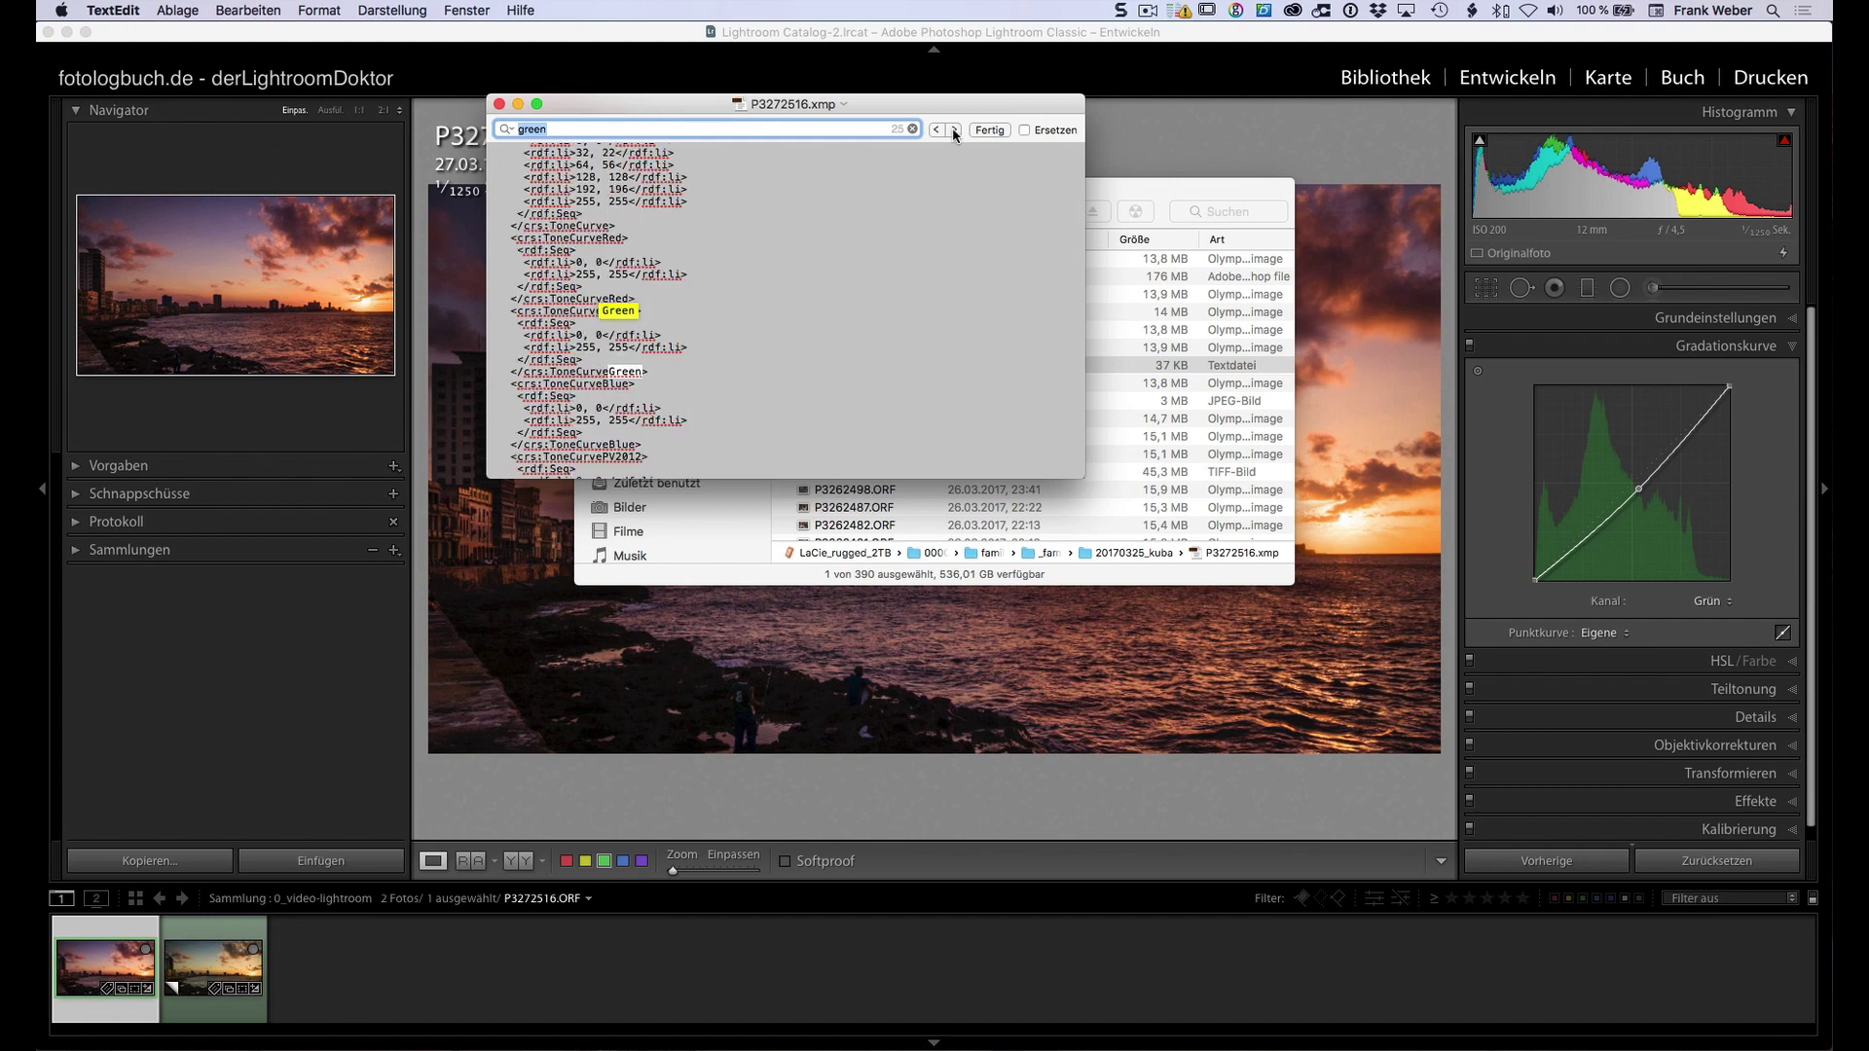
left_click(953, 130)
left_click(954, 131)
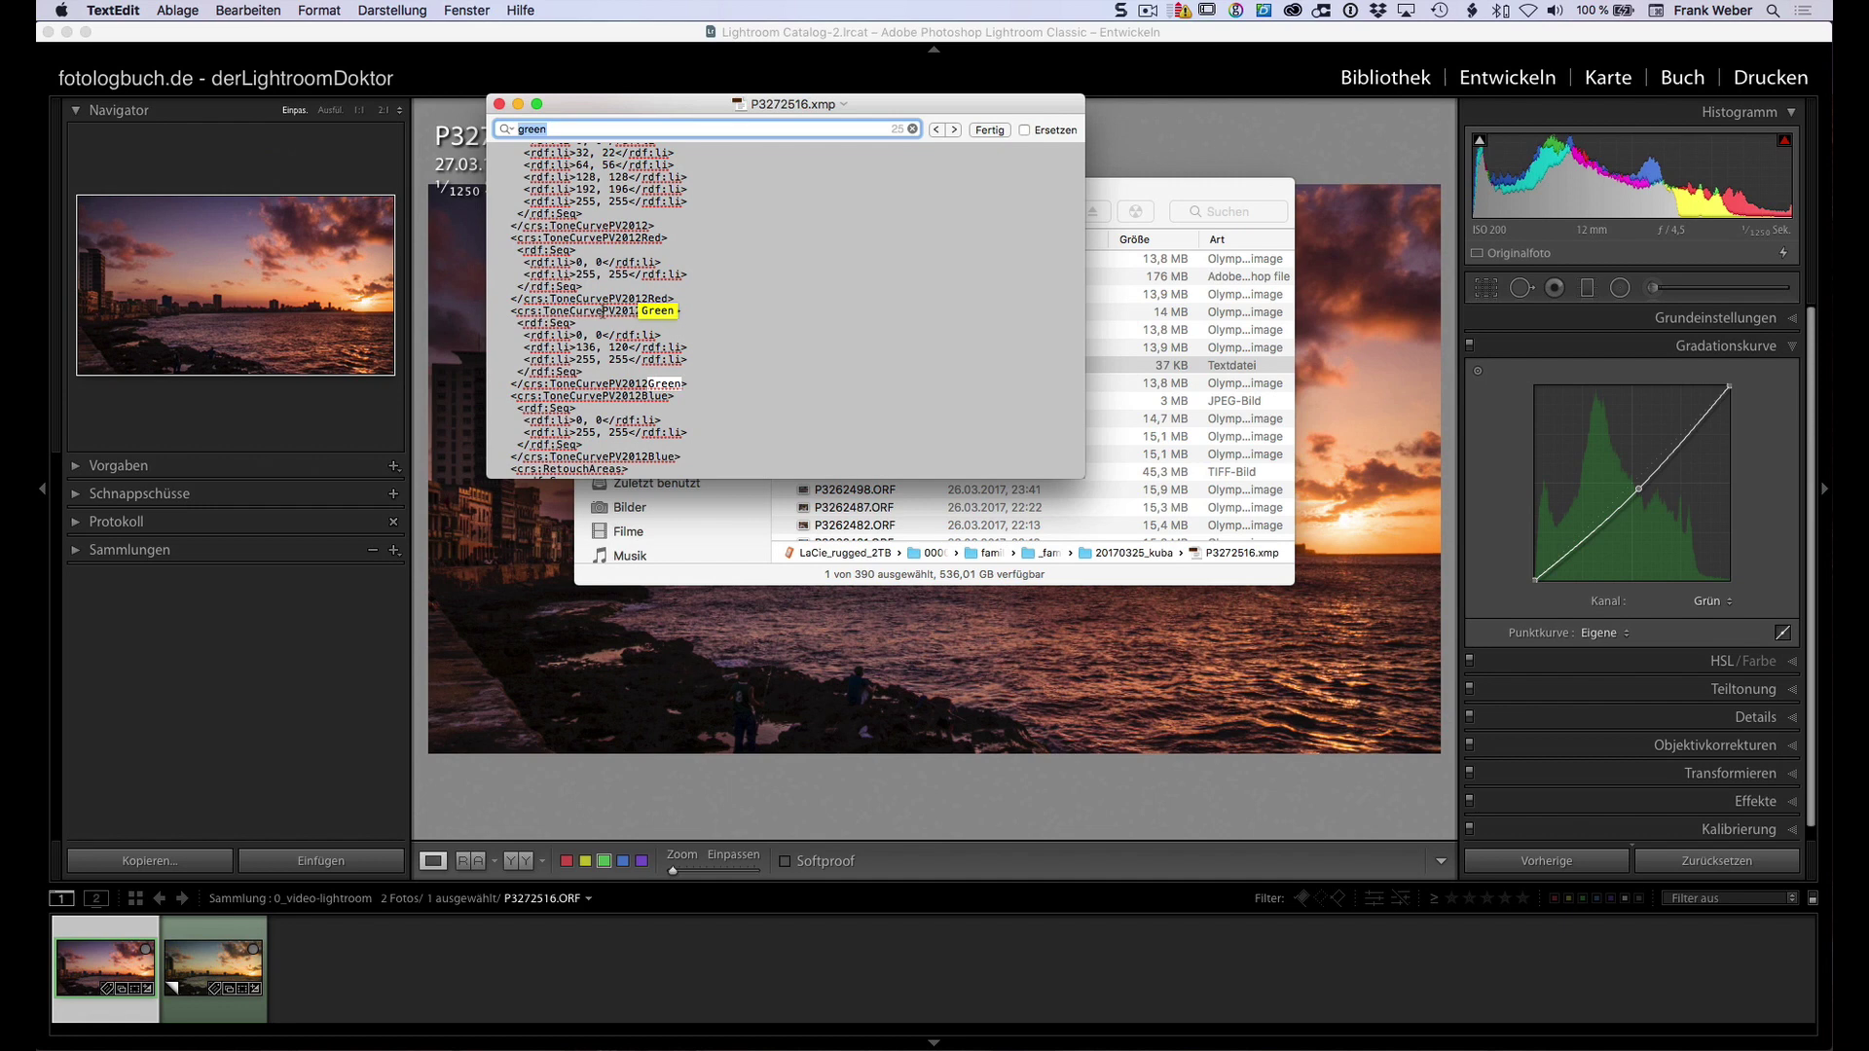
left_click(596, 355)
- In the ToneCurvePV2012Green line, replace 136, 120 with 106, 84, then save and close the file
key("Up")
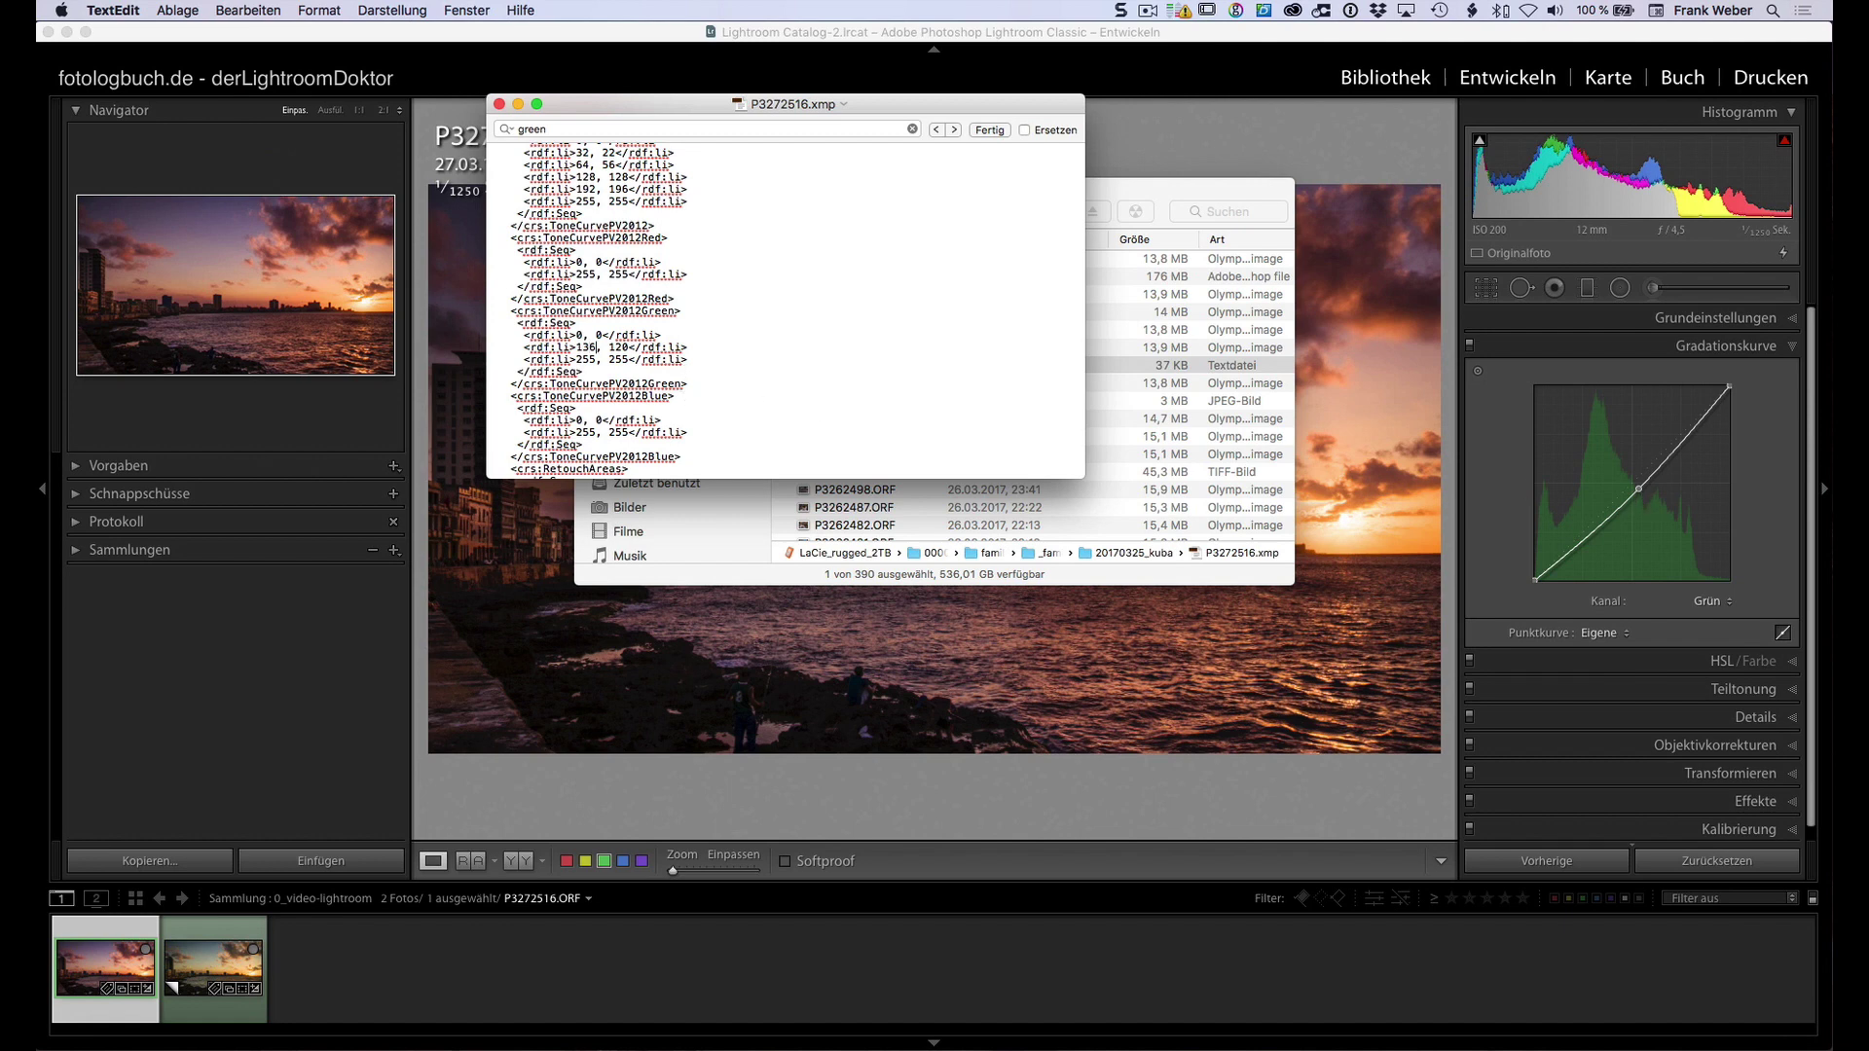
key("BackSpace")
key("BackSpace")
key("BackSpace")
key("BackSpace")
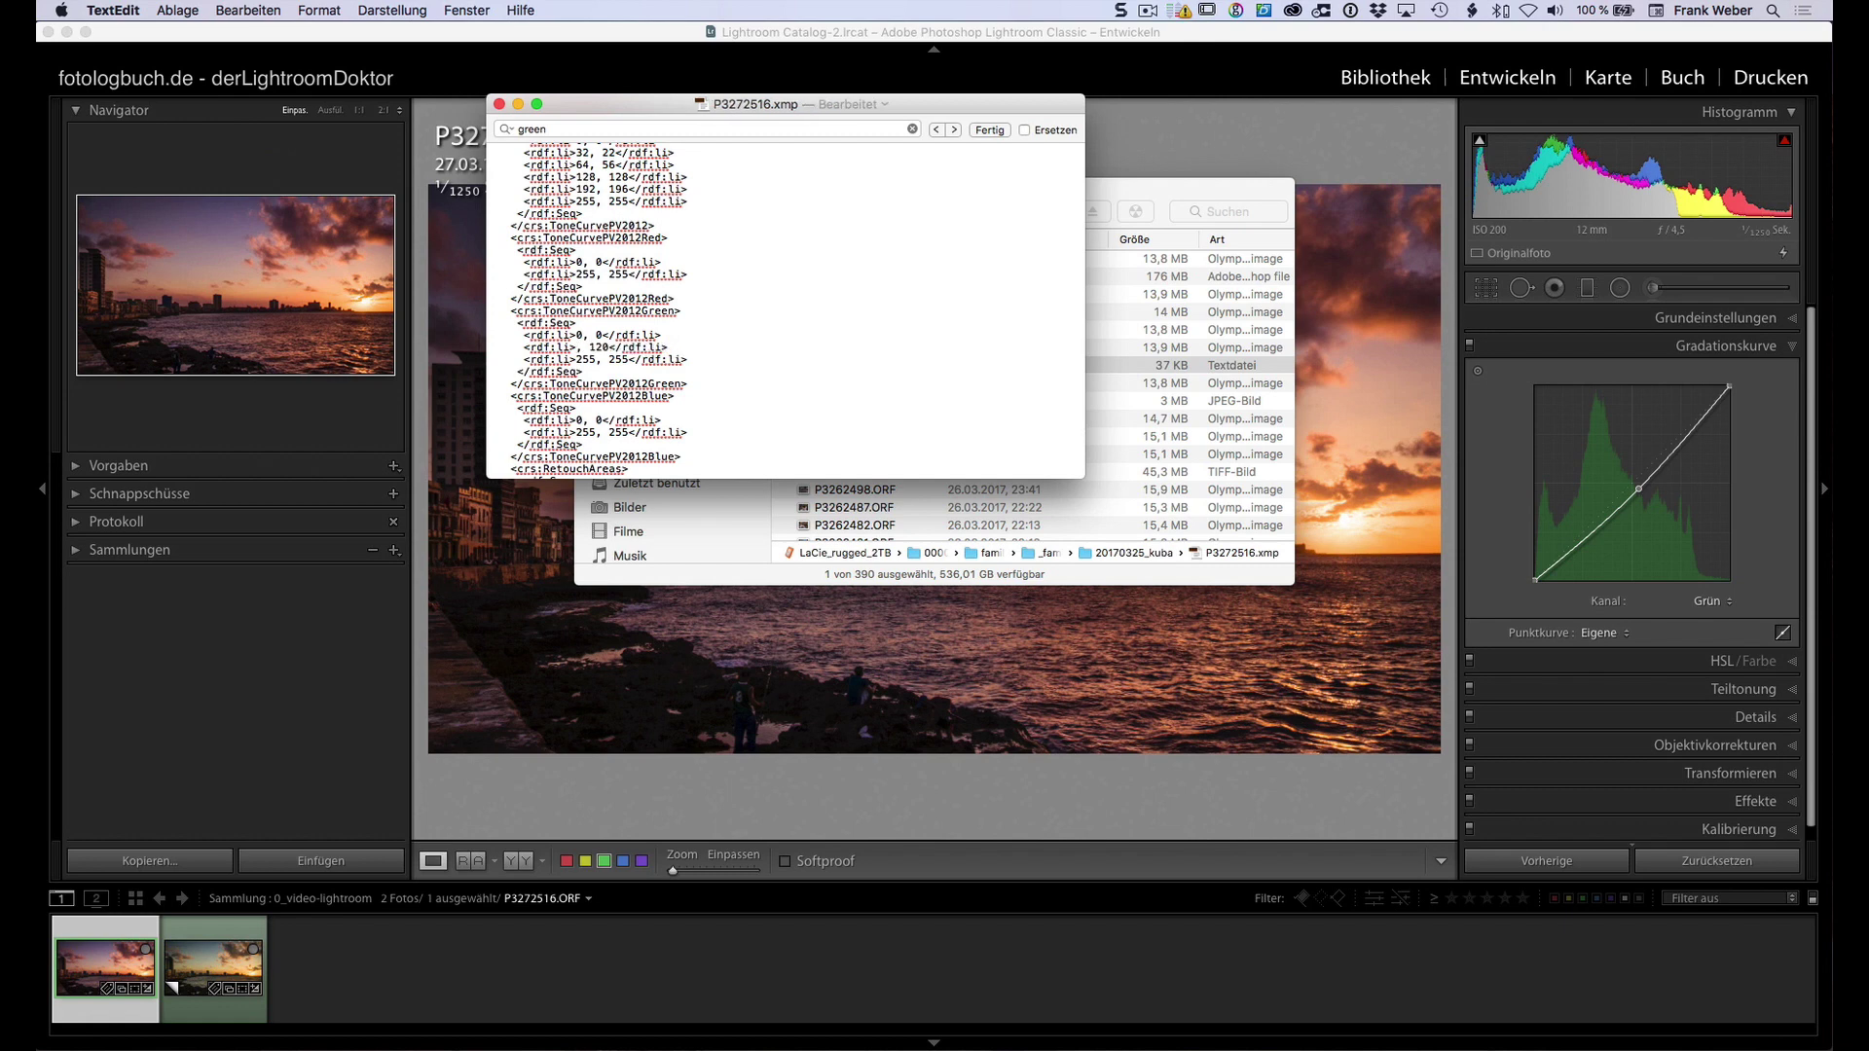
type("106")
double_click(623, 347)
key("BackSpace")
type("84")
key("super+s")
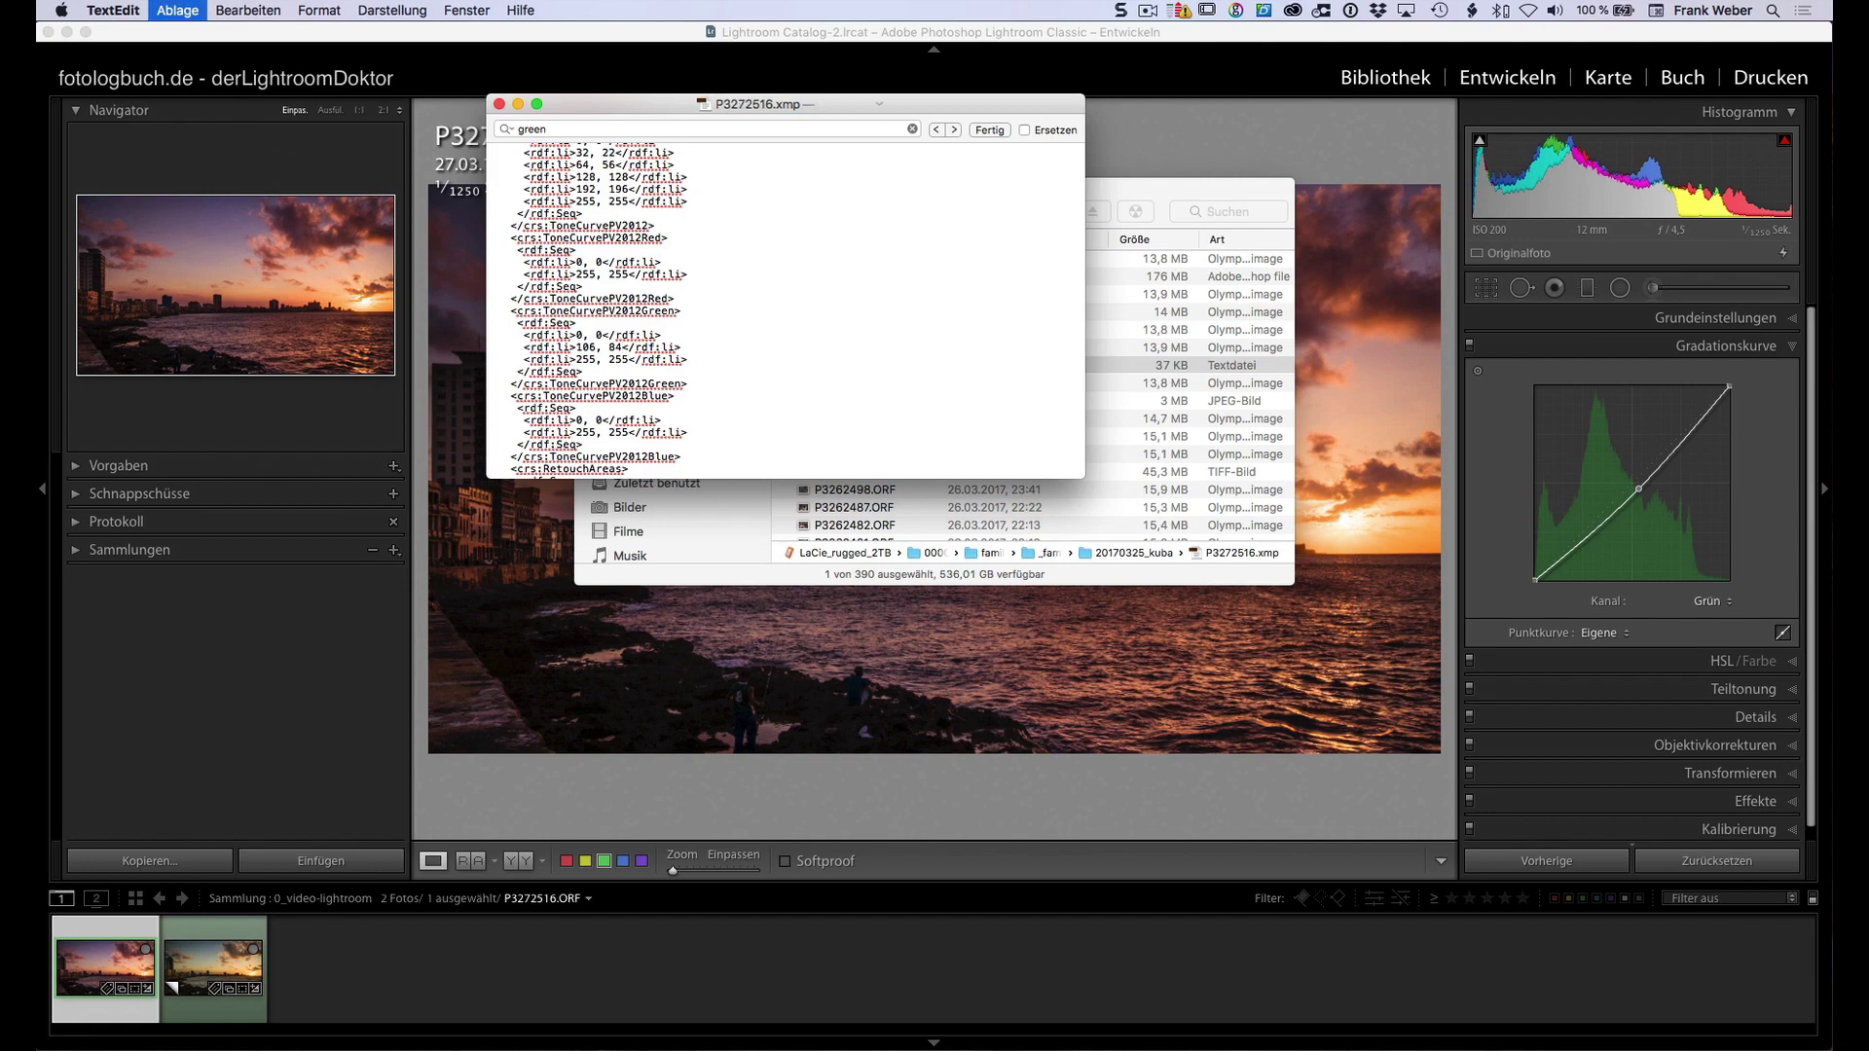
left_click(499, 104)
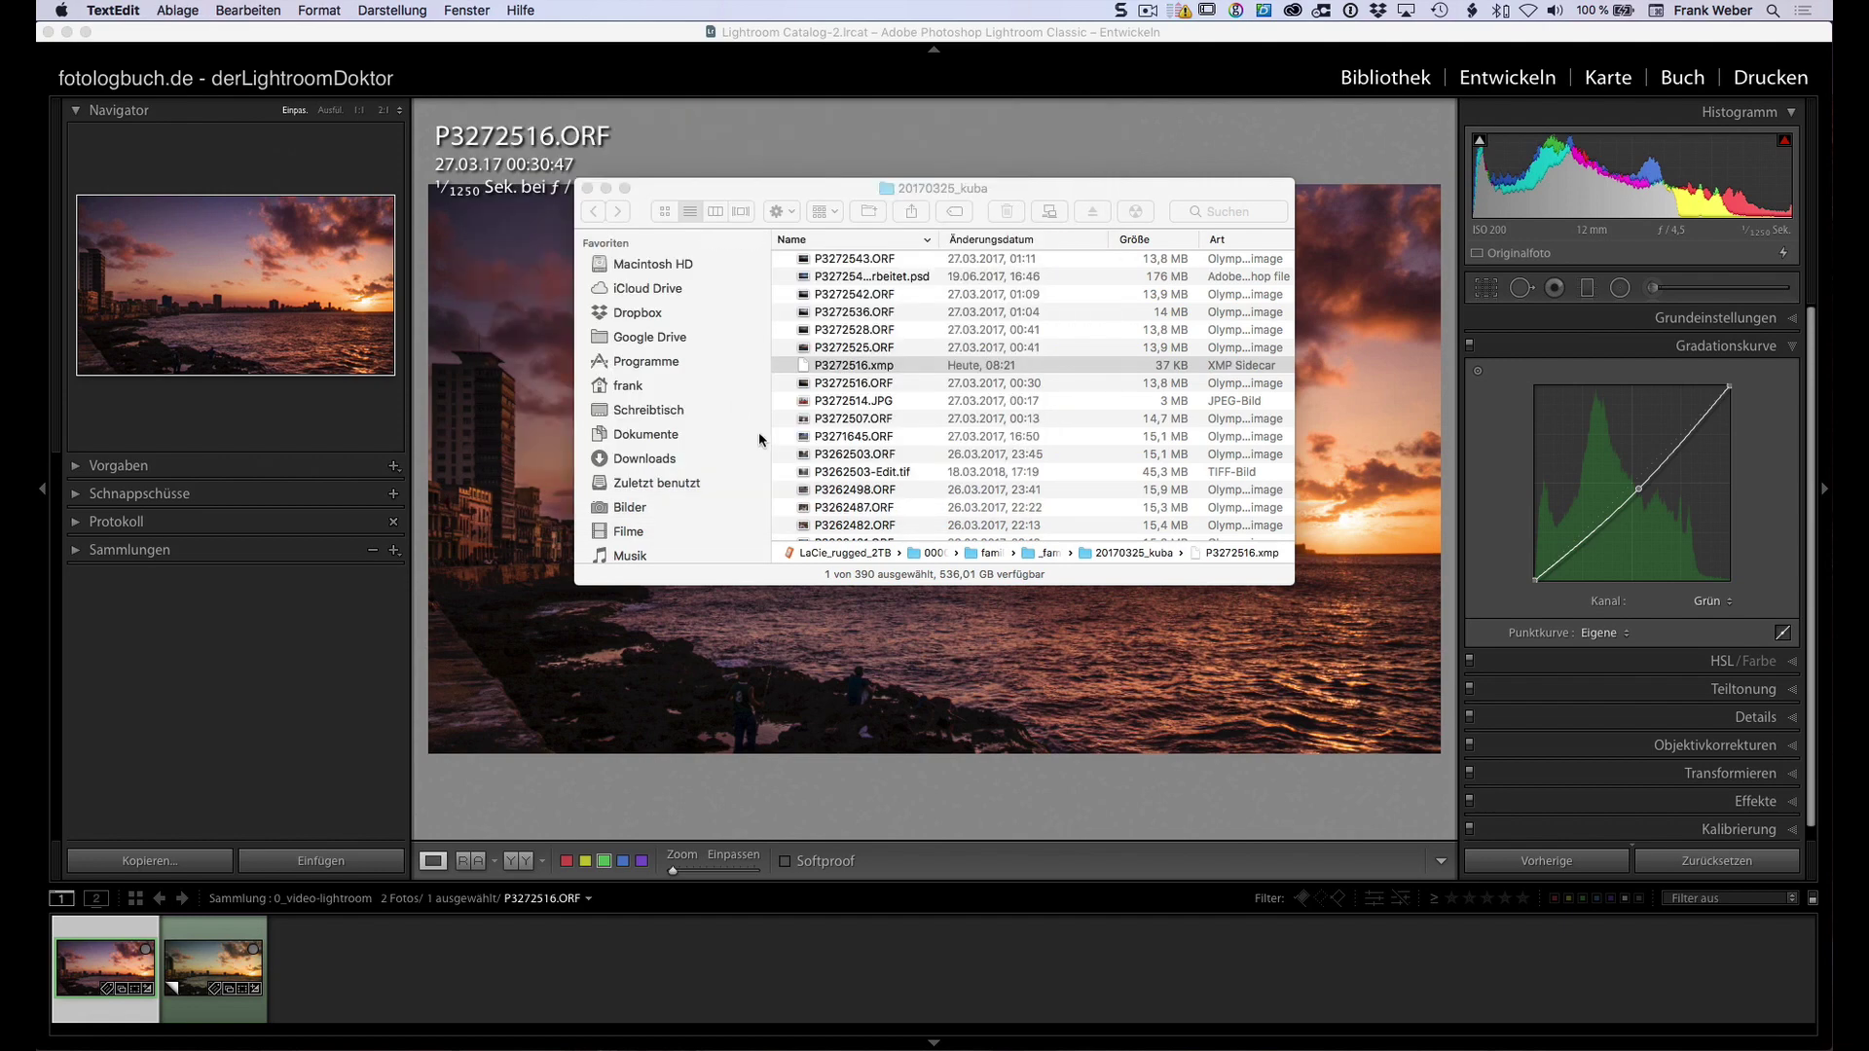
- Re-read the cityscape photo's metadata from its sidecar via Metadaten aus Datei lesen, confirming with Lesen
left_click(605, 33)
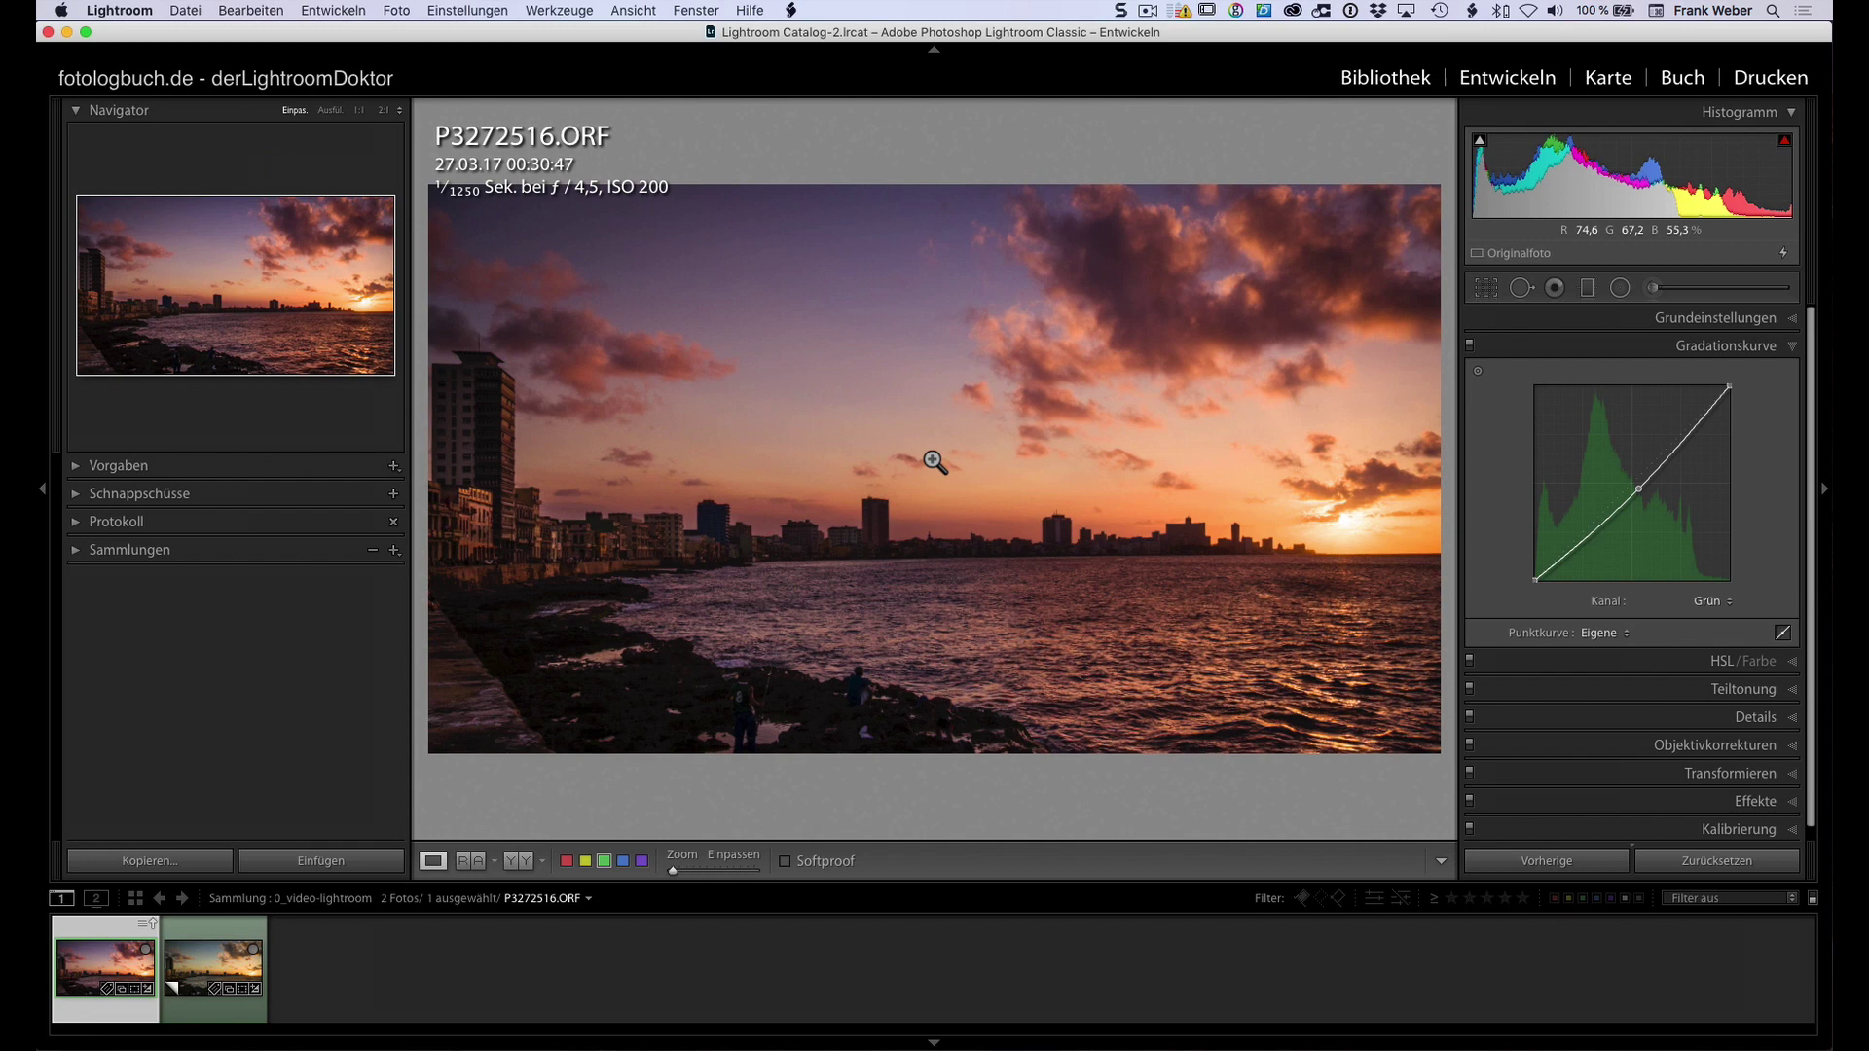
right_click(921, 404)
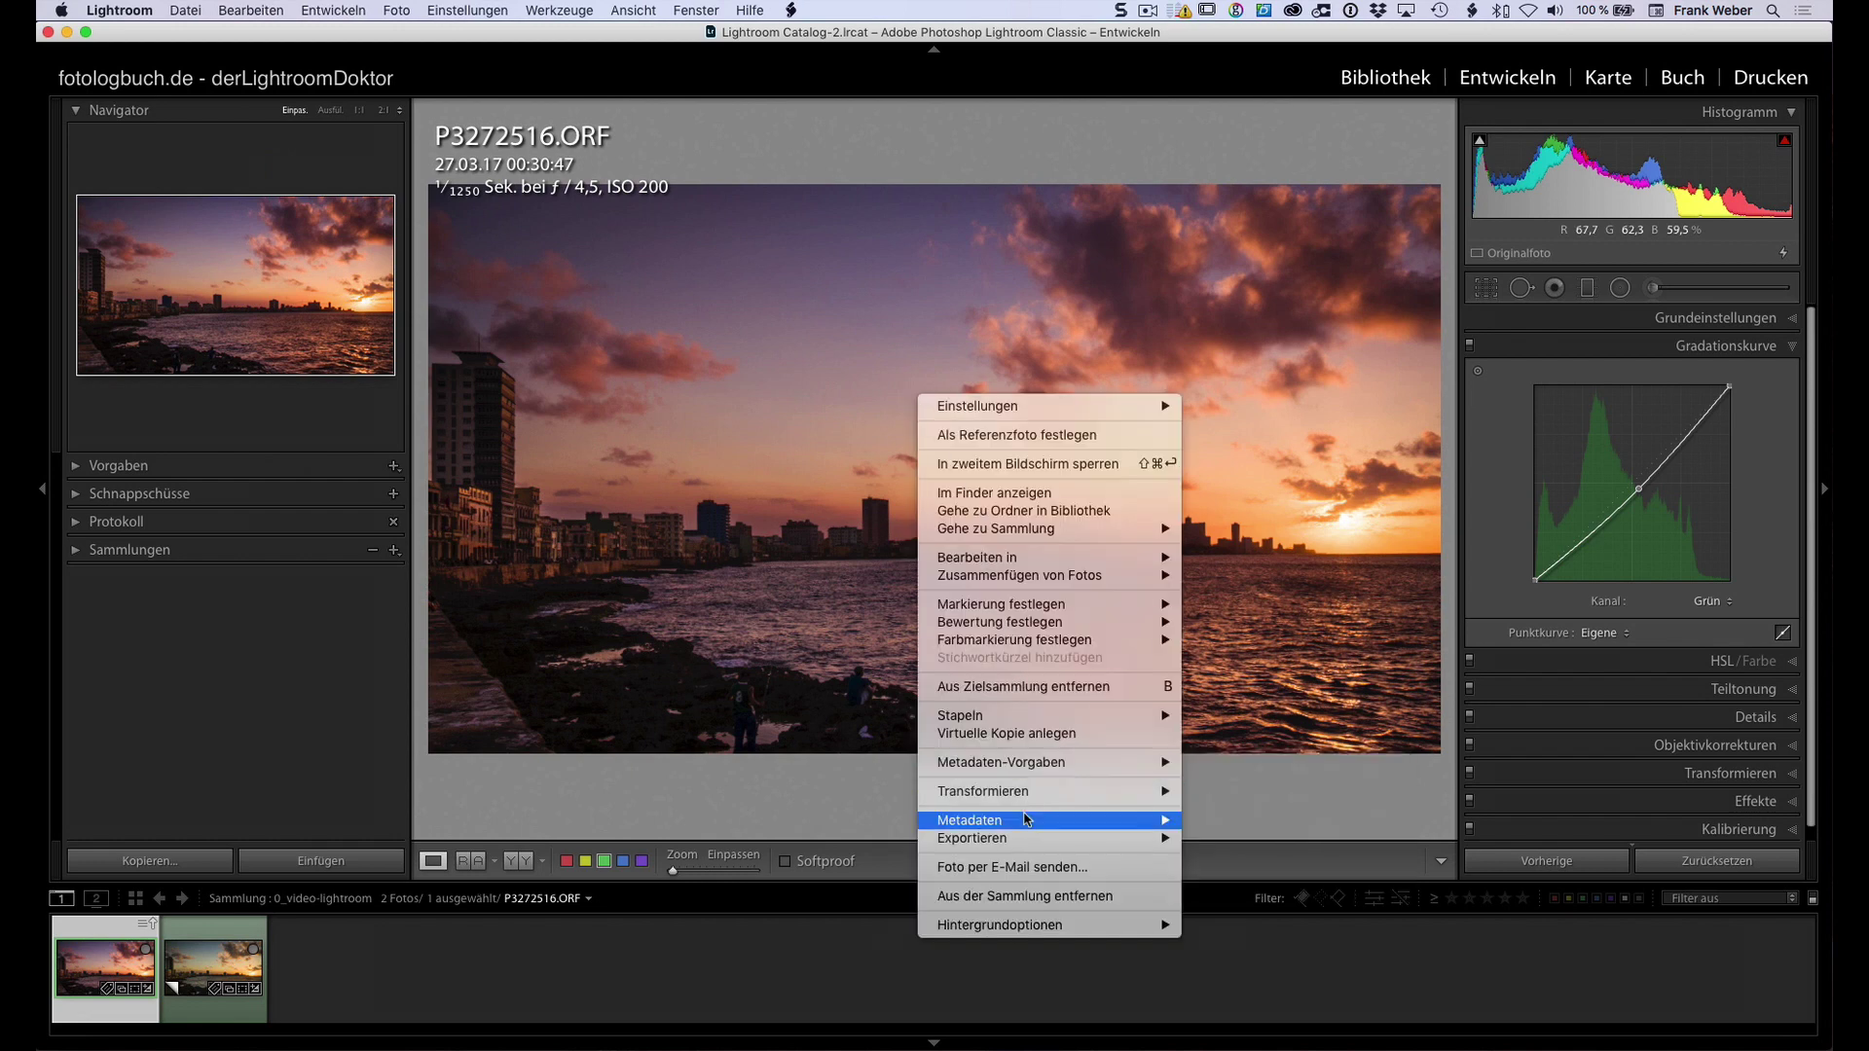
mouse_move(1008, 821)
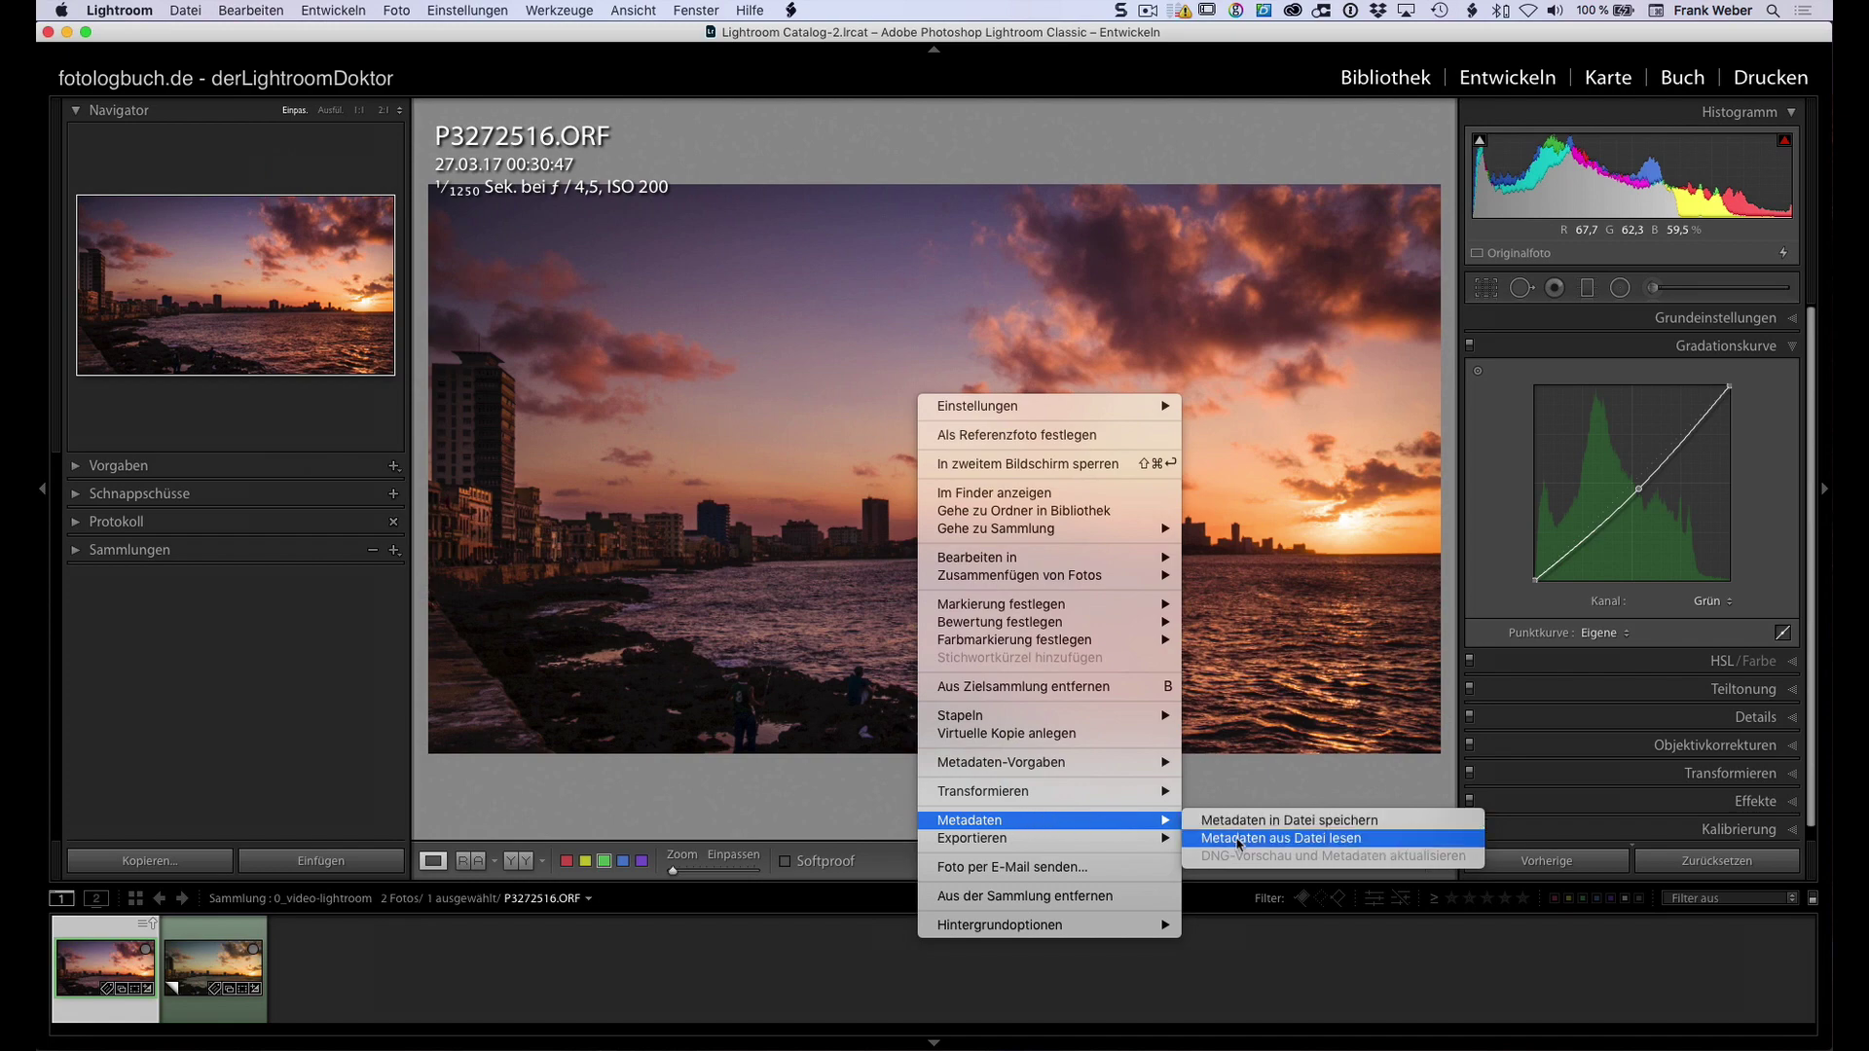
left_click(1239, 839)
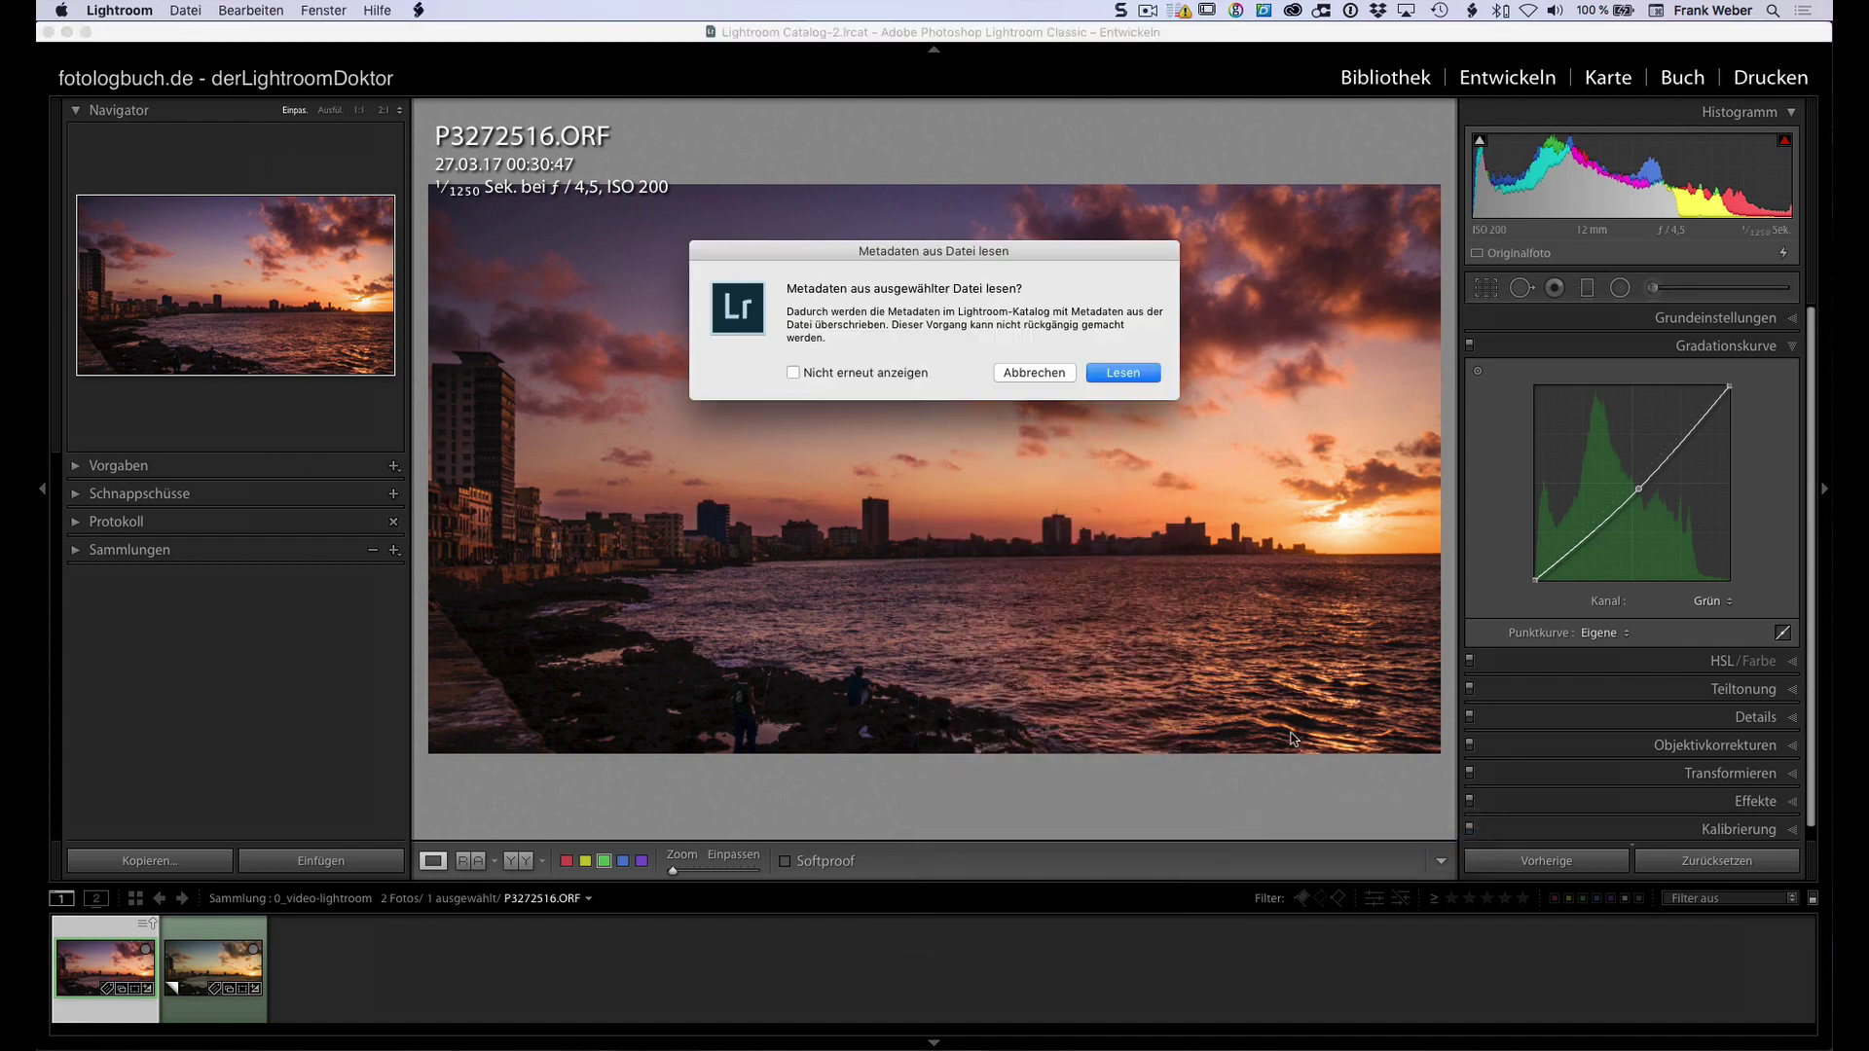
left_click_drag(1013, 251, 1274, 408)
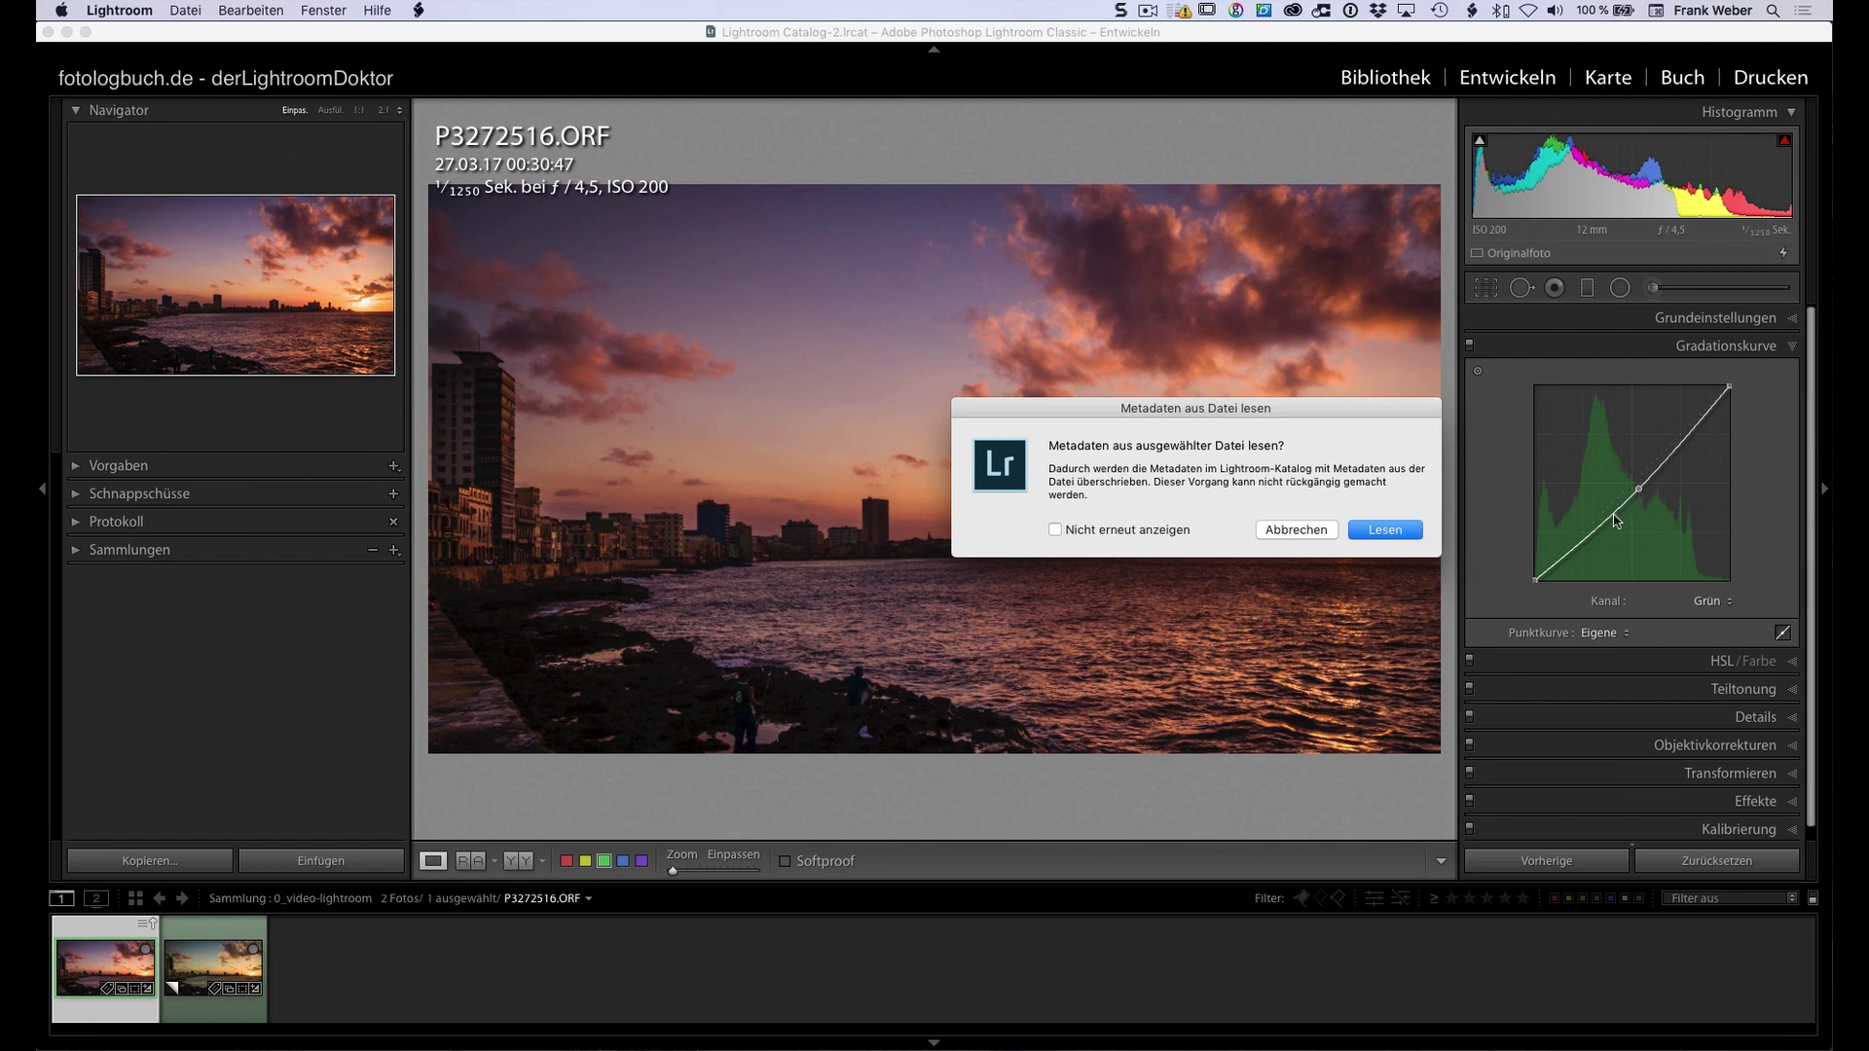
left_click(1376, 535)
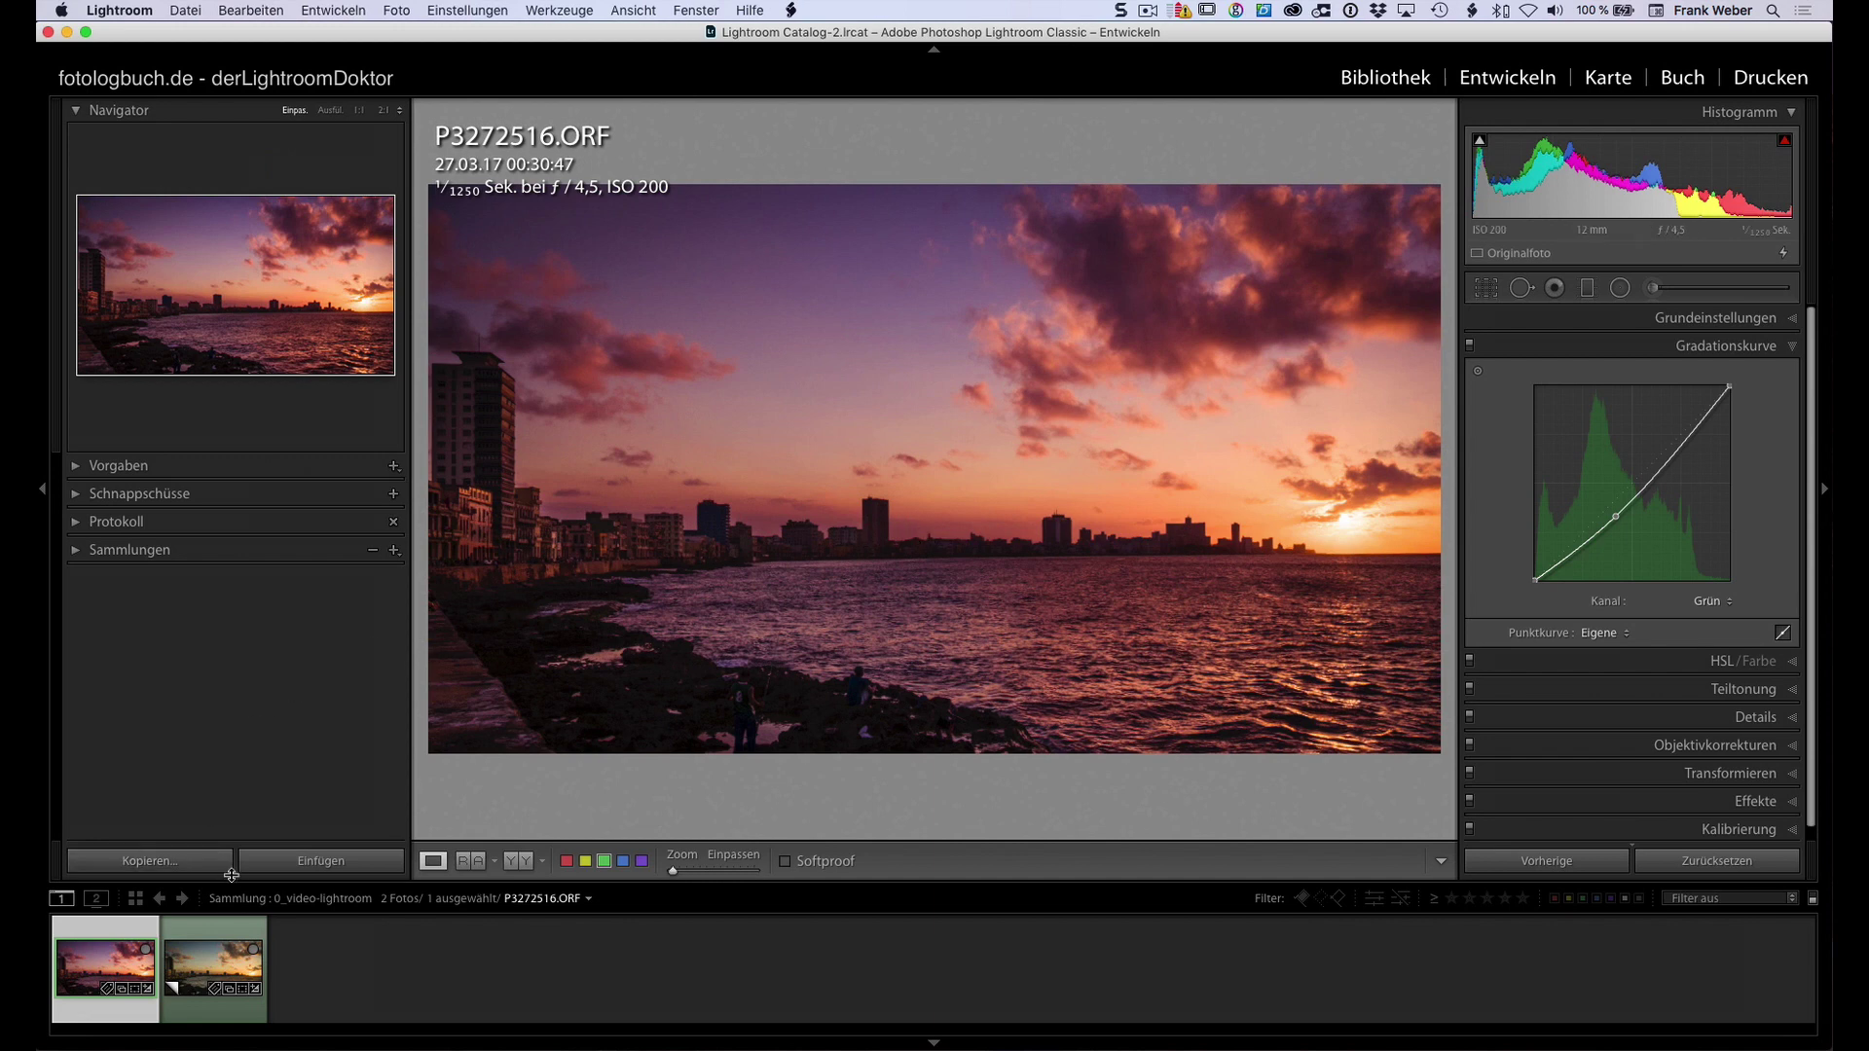
left_click(198, 970)
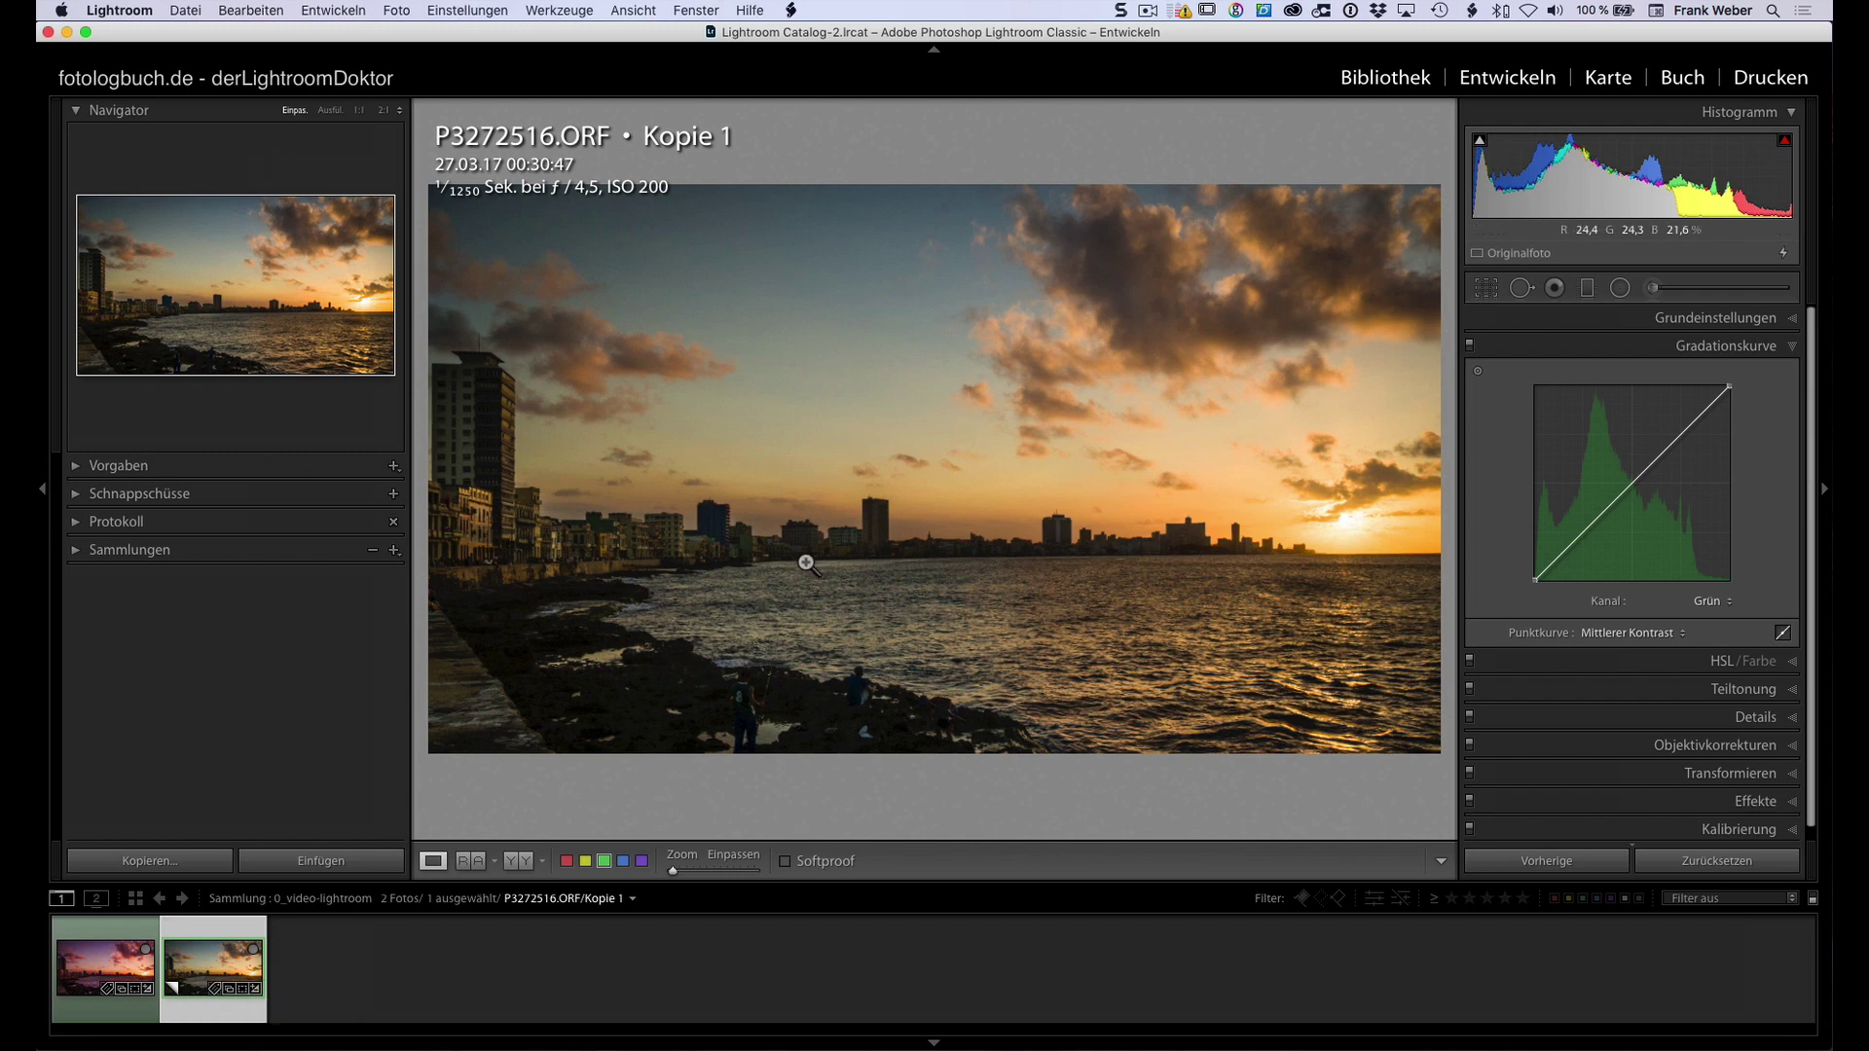
right_click(849, 384)
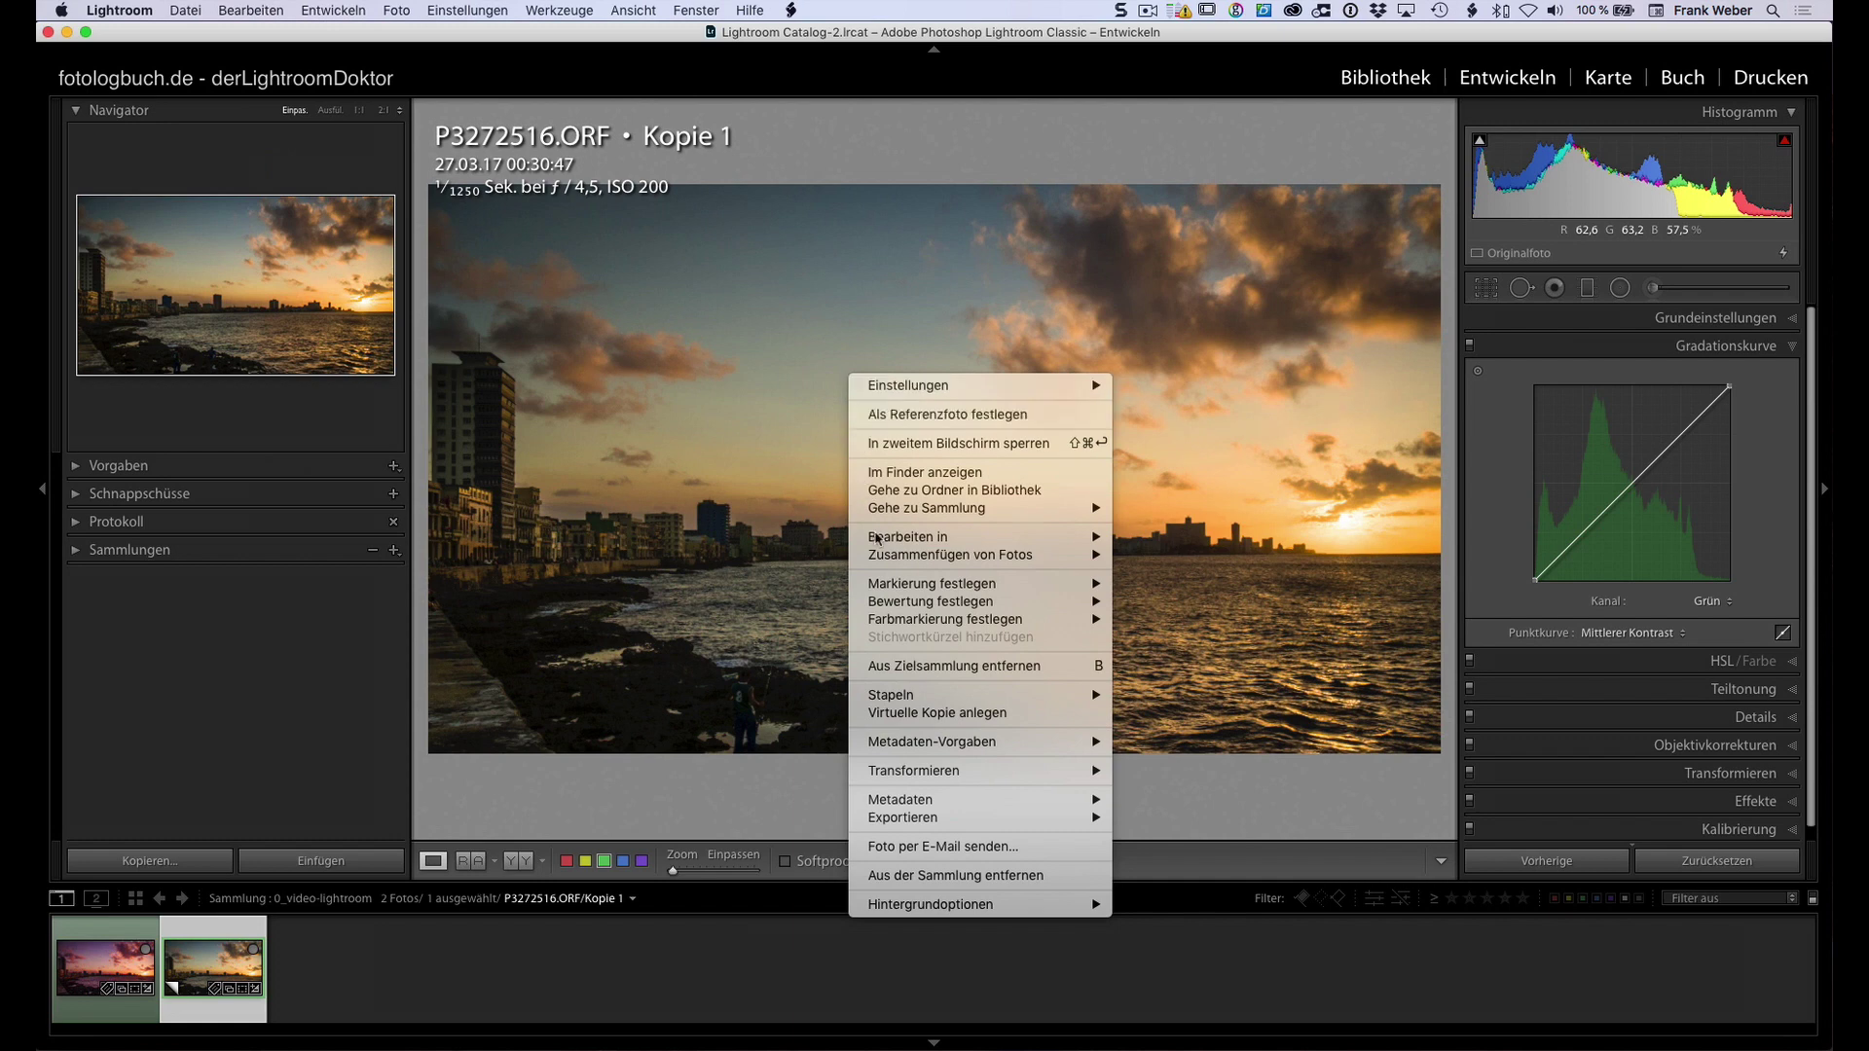
mouse_move(900, 800)
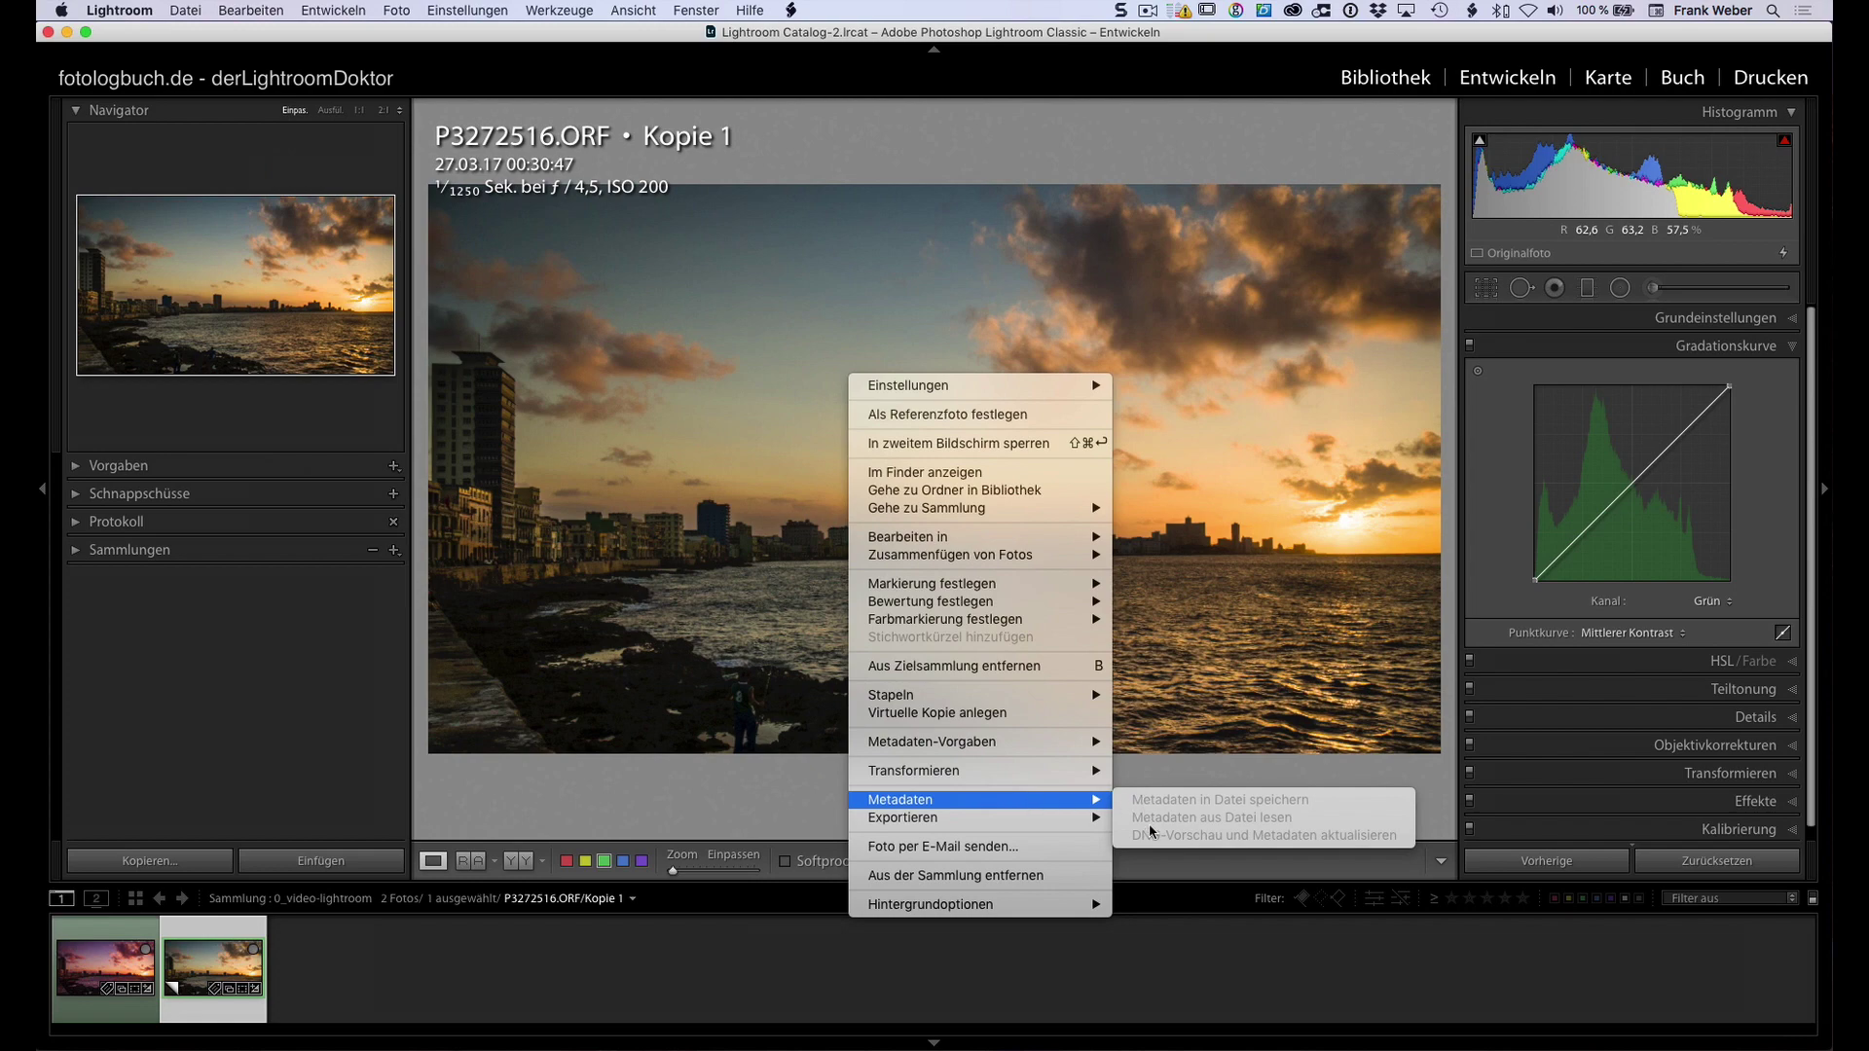
left_click(90, 970)
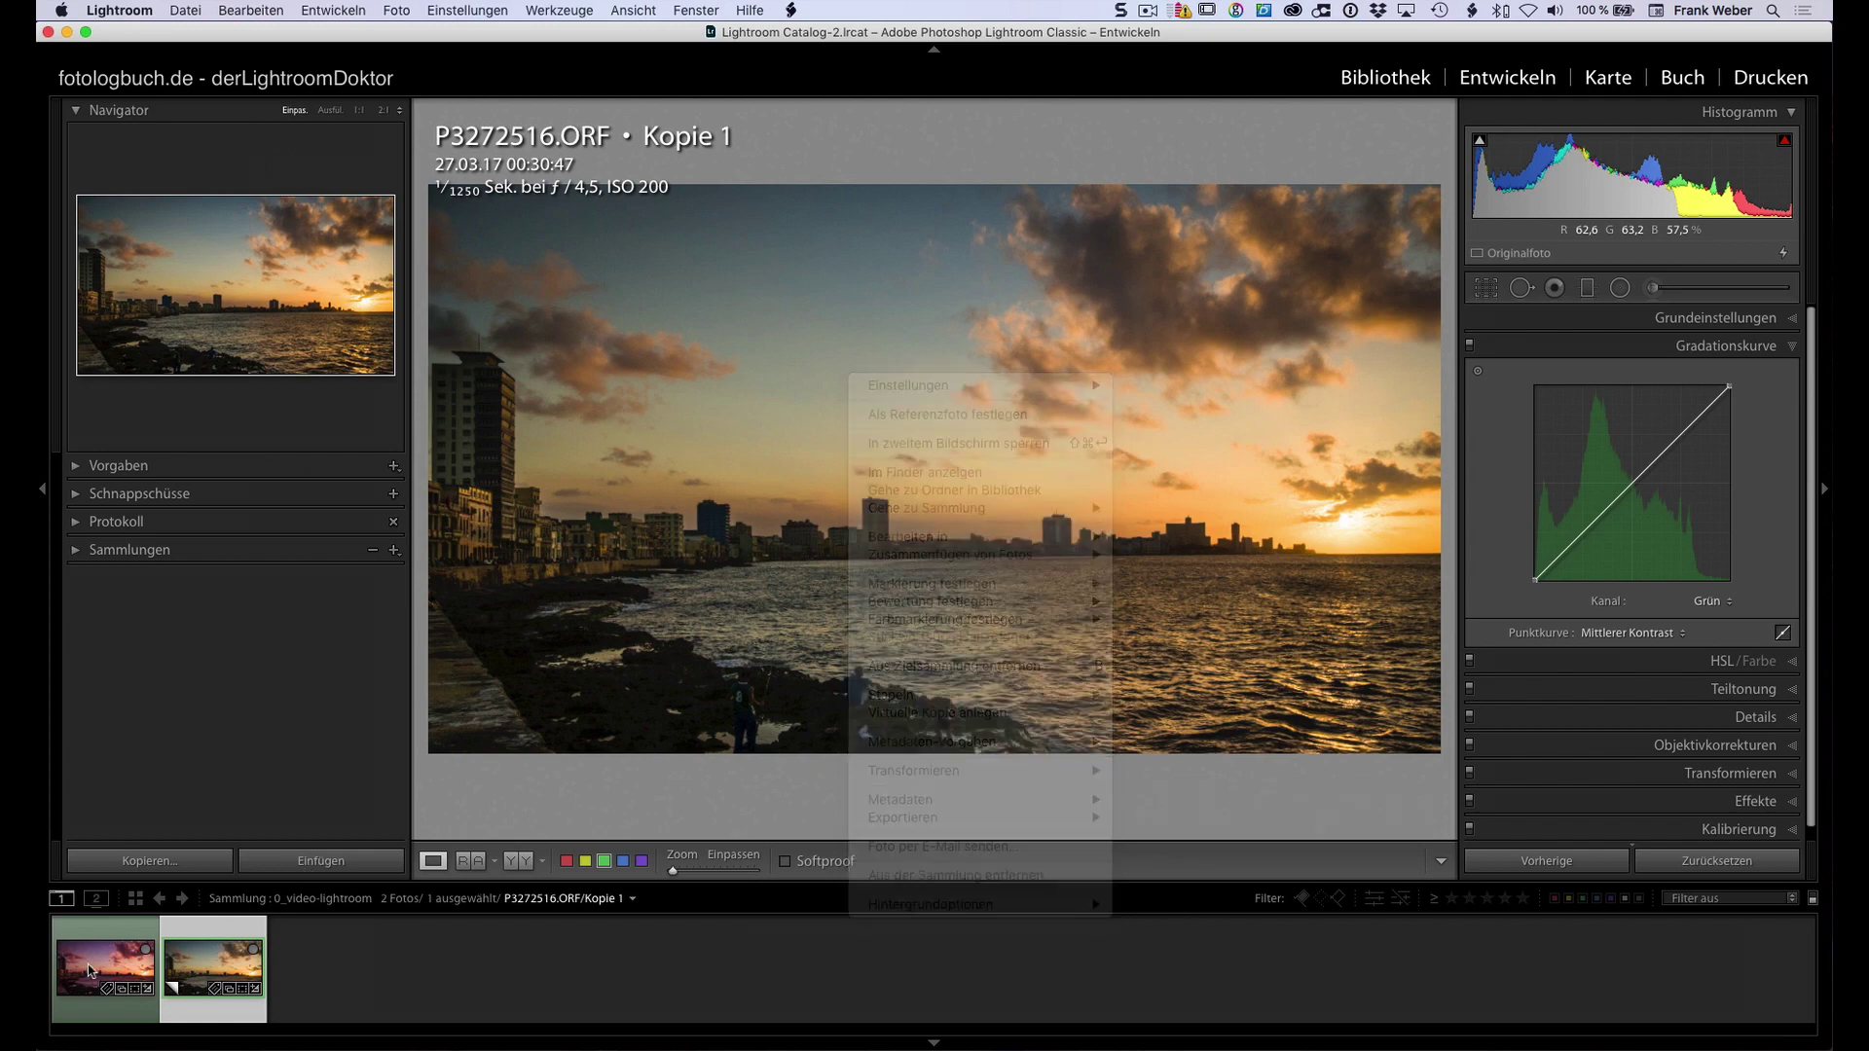
left_click(89, 970)
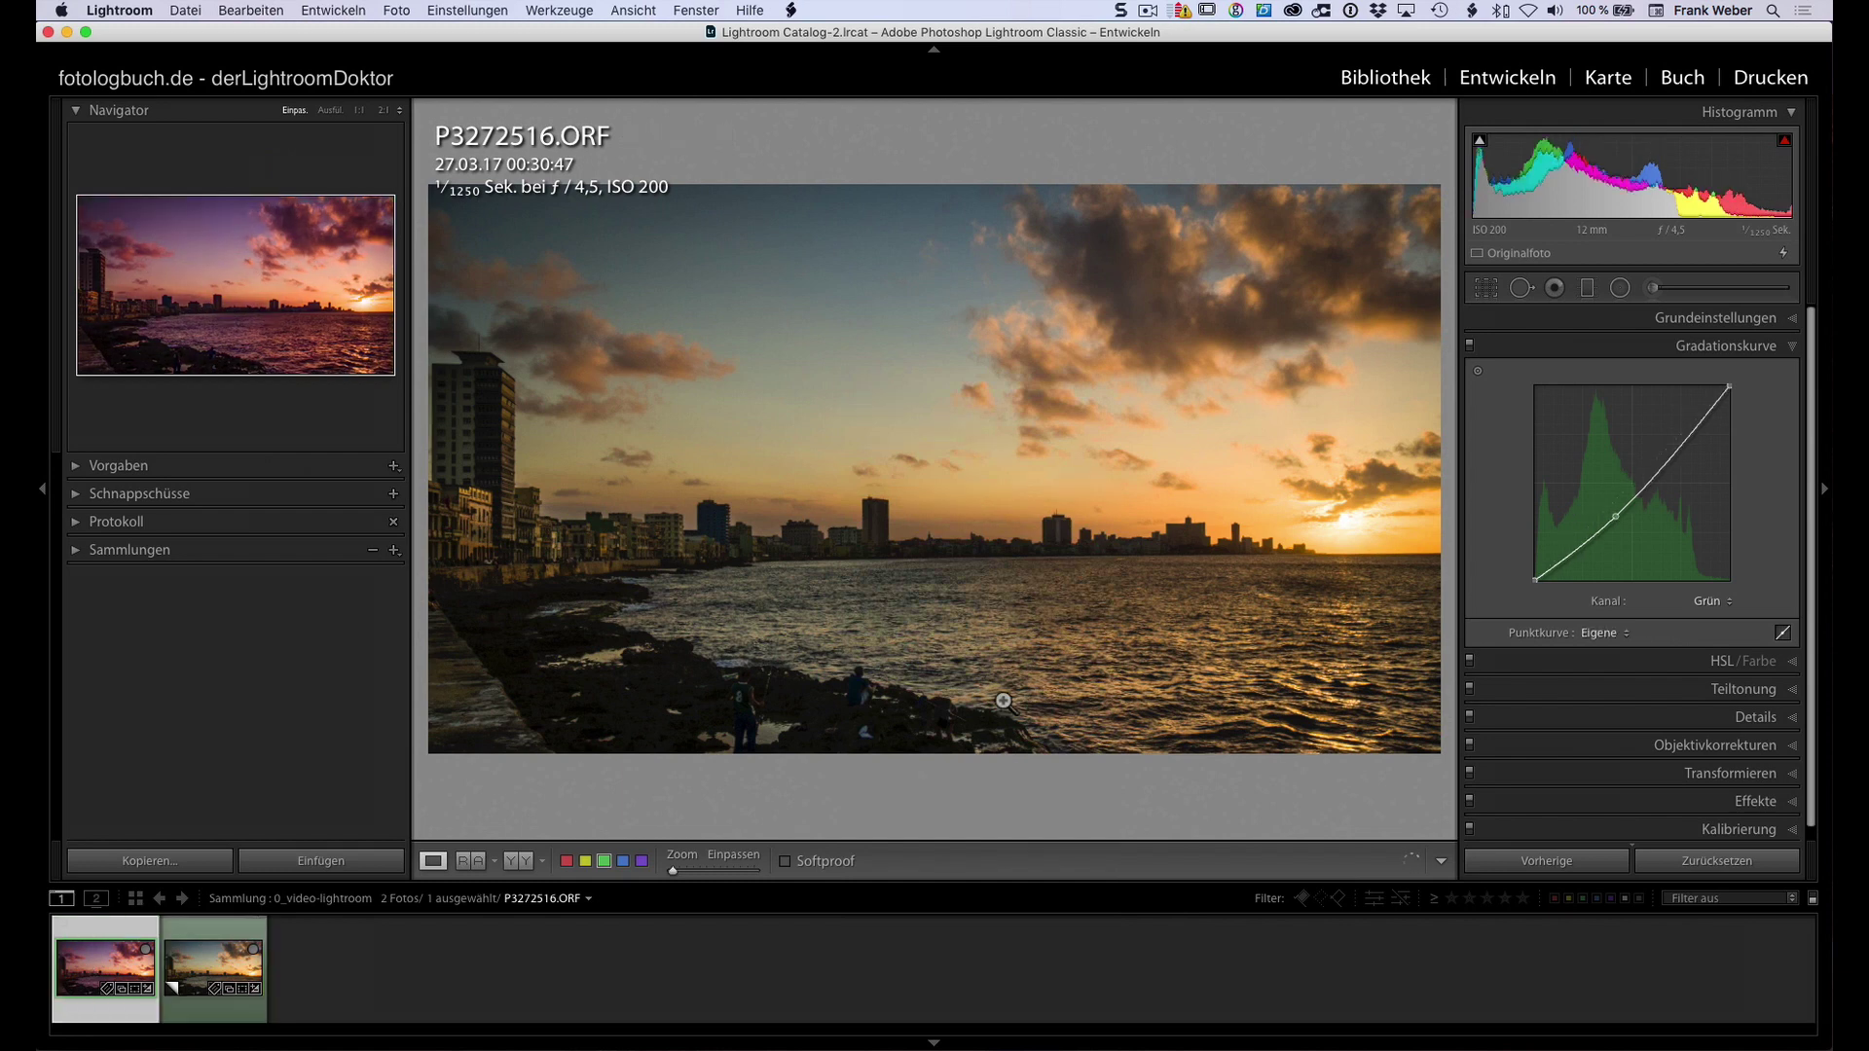